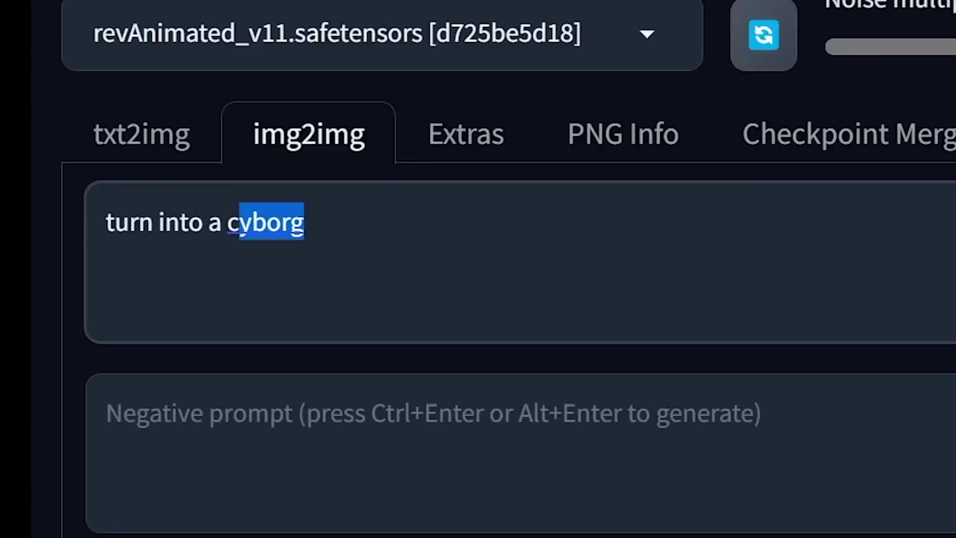
# - Type 'spider' in place of 'cyborg' in the img2img prompt
pyautogui.write('spider')
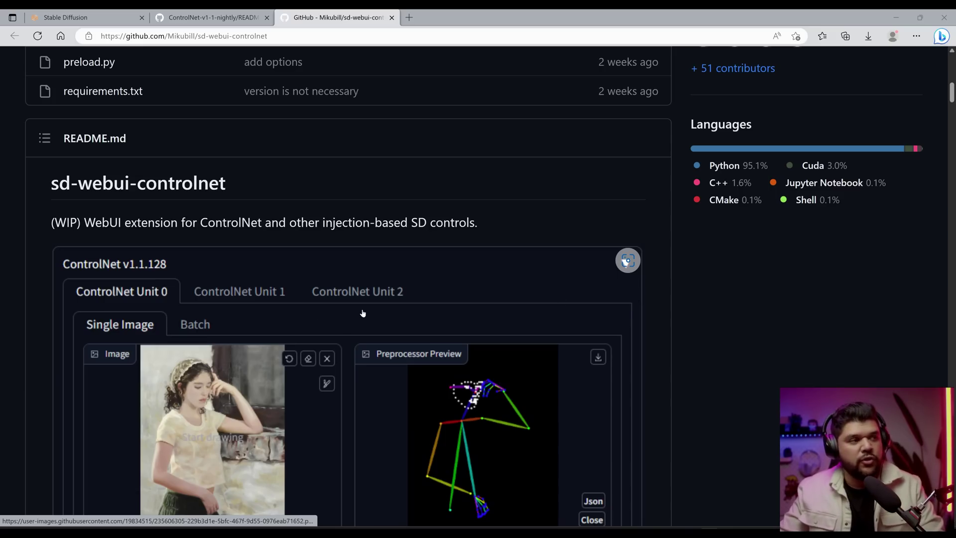
# - Scroll through the ControlNet v1.1 and sd-webui-controlnet READMEs and their example image tables
pyautogui.scroll(3, 380, 362)
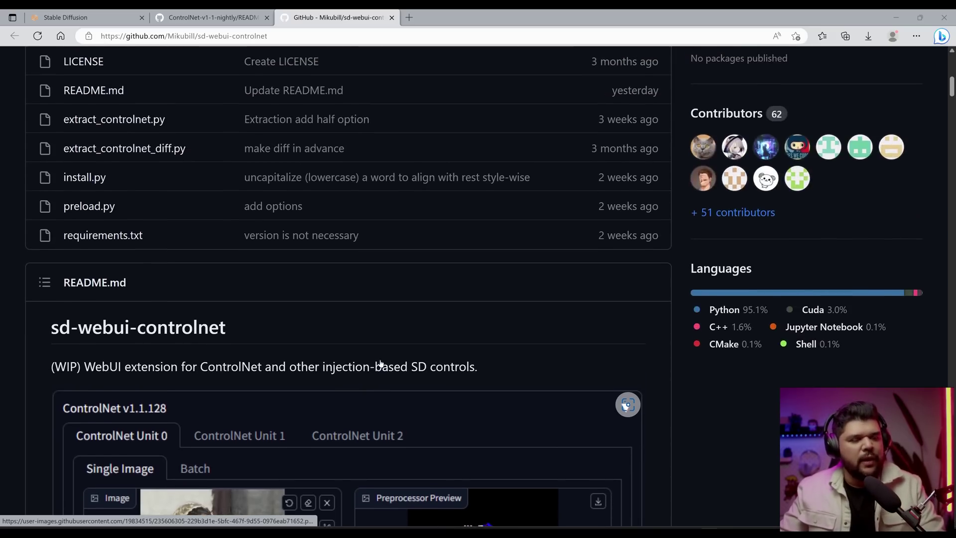
pyautogui.scroll(-2, 384, 371)
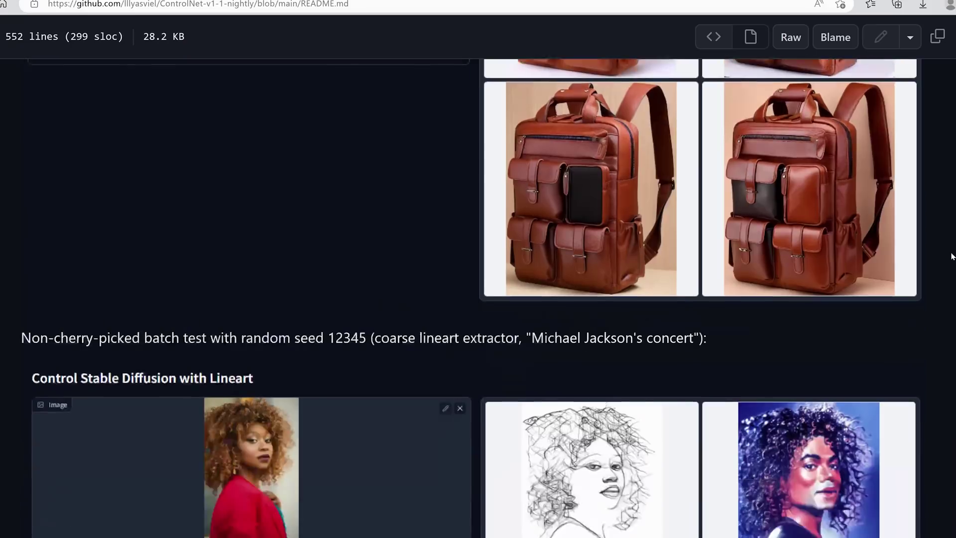
pyautogui.scroll(-3, 946, 257)
pyautogui.scroll(-10, 951, 256)
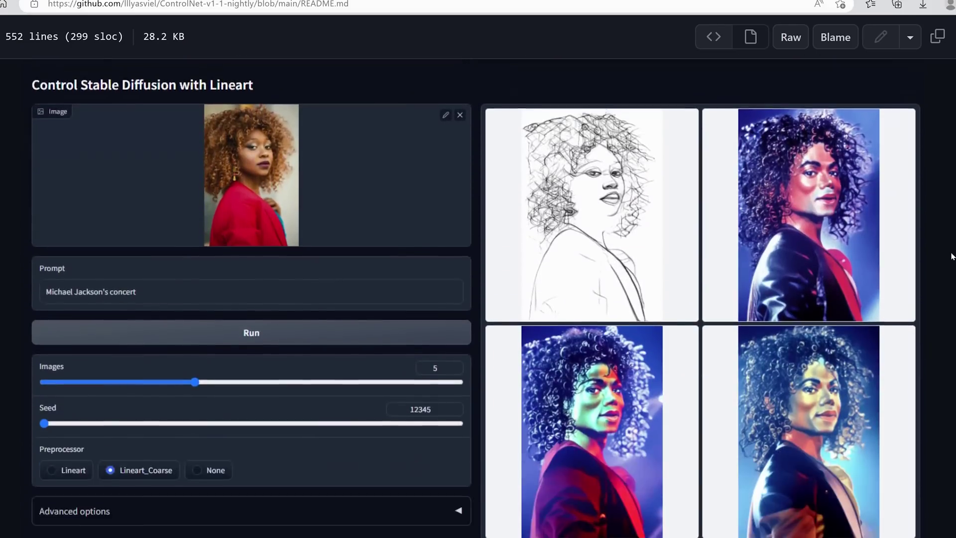
pyautogui.scroll(-4, 951, 256)
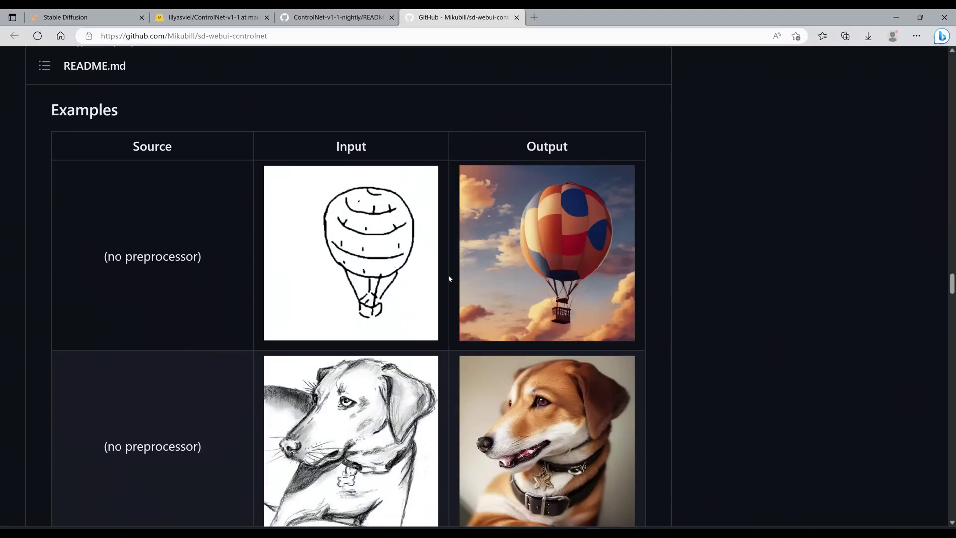
pyautogui.scroll(-5, 449, 279)
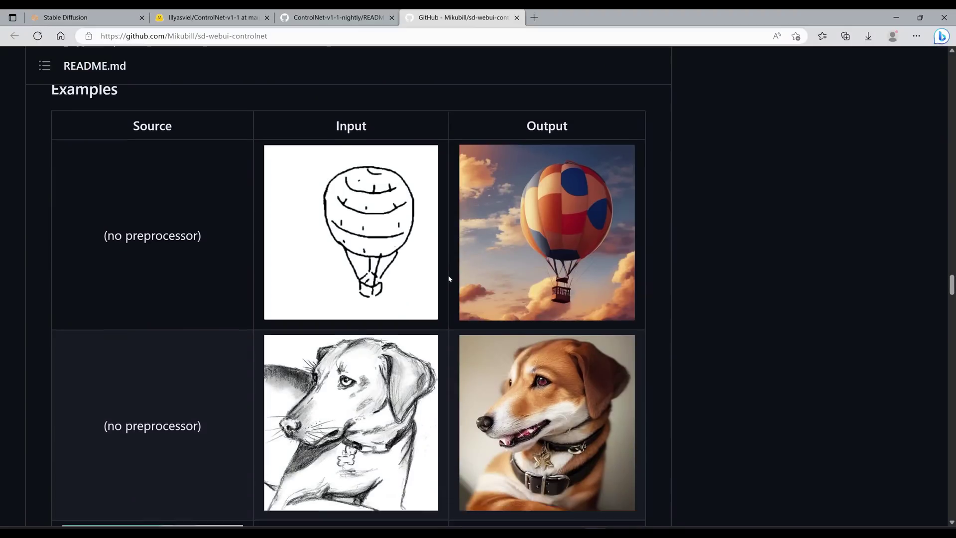
pyautogui.scroll(-12, 449, 279)
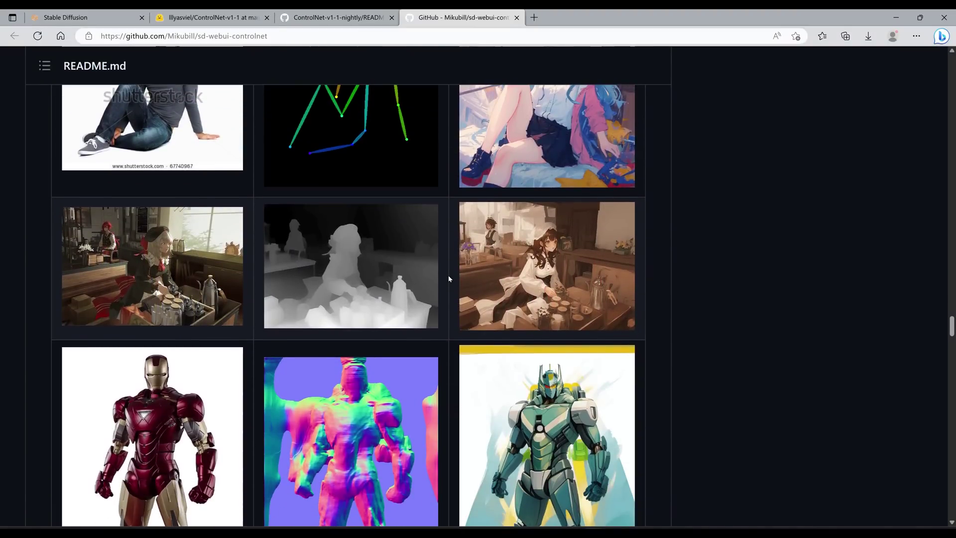
pyautogui.scroll(-3, 448, 275)
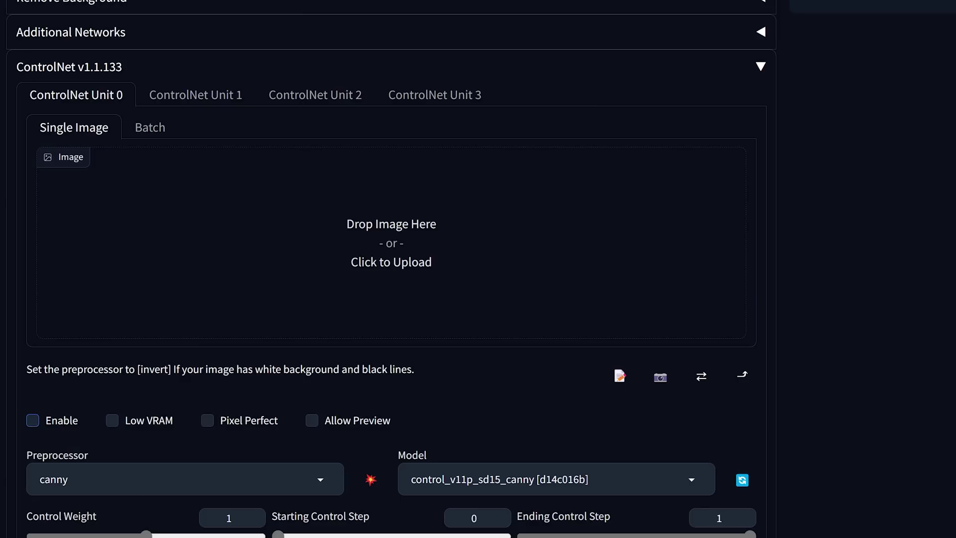
# - Set ControlNet Unit 0's preprocessor and model both to none
pyautogui.click(74, 479)
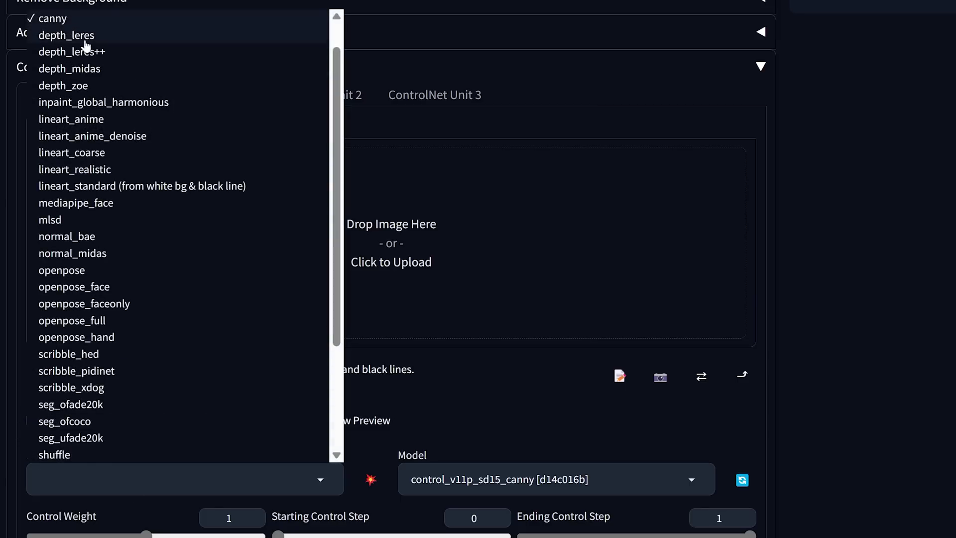
pyautogui.scroll(1, 77, 30)
pyautogui.click(76, 23)
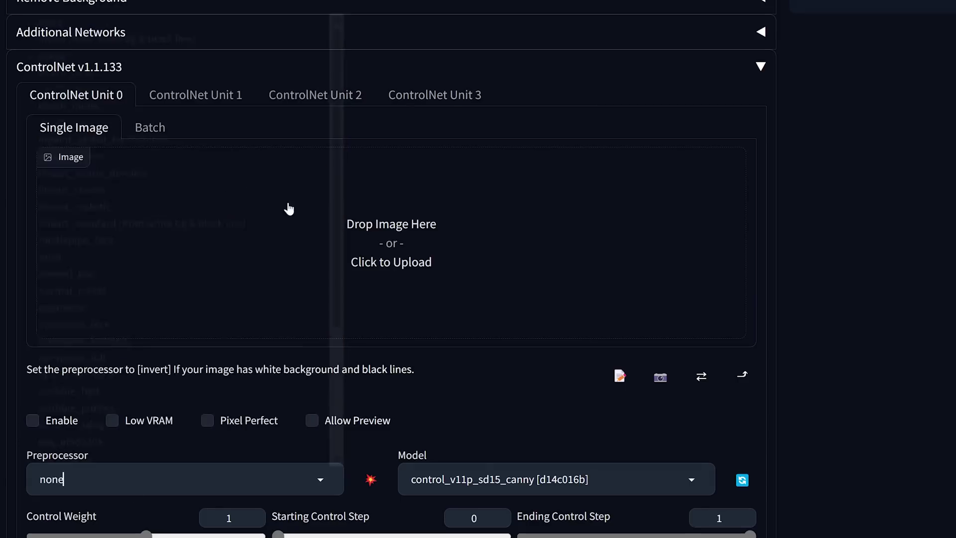
pyautogui.click(482, 479)
pyautogui.click(452, 259)
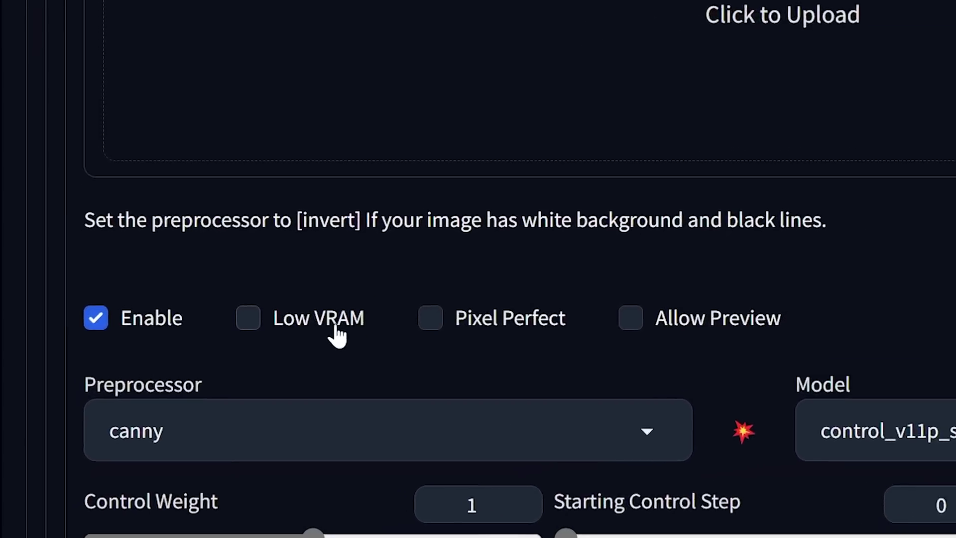
# - Generate an img2img result from the woman's photo and review it
pyautogui.click(336, 330)
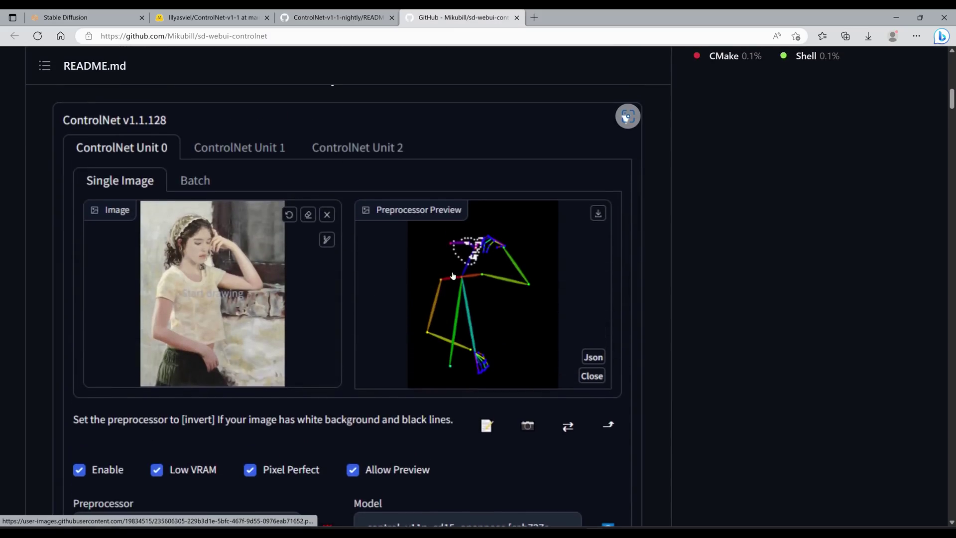
pyautogui.scroll(-10, 437, 284)
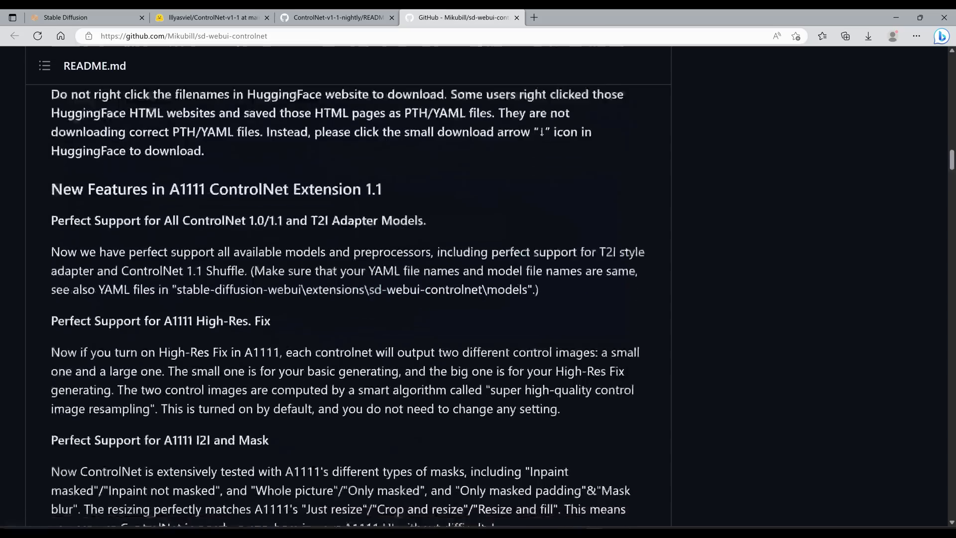
pyautogui.scroll(-20, 349, 289)
pyautogui.scroll(10, 349, 288)
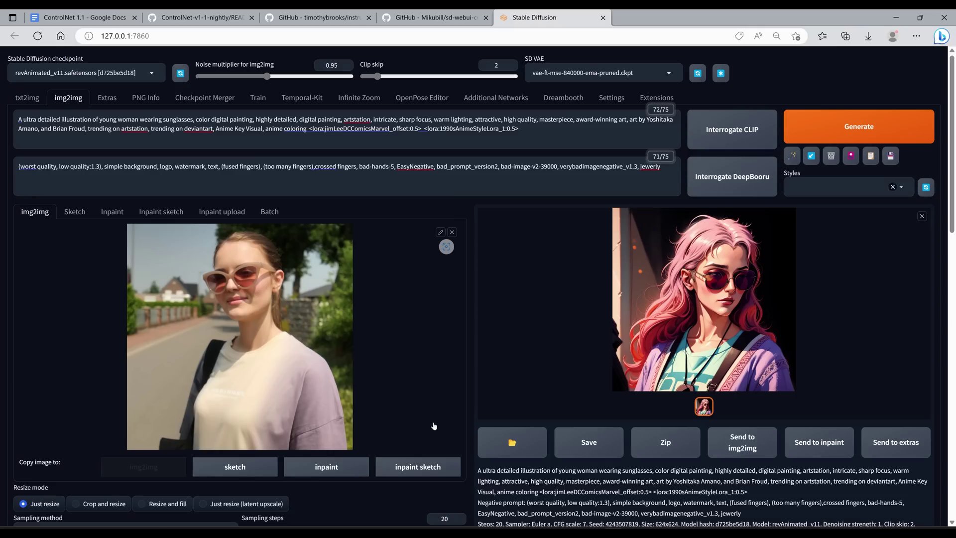
# - Regenerate the woman's photo at denoising strength 0.19, then again at 1
pyautogui.scroll(-5, 464, 399)
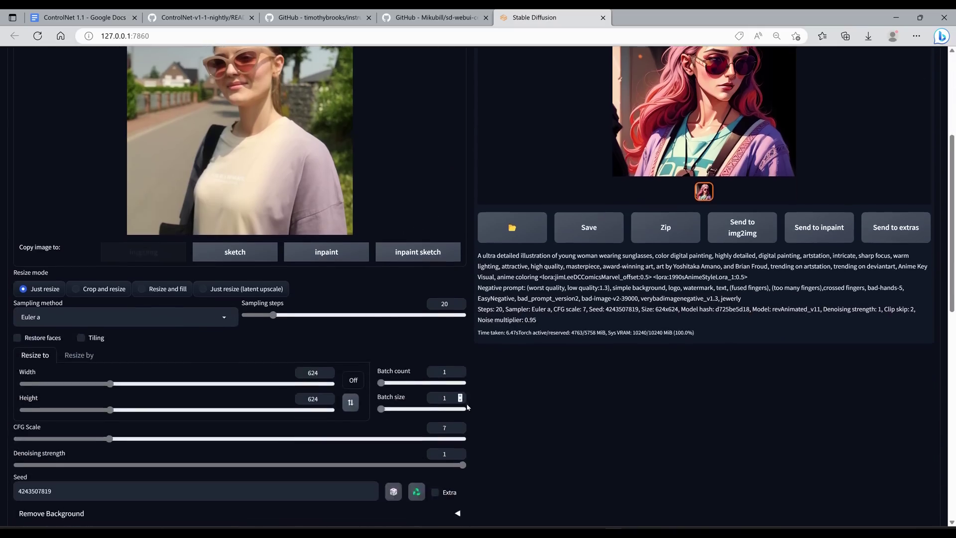
pyautogui.scroll(5, 468, 408)
pyautogui.scroll(-6, 469, 412)
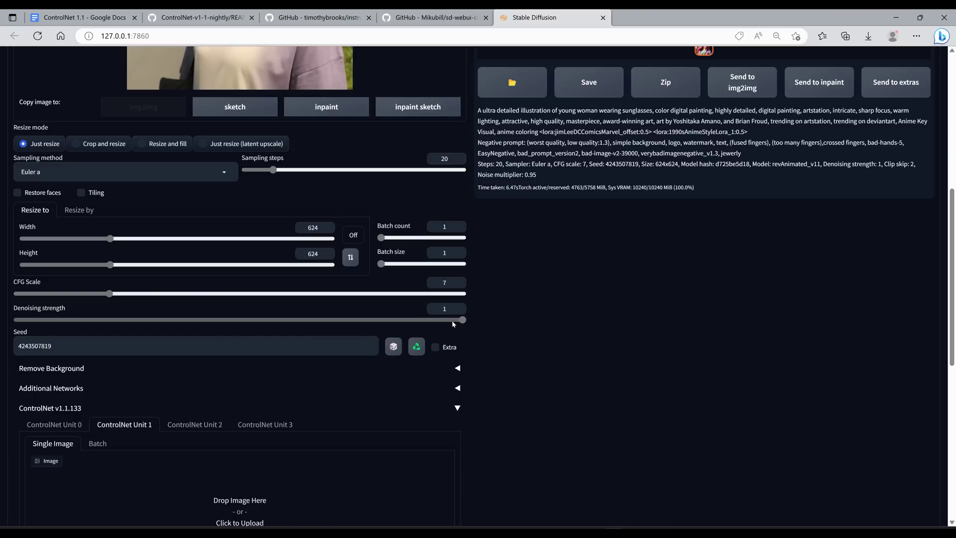
pyautogui.moveTo(466, 321); pyautogui.dragTo(107, 320)
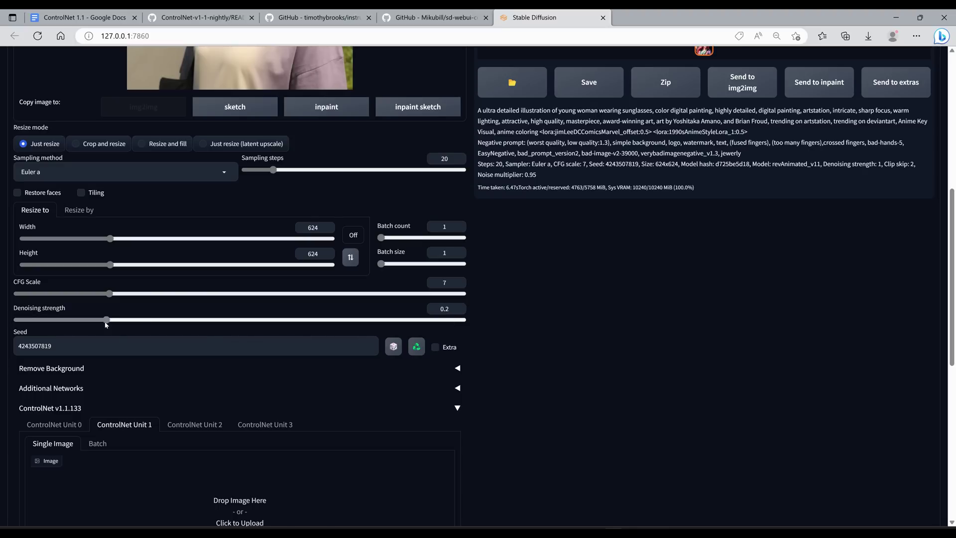
pyautogui.scroll(7, 736, 143)
pyautogui.hotkey('ctrl', 'Return')
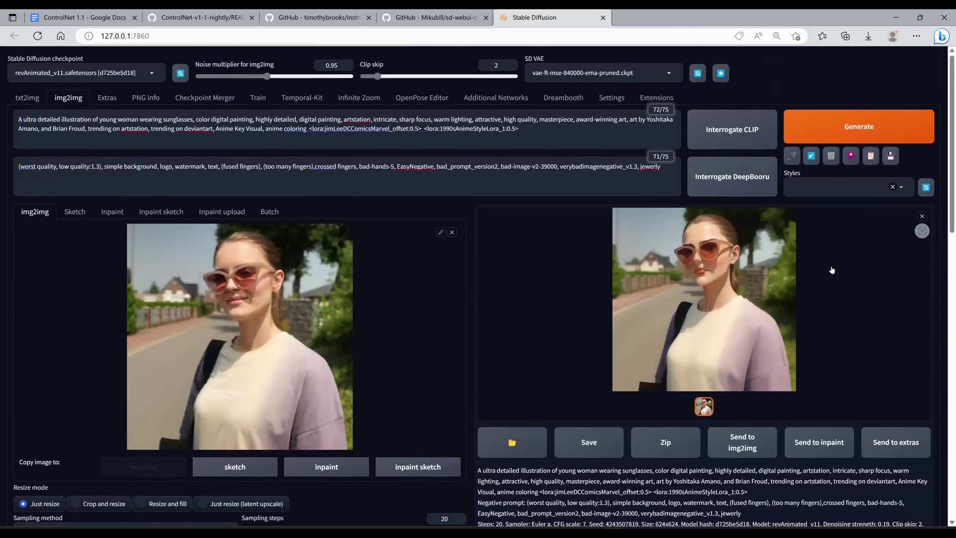
pyautogui.hotkey('ctrl', 'Return')
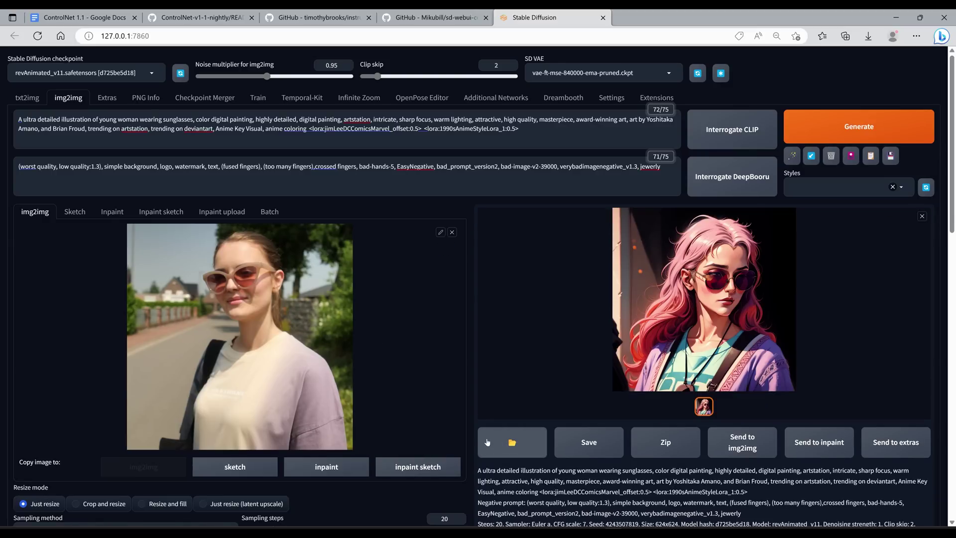
# - Enable ControlNet Unit 0 with the canny preprocessor and the canny model
pyautogui.scroll(-15, 272, 345)
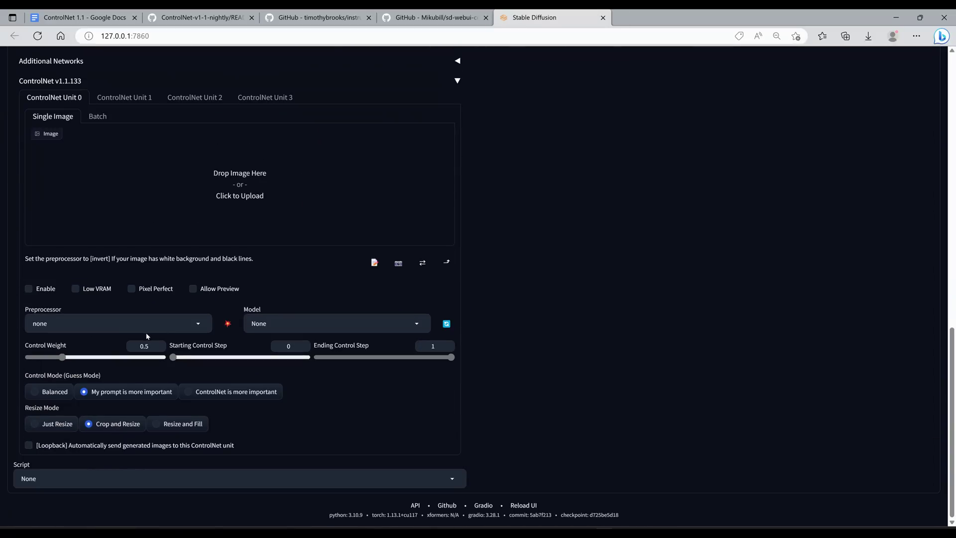
pyautogui.click(100, 323)
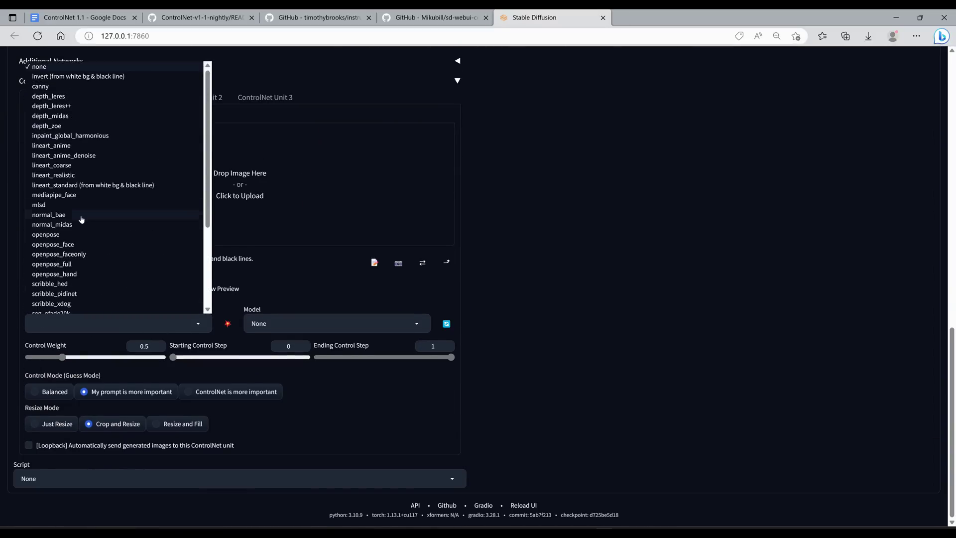
pyautogui.scroll(3, 80, 240)
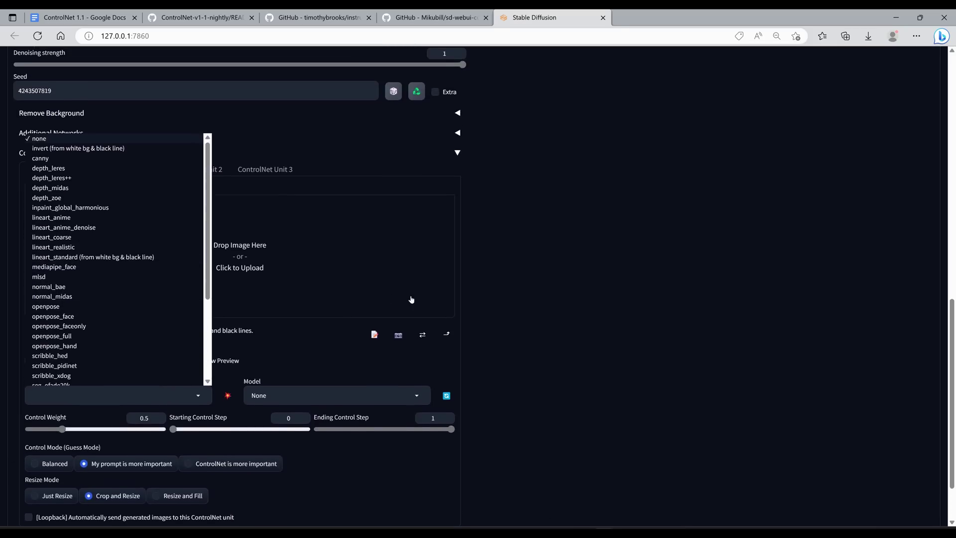
pyautogui.click(487, 337)
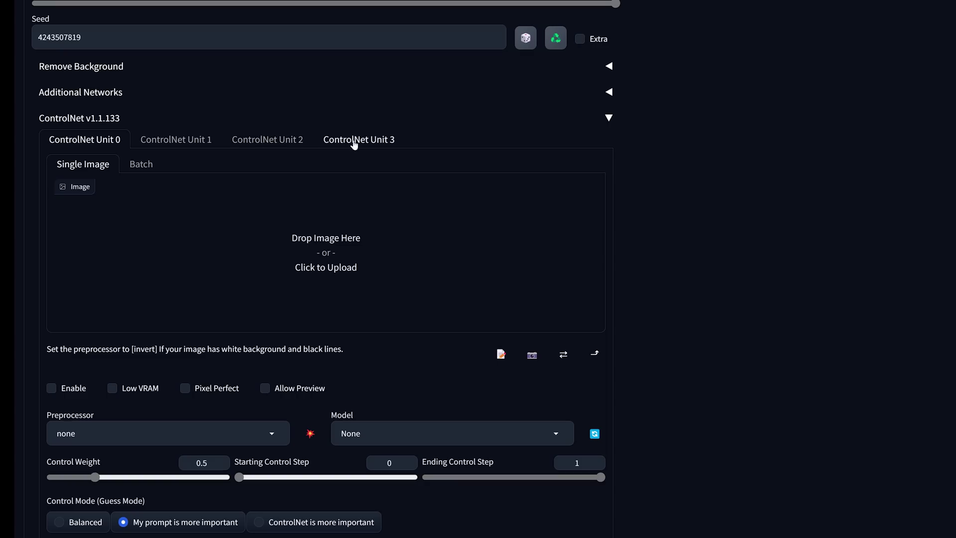
pyautogui.scroll(-2, 109, 221)
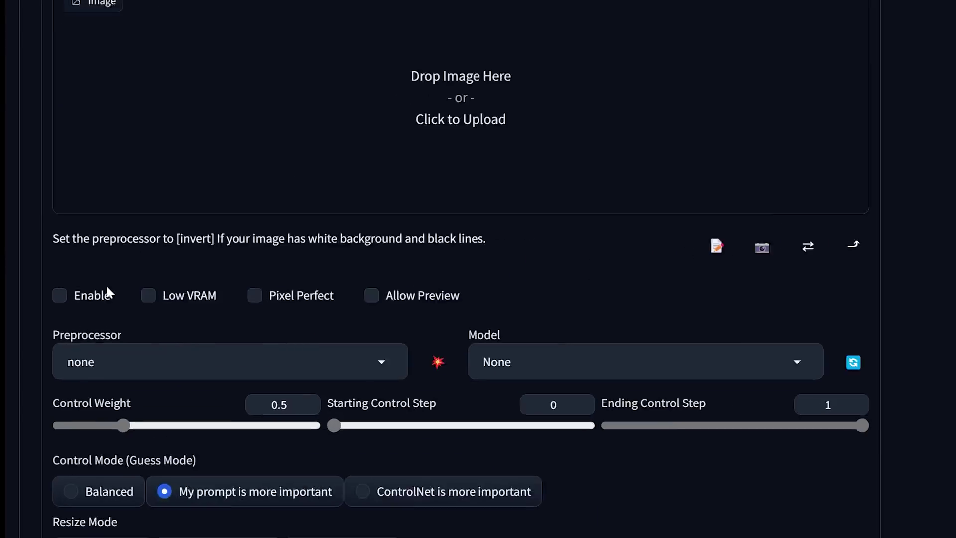
pyautogui.click(83, 292)
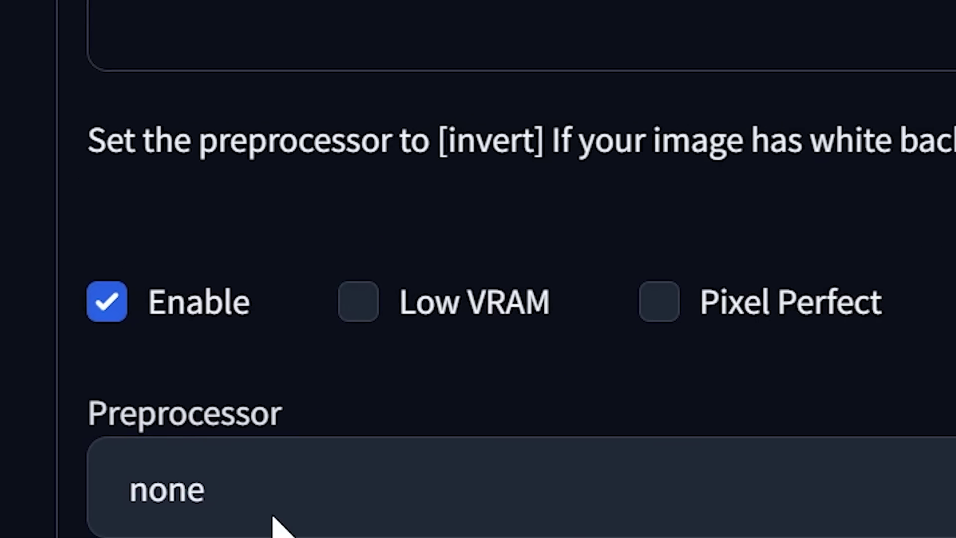
pyautogui.click(273, 520)
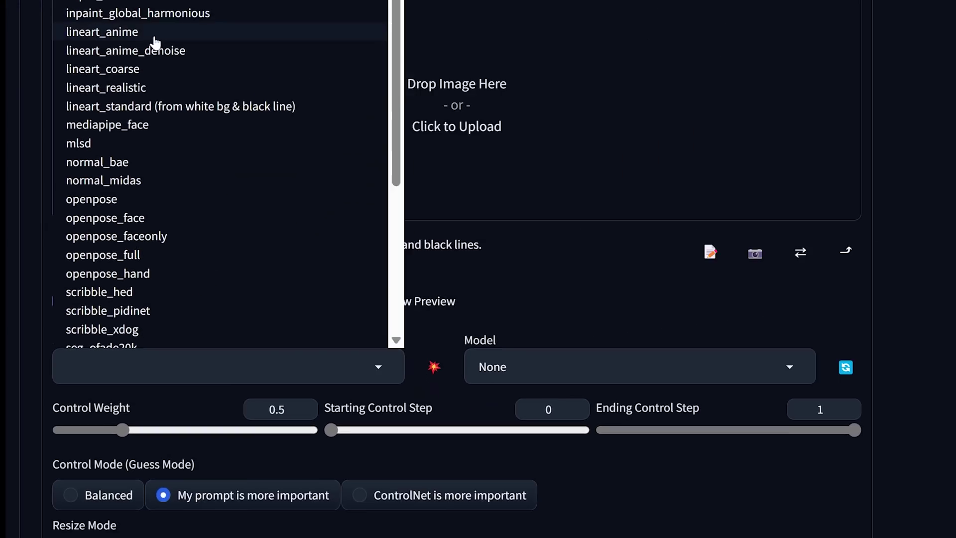
pyautogui.click(40, 86)
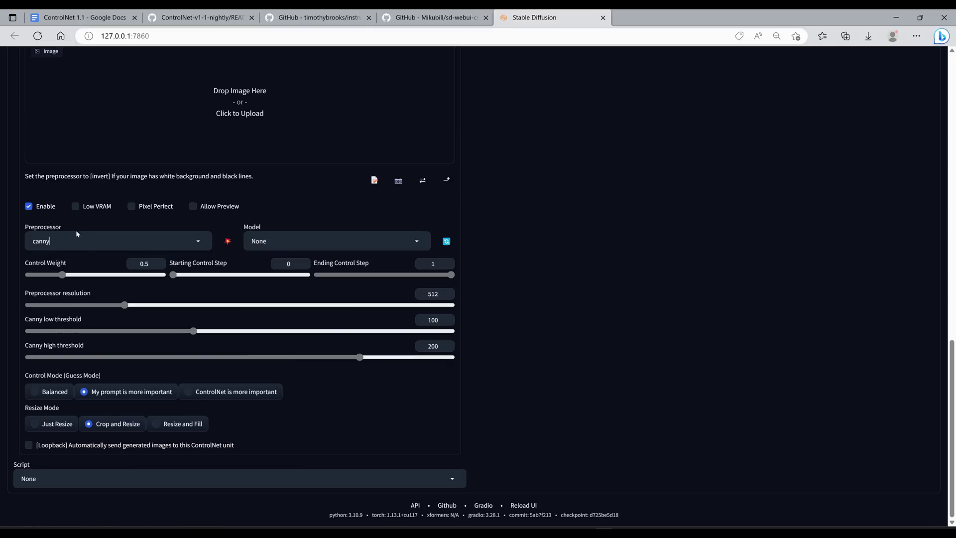
pyautogui.click(337, 241)
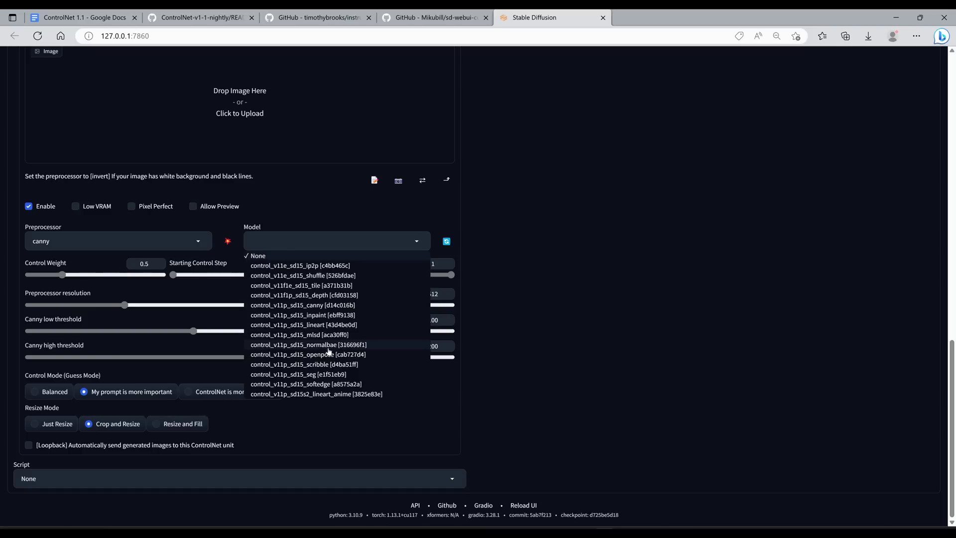
pyautogui.click(320, 306)
pyautogui.click(100, 275)
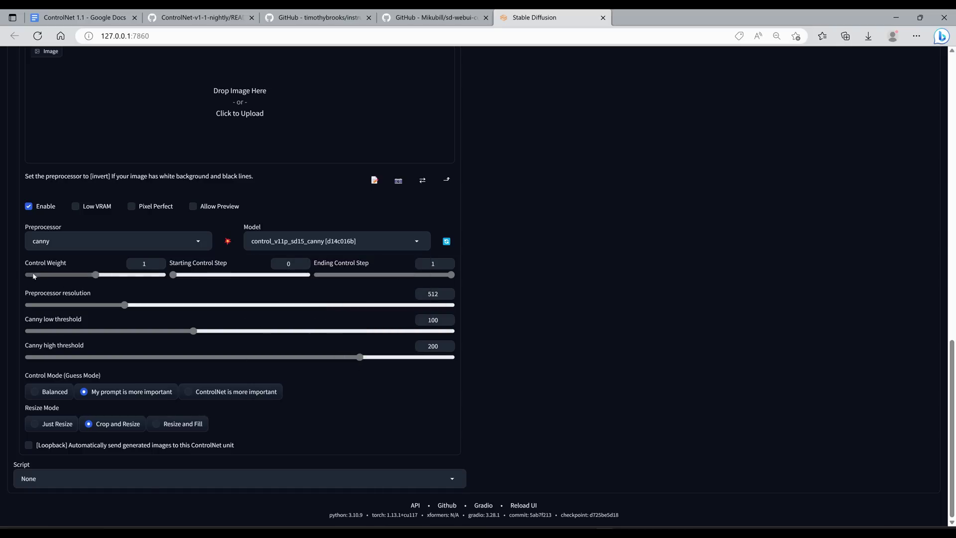
# - Adjust the canny unit's control weight, settling at 0.55
pyautogui.moveTo(99, 278); pyautogui.dragTo(75, 280)
pyautogui.moveTo(98, 278); pyautogui.dragTo(103, 279)
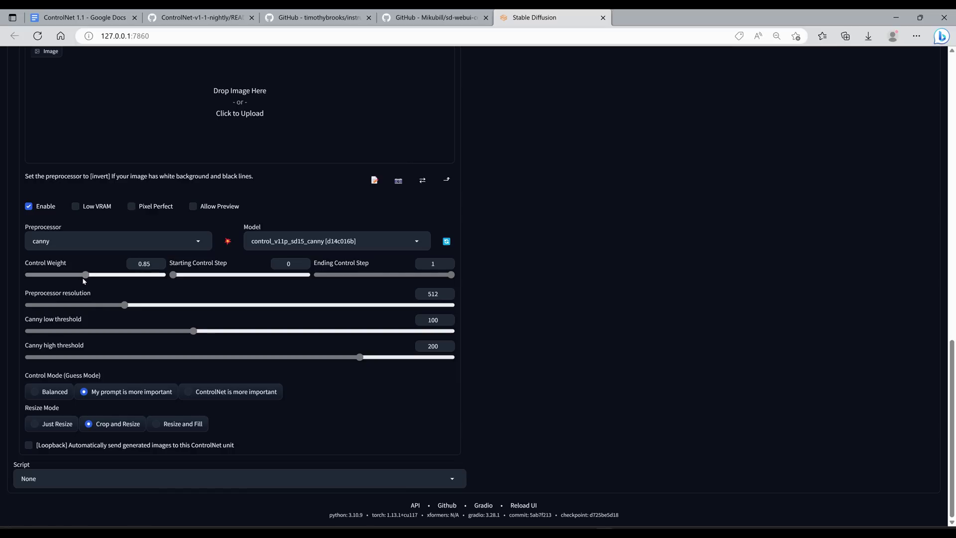
pyautogui.moveTo(72, 278)
pyautogui.mouseDown()
pyautogui.moveTo(83, 282)
pyautogui.moveTo(67, 286)
pyautogui.mouseUp()
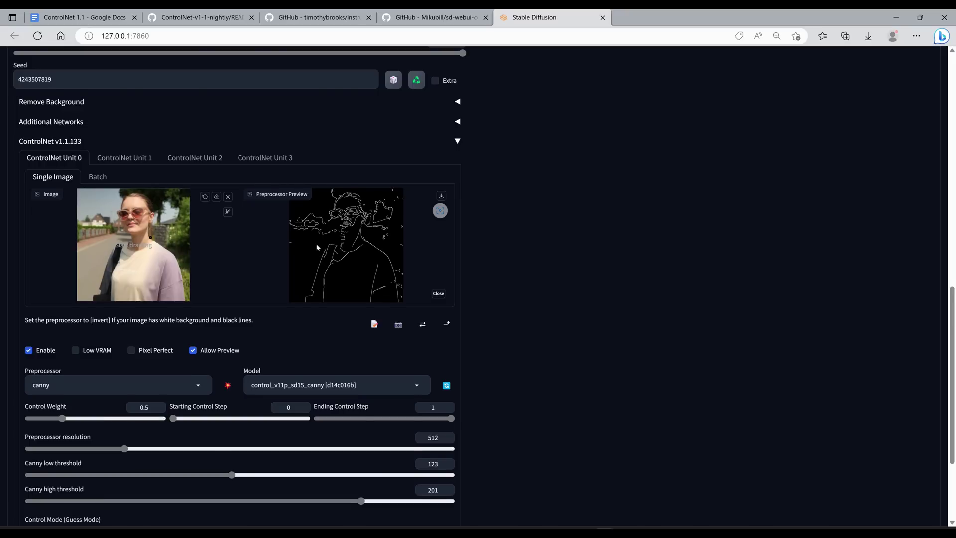
# - Lower the canny thresholds to 43 low and 105 high and refresh the edge-map preview
pyautogui.scroll(-2, 317, 247)
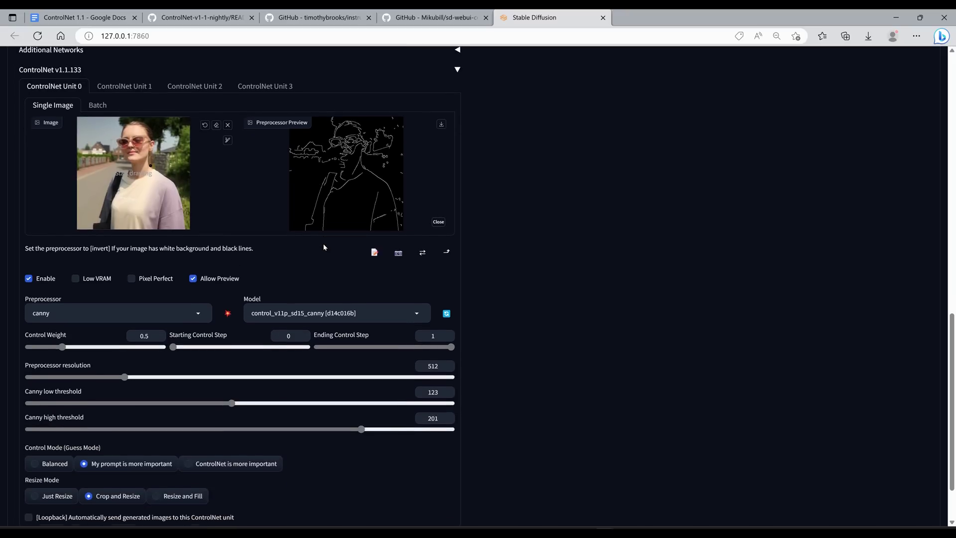
pyautogui.moveTo(265, 406); pyautogui.dragTo(62, 409)
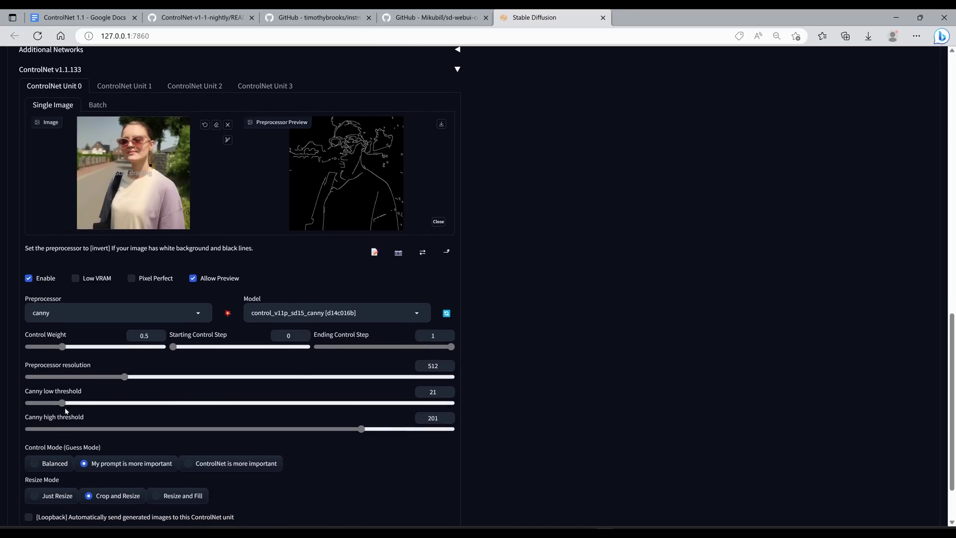
pyautogui.moveTo(189, 429); pyautogui.dragTo(144, 429)
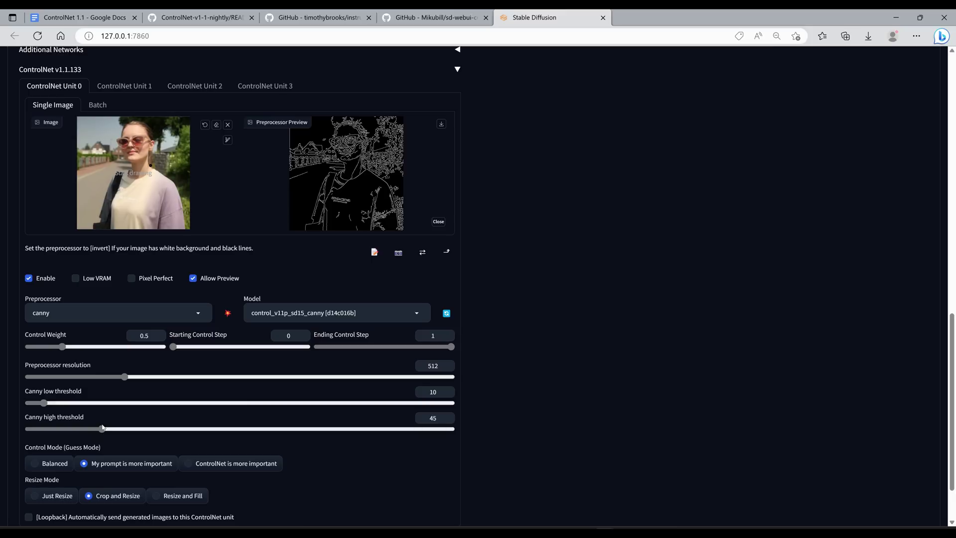
pyautogui.moveTo(102, 427); pyautogui.dragTo(87, 429)
pyautogui.moveTo(43, 403); pyautogui.dragTo(39, 408)
pyautogui.click(228, 314)
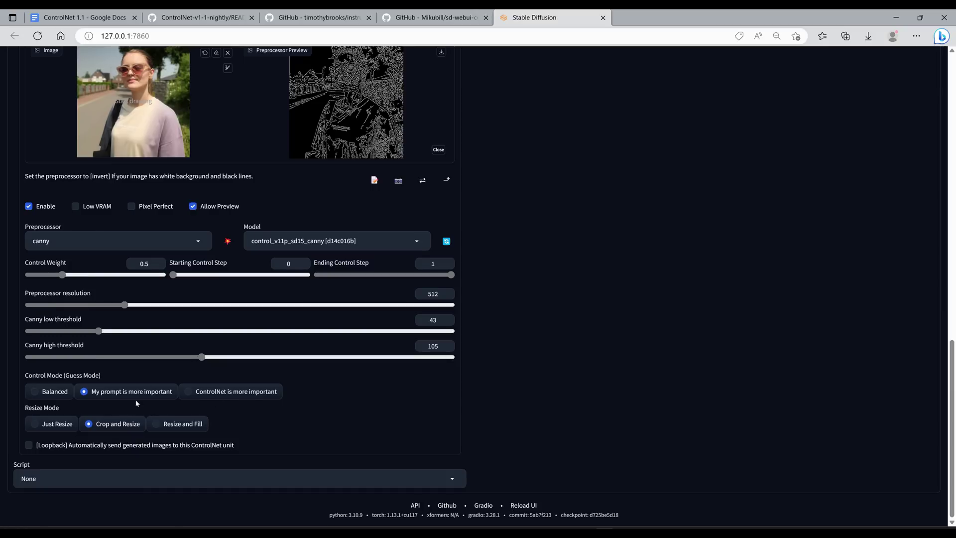
pyautogui.scroll(3, 236, 293)
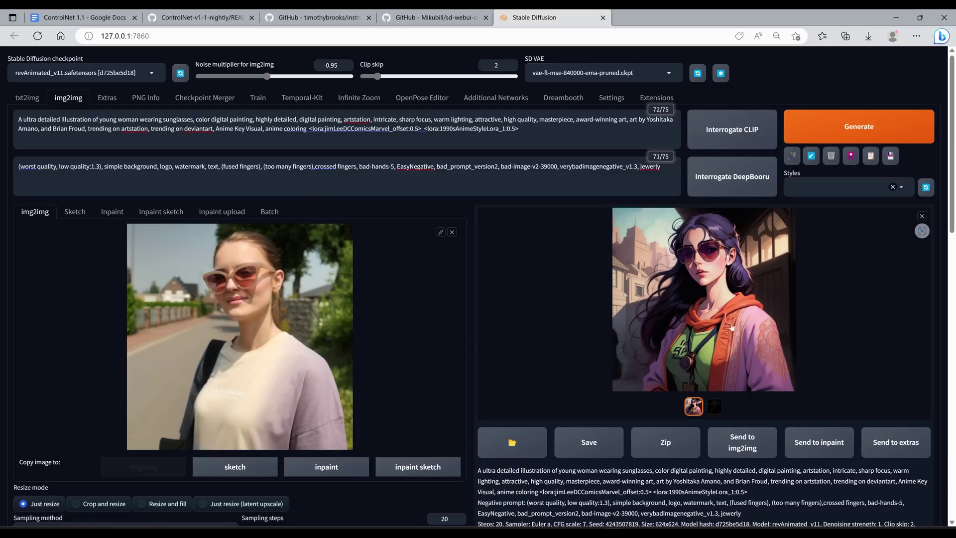
# - View the generated anime portrait full-size, then its canny edge map
pyautogui.click(742, 389)
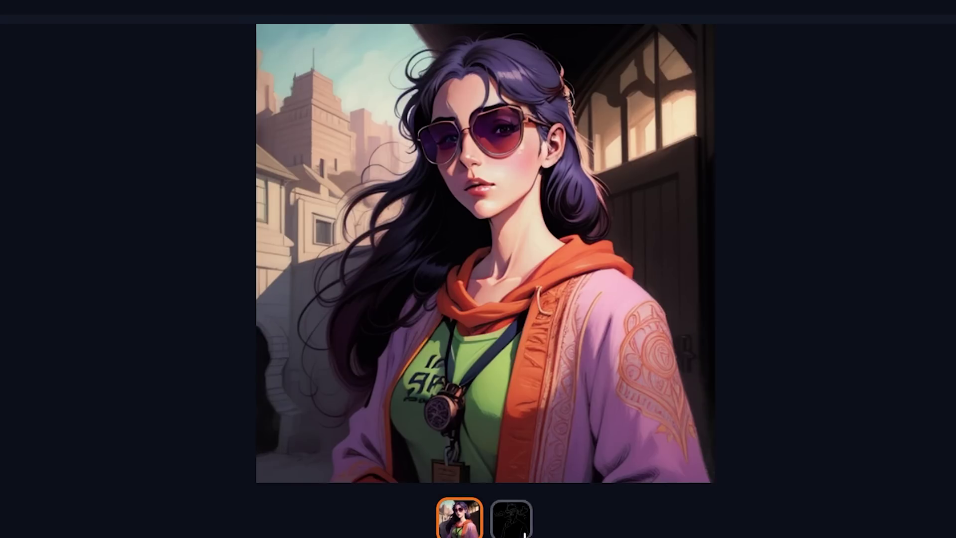
pyautogui.click(521, 534)
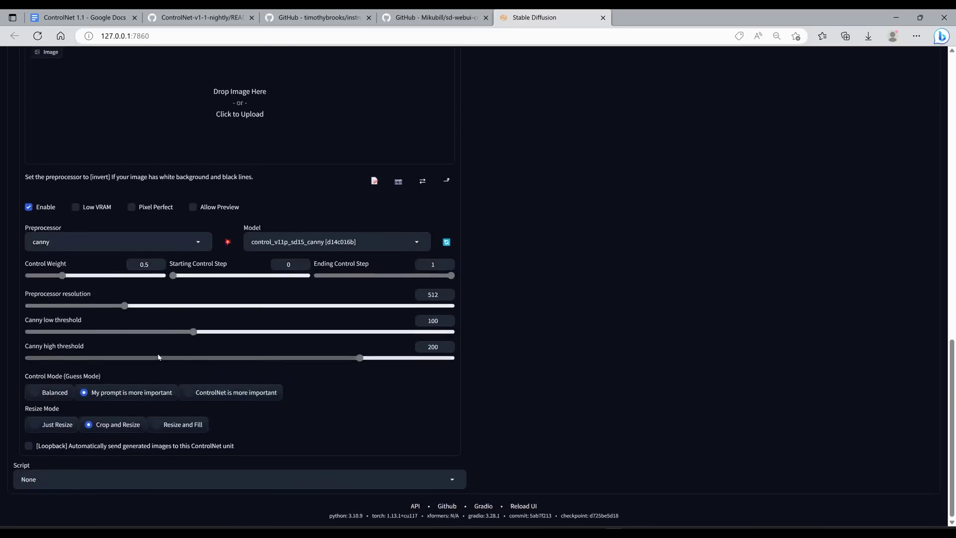
pyautogui.scroll(5, 100, 250)
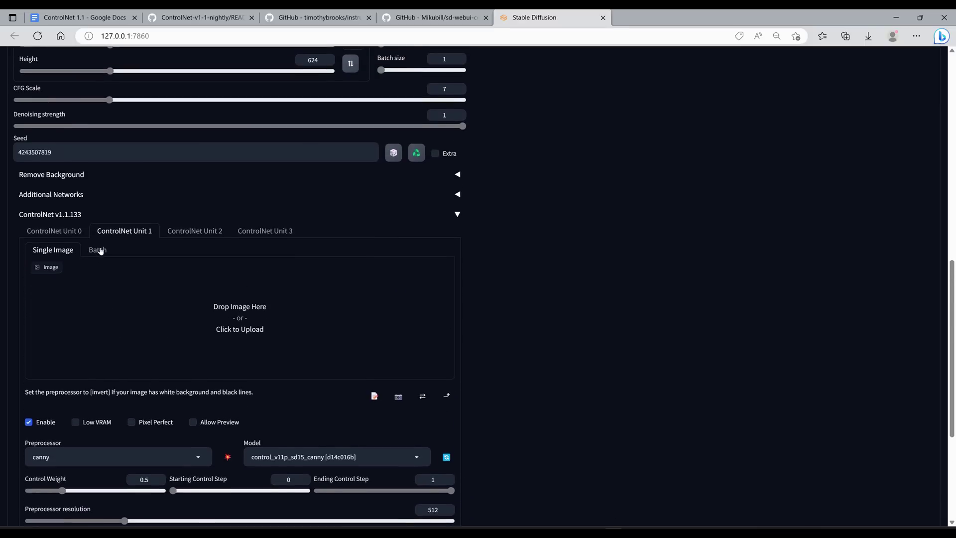
# - Switch ControlNet Unit 0 to the softedge_hed preprocessor with the control_v11p_sd15_softedge model
pyautogui.click(54, 230)
pyautogui.scroll(-3, 57, 239)
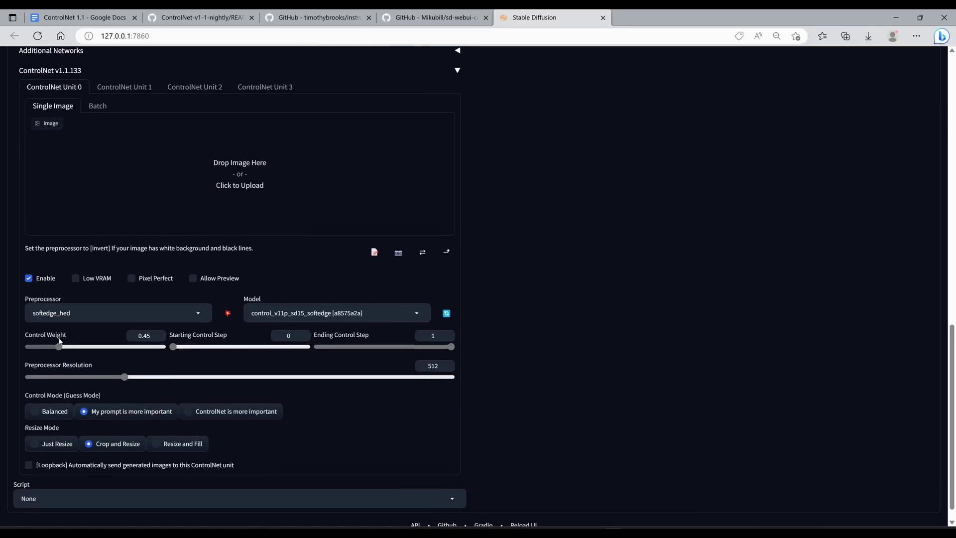
pyautogui.click(110, 313)
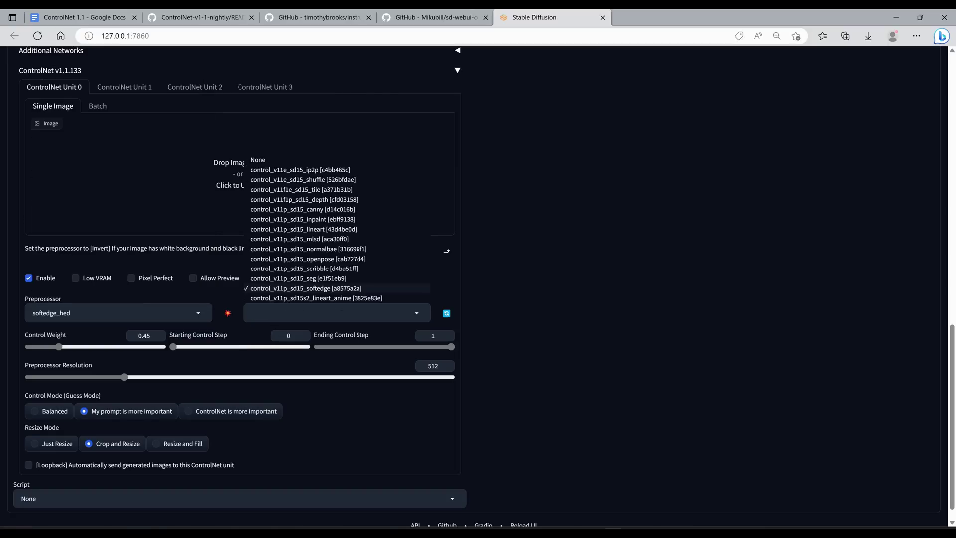
pyautogui.click(324, 289)
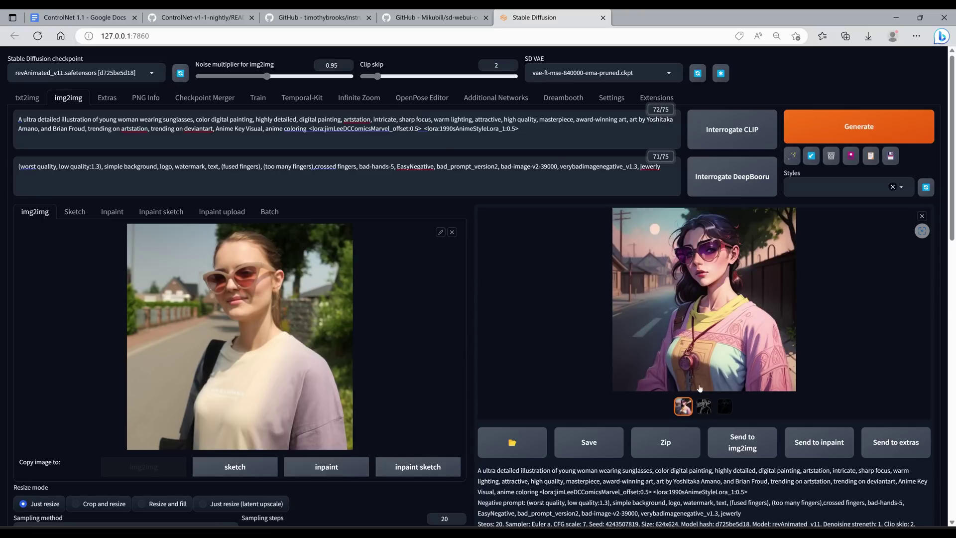
pyautogui.click(704, 406)
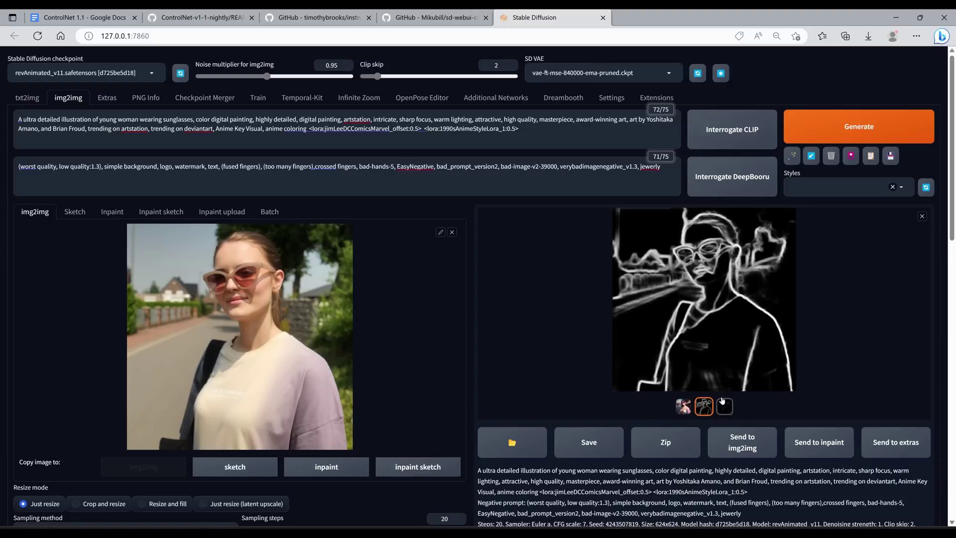
pyautogui.click(724, 405)
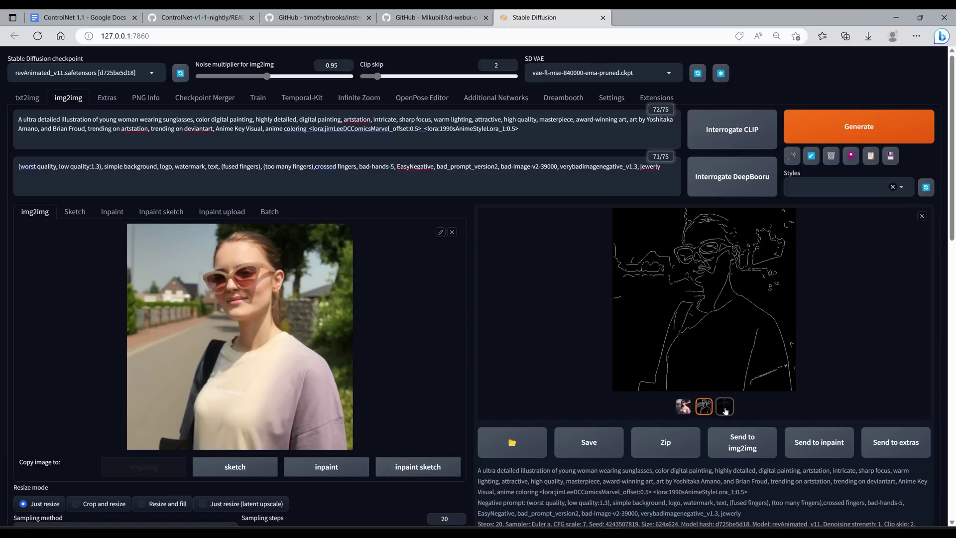
pyautogui.click(691, 404)
pyautogui.click(767, 298)
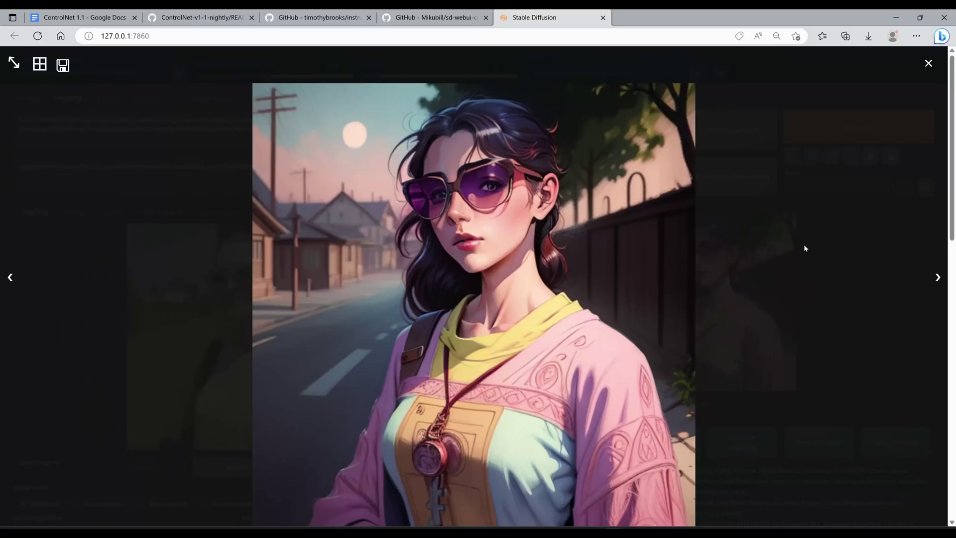
pyautogui.click(805, 248)
pyautogui.scroll(-5, 804, 248)
pyautogui.scroll(3, 66, 297)
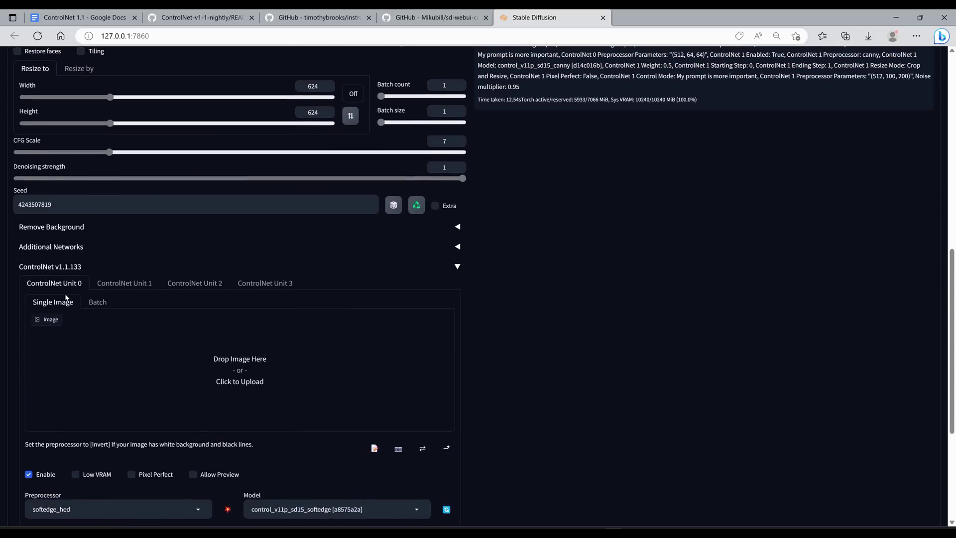
pyautogui.scroll(9, 252, 344)
pyautogui.scroll(-7, 210, 338)
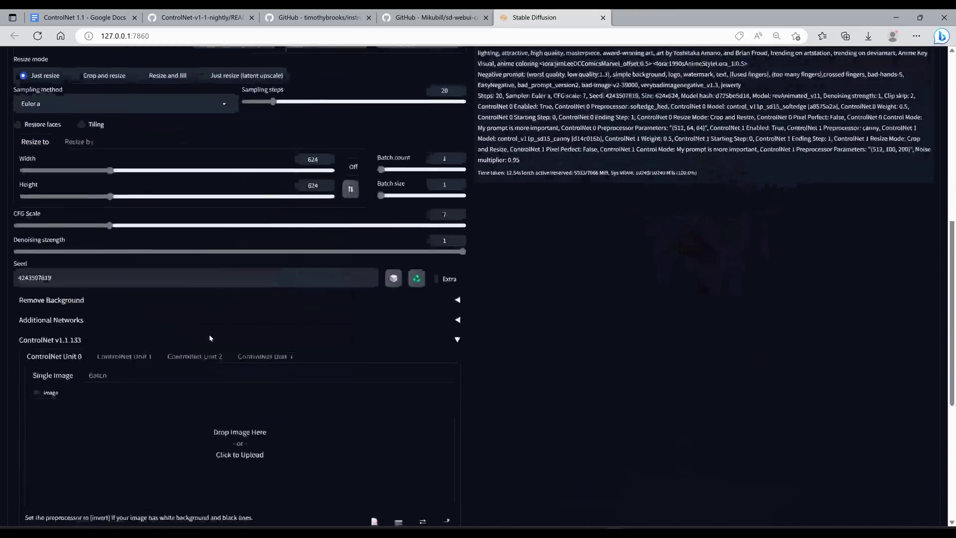
pyautogui.scroll(-2, 210, 338)
pyautogui.scroll(9, 114, 313)
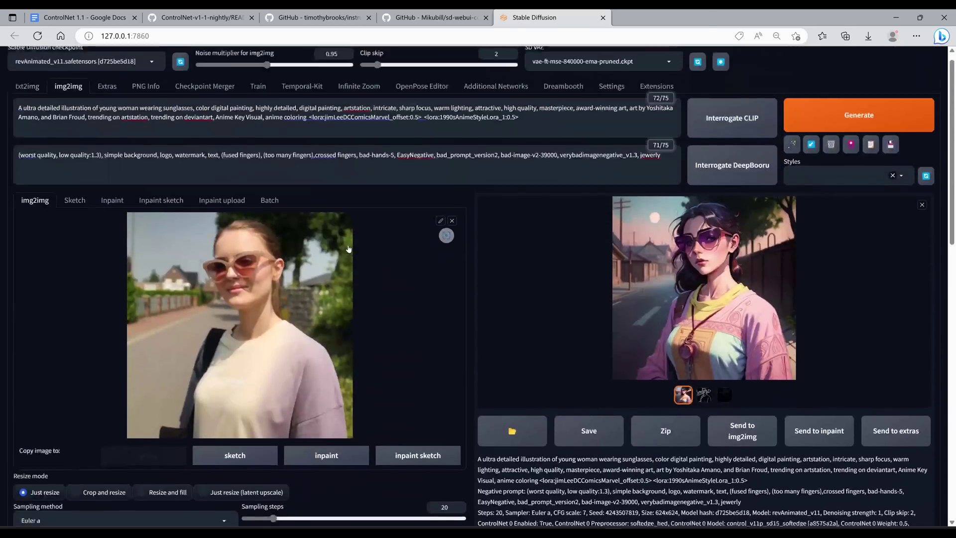
pyautogui.scroll(-3, 349, 249)
pyautogui.scroll(4, 349, 249)
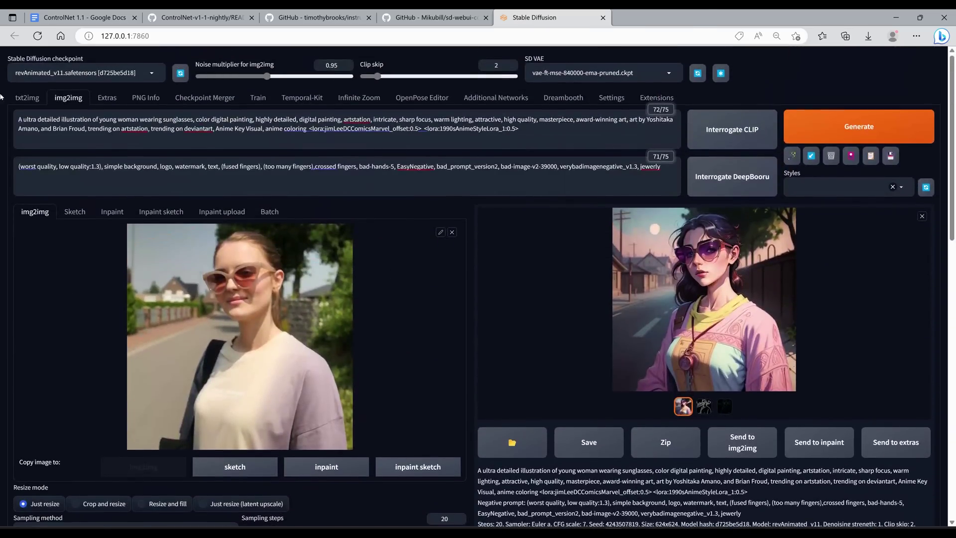
pyautogui.scroll(-10, 322, 271)
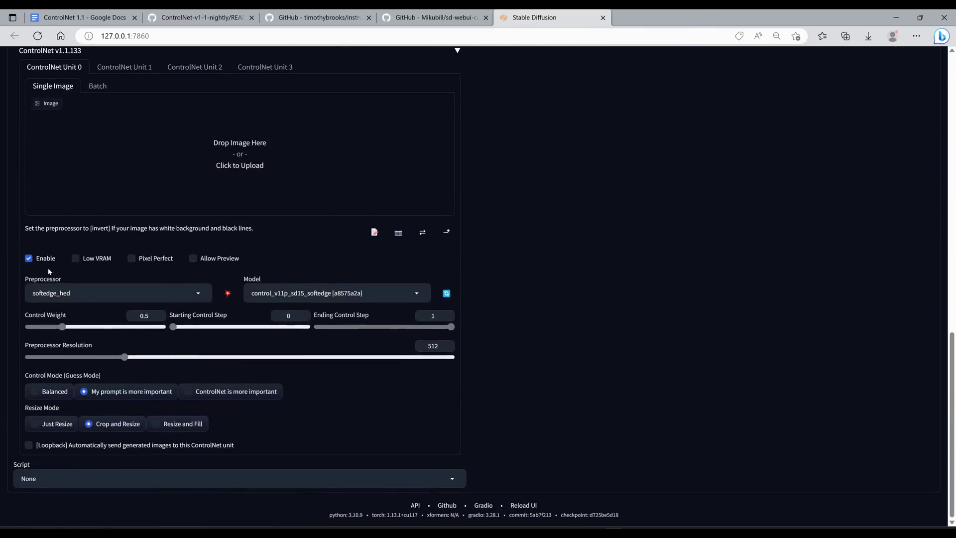
pyautogui.scroll(10, 223, 296)
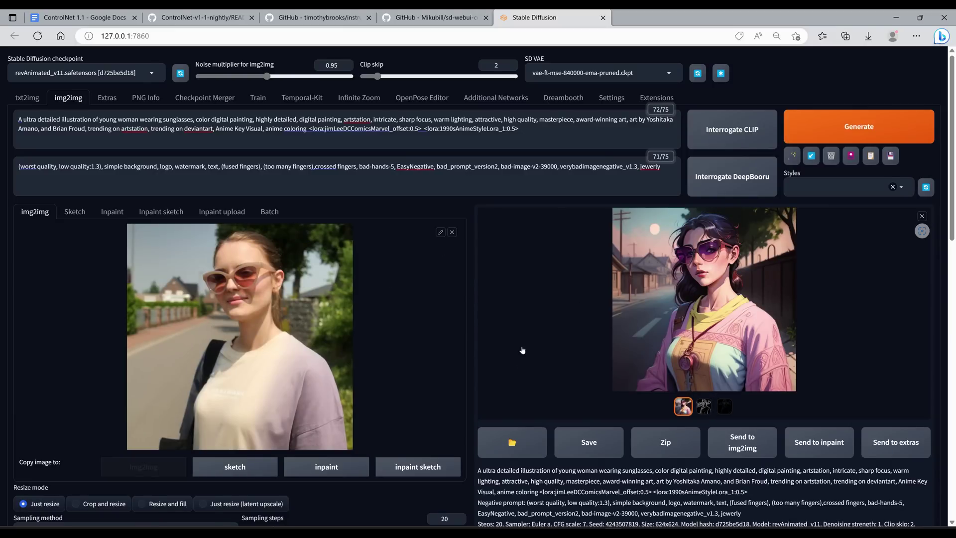
pyautogui.scroll(-4, 642, 357)
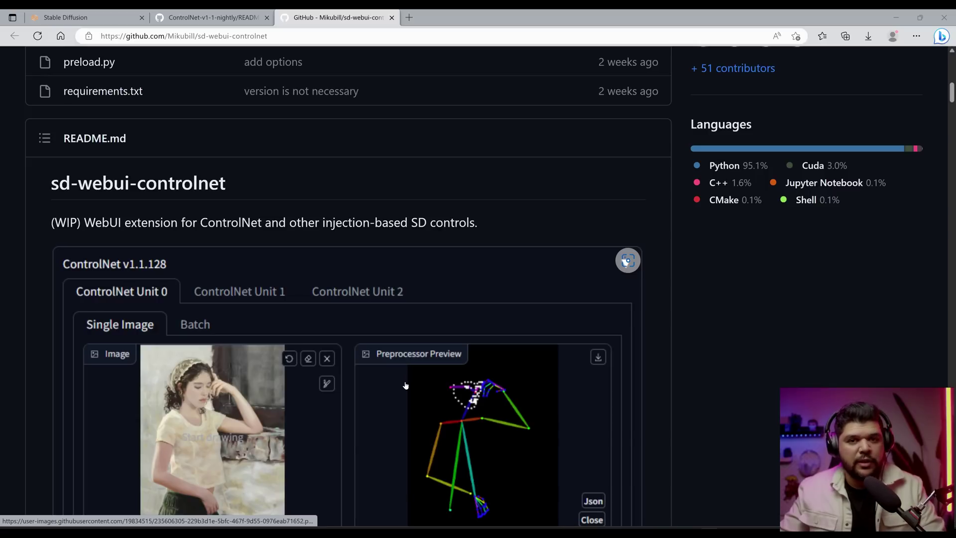
# - Show the list of installed extensions on the Extensions page
pyautogui.scroll(-2, 406, 385)
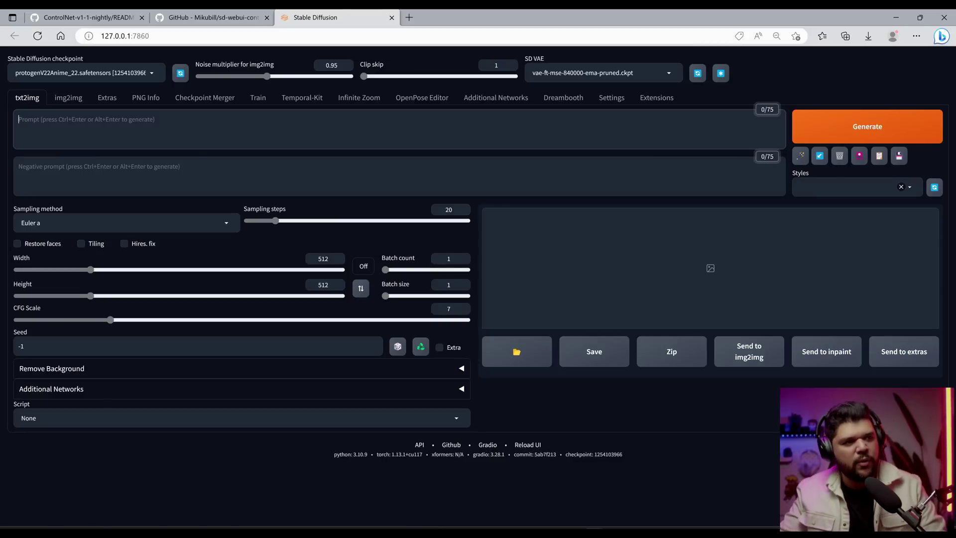
pyautogui.click(656, 102)
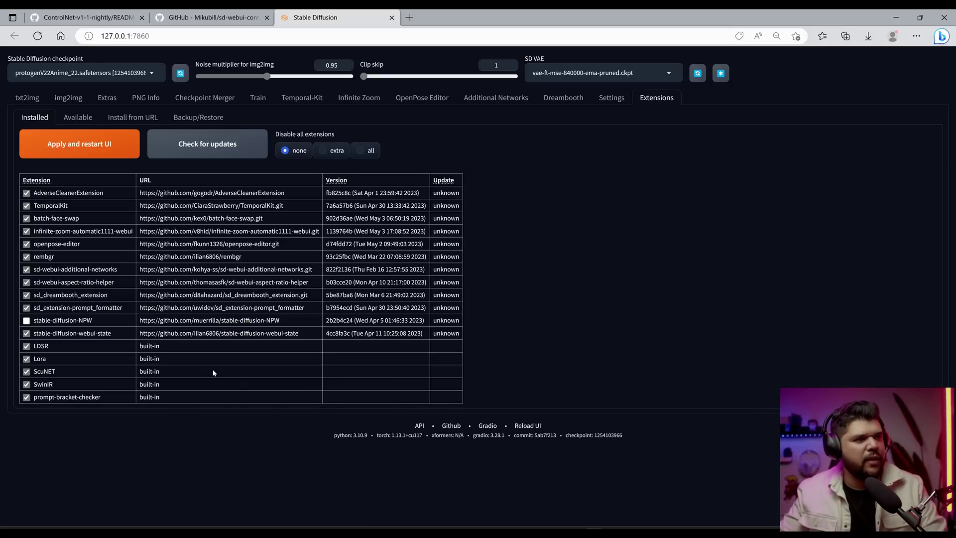
# - Select and copy the sd-webui-controlnet git URL from the README's install step 3
pyautogui.hotkey('ctrl', 'Tab')
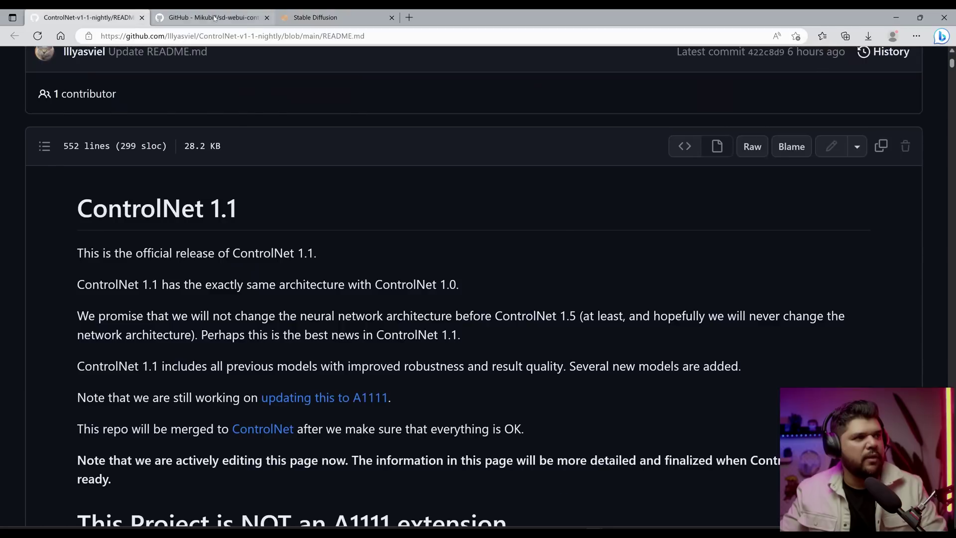
pyautogui.hotkey('ctrl', 'Tab')
pyautogui.scroll(2, 150, 214)
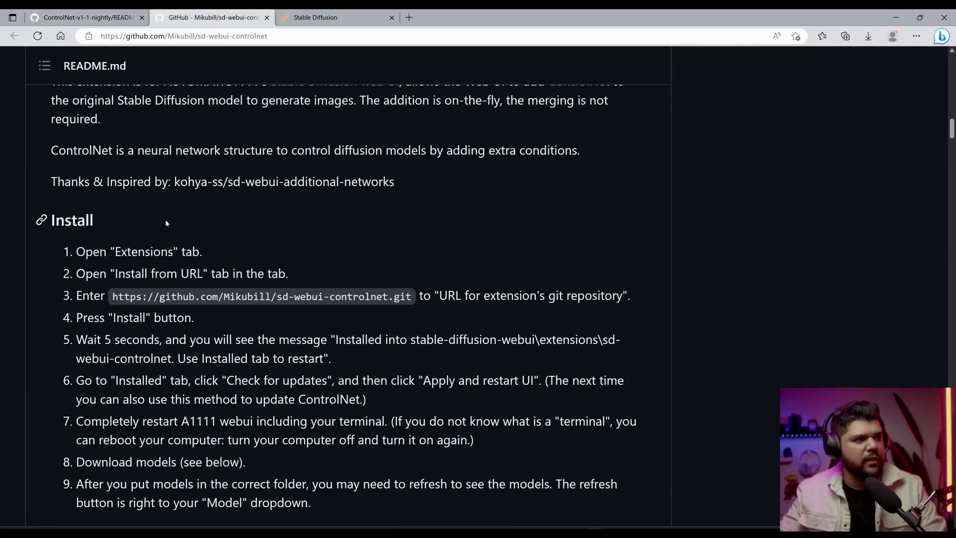
pyautogui.scroll(-2, 166, 220)
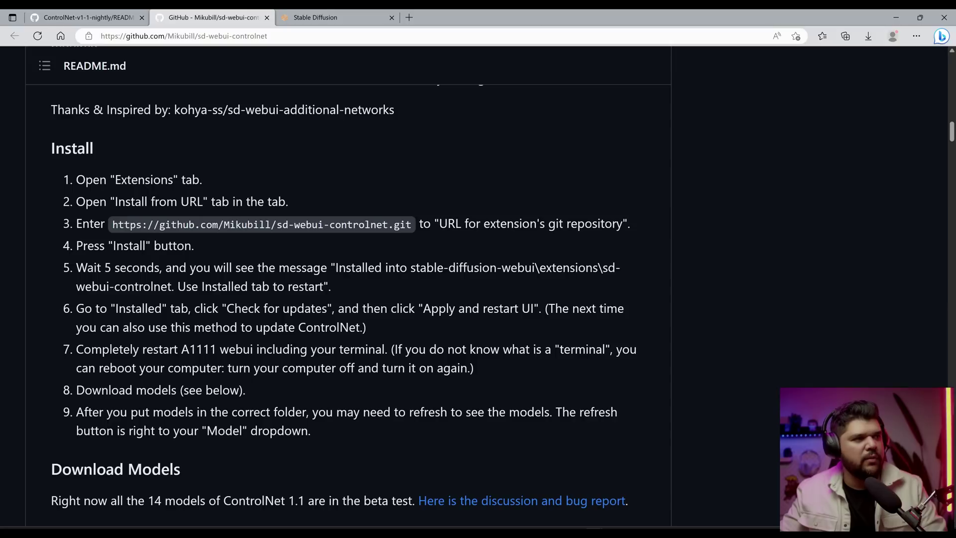
pyautogui.moveTo(111, 225); pyautogui.dragTo(414, 226)
pyautogui.hotkey('ctrl', 'c')
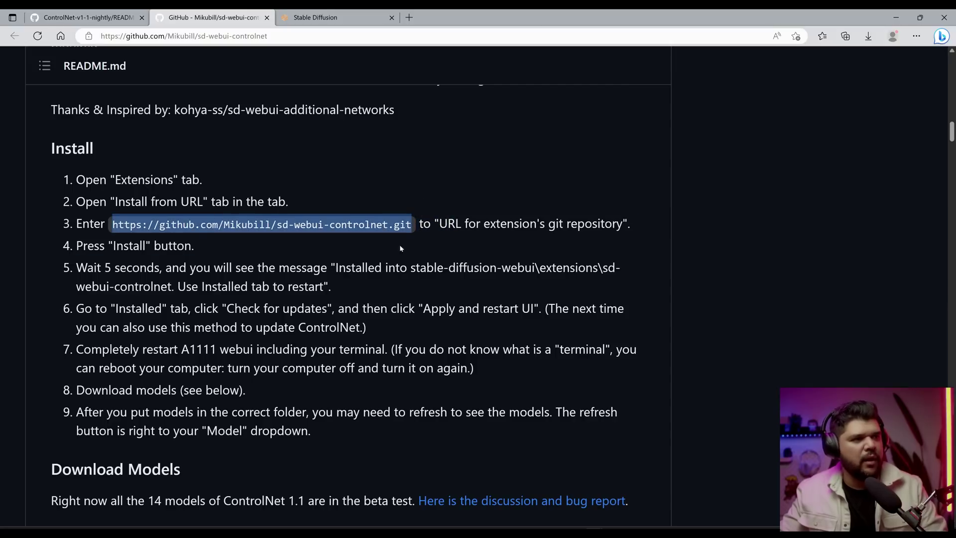
pyautogui.click(323, 17)
# - Paste the ControlNet git URL, then check installed extensions for updates; all are latest
pyautogui.click(151, 150)
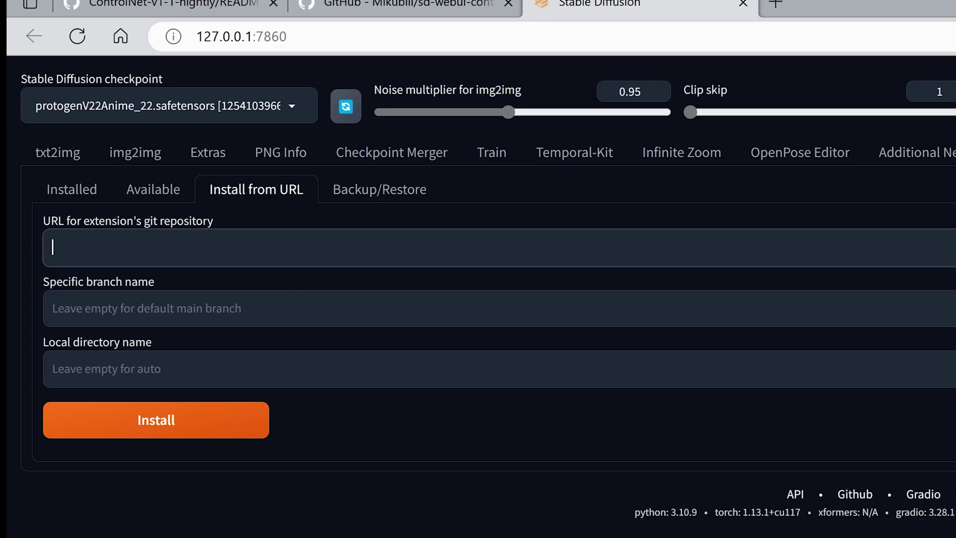
pyautogui.hotkey('ctrl', 'v')
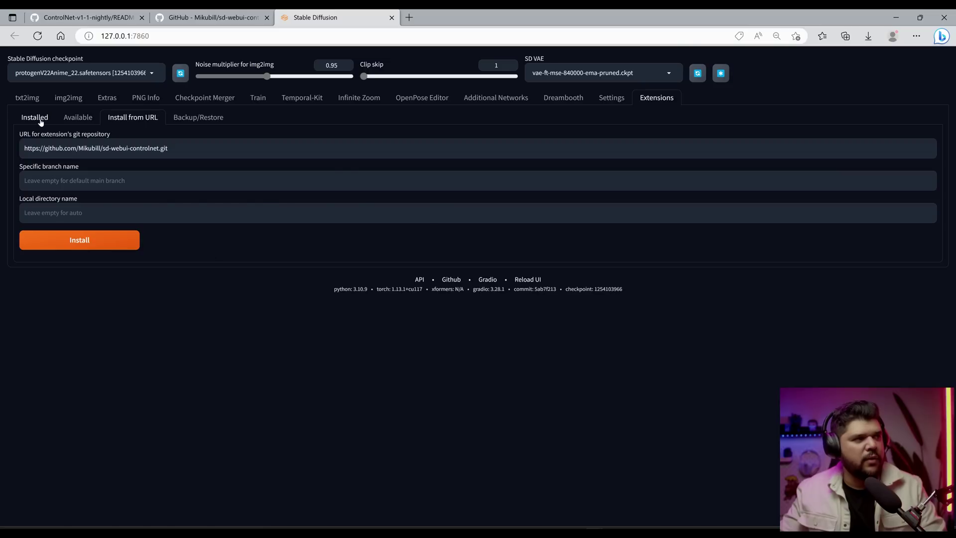
pyautogui.click(40, 122)
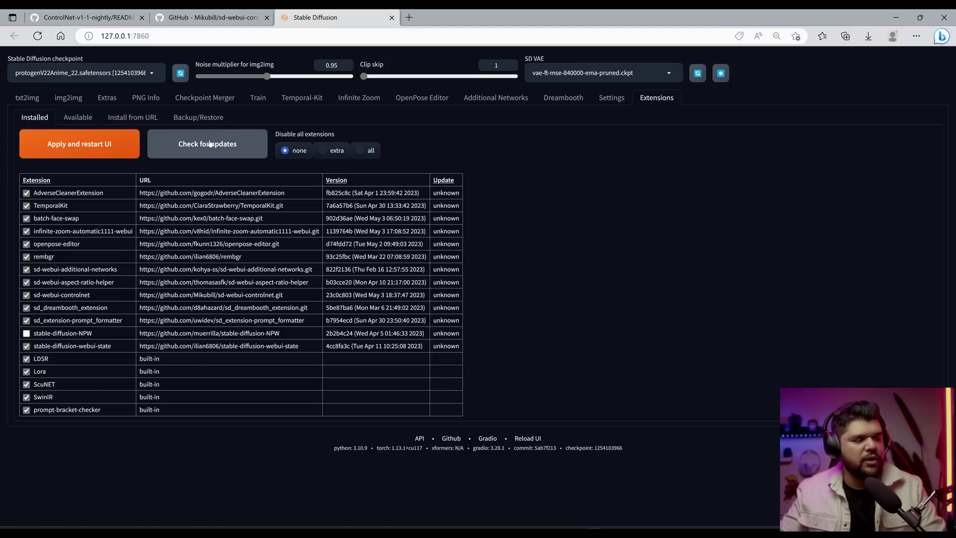
pyautogui.click(210, 143)
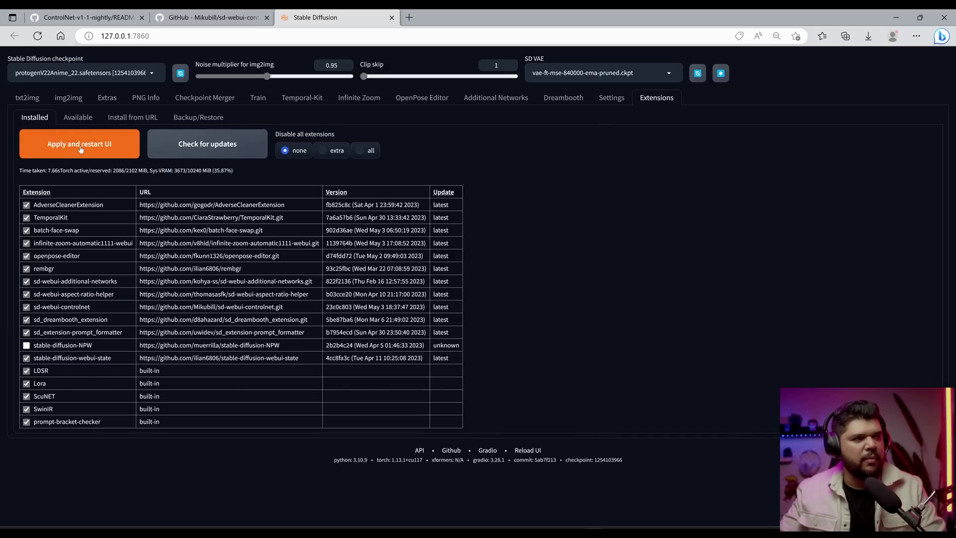
# - Apply and restart the UI while viewing the ControlNet README install instructions
pyautogui.click(81, 149)
pyautogui.hotkey('ctrl', 'shift', 'Tab')
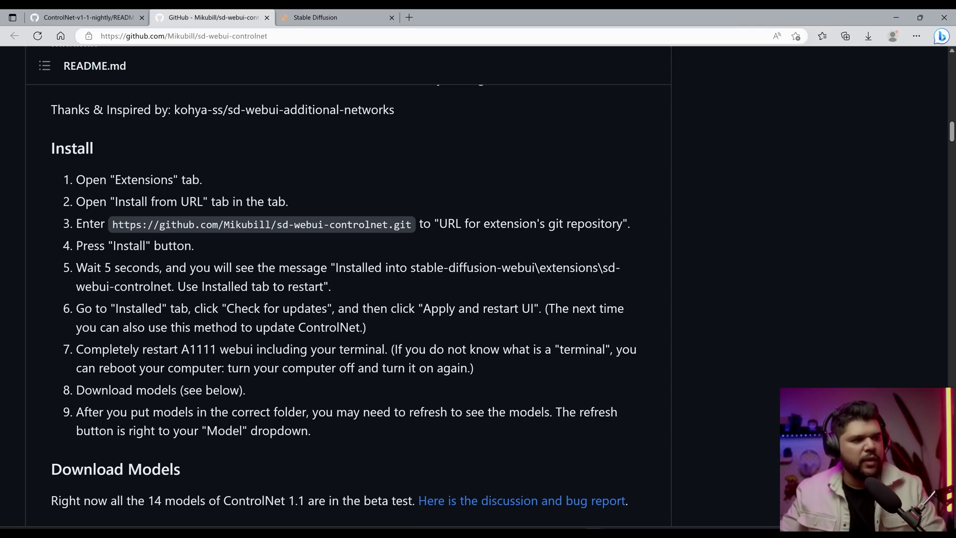
pyautogui.click(379, 18)
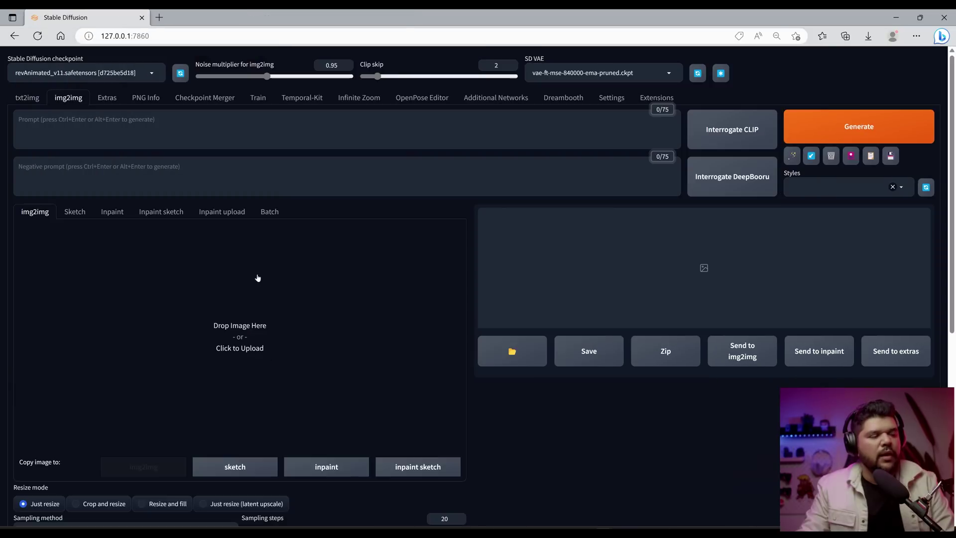
# - Expand ControlNet v1.1.133 under img2img and browse the preprocessor list
pyautogui.scroll(-10, 256, 277)
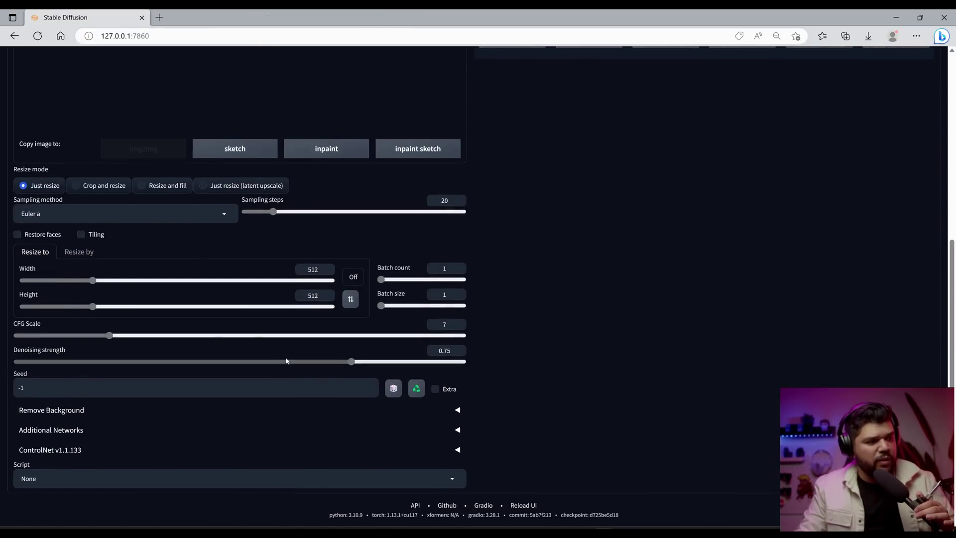
pyautogui.click(88, 451)
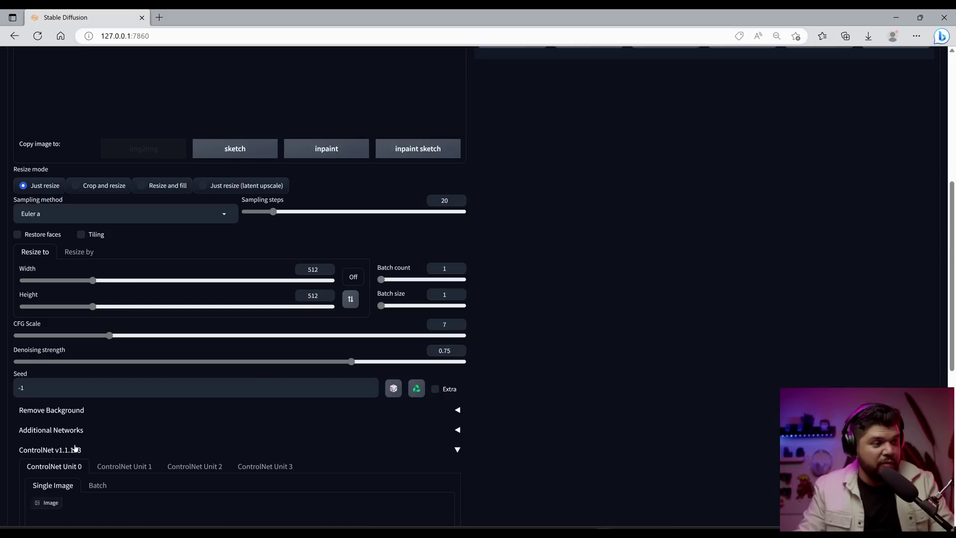
pyautogui.scroll(-4, 75, 348)
pyautogui.scroll(-3, 205, 324)
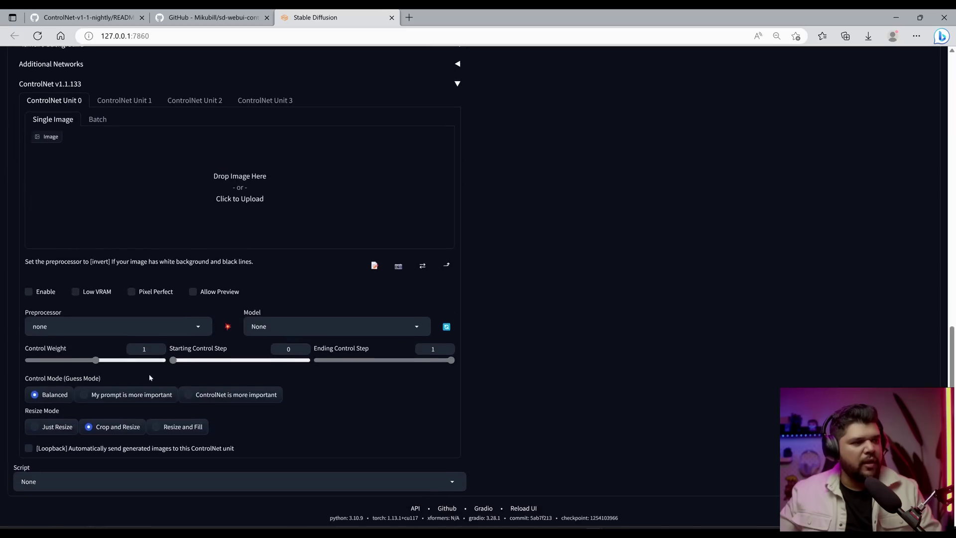
pyautogui.click(114, 324)
pyautogui.scroll(5, 140, 280)
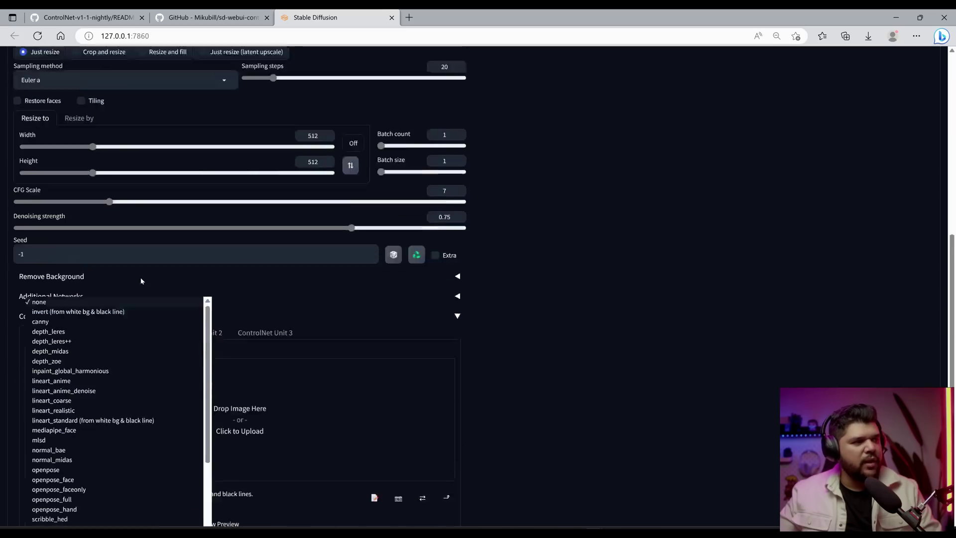
pyautogui.scroll(-3, 141, 280)
# - Confirm the ControlNet model list offers only None, then review the preprocessors again
pyautogui.click(336, 507)
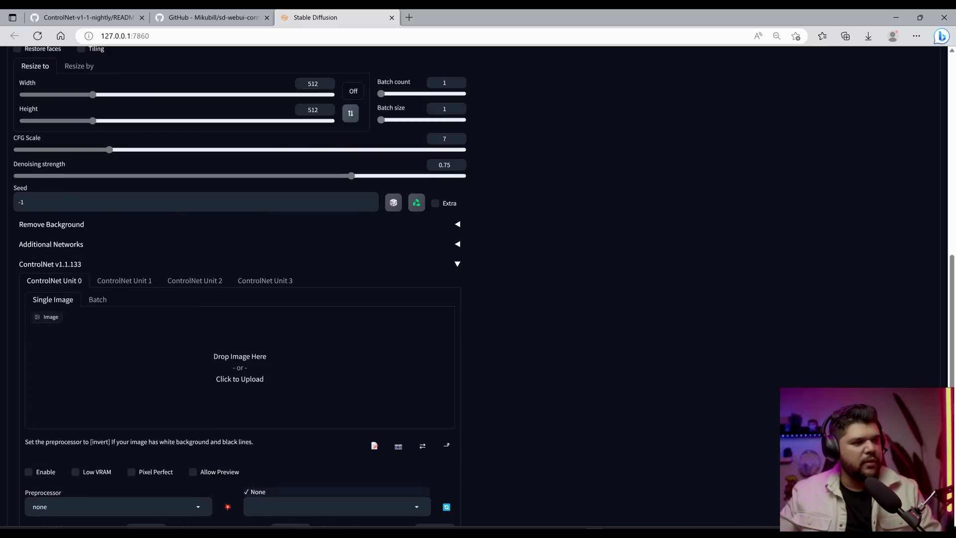
pyautogui.scroll(-4, 303, 500)
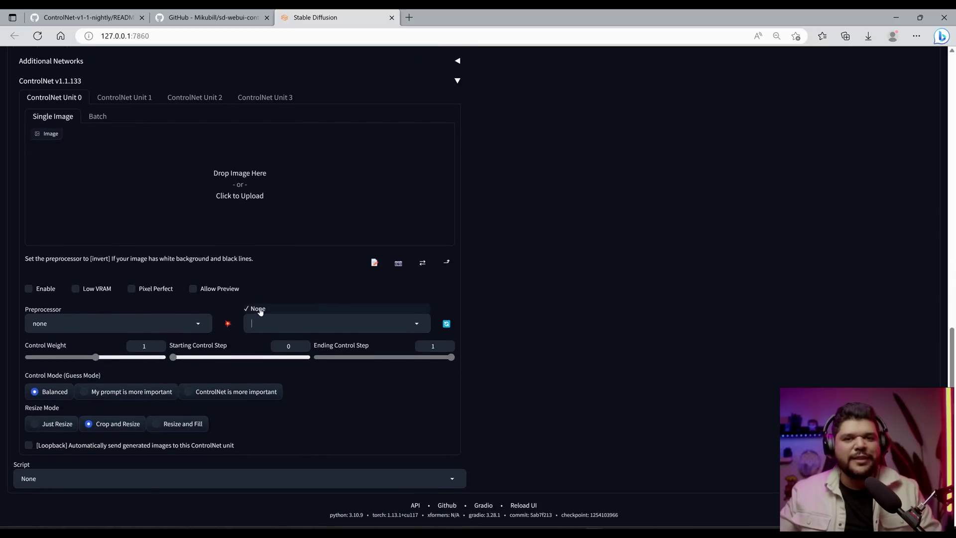
pyautogui.click(259, 309)
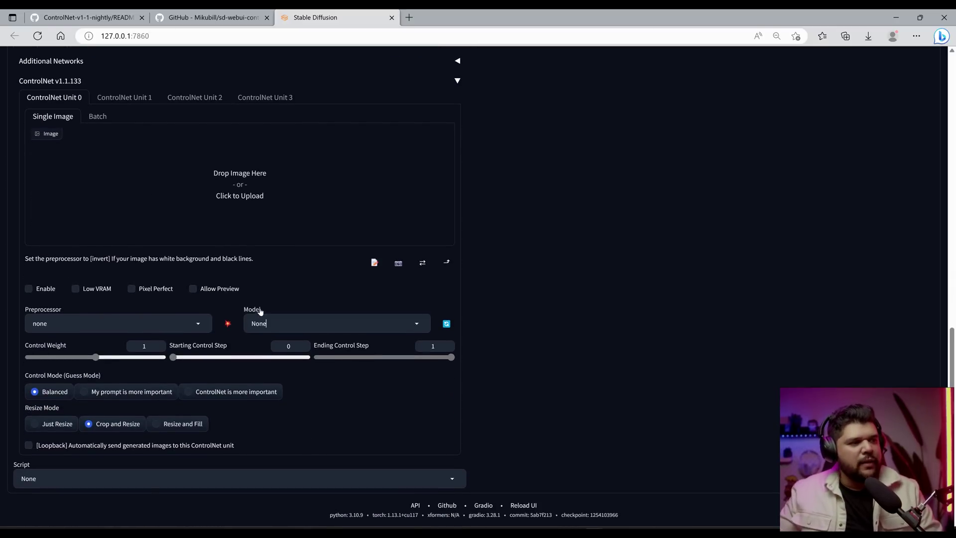
pyautogui.click(133, 324)
pyautogui.scroll(12, 133, 324)
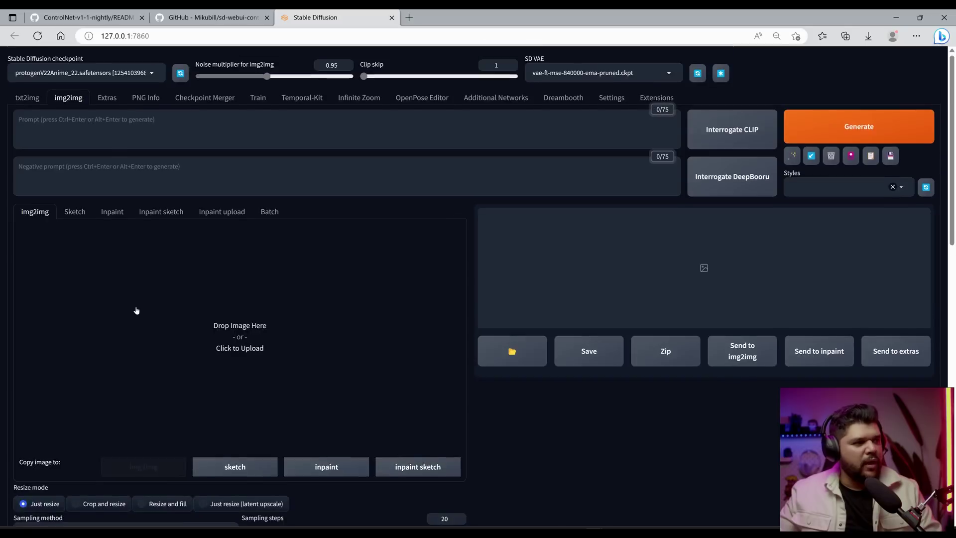
pyautogui.scroll(-11, 142, 305)
pyautogui.scroll(1, 146, 312)
# - Open the README's Hugging Face models link in a new tab
pyautogui.click(214, 17)
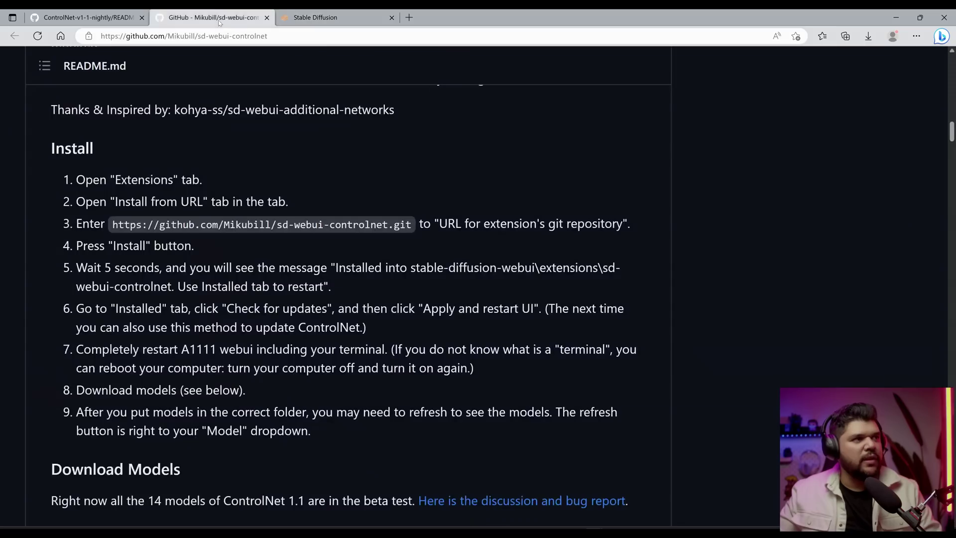
pyautogui.scroll(-5, 339, 391)
pyautogui.rightClick(339, 391)
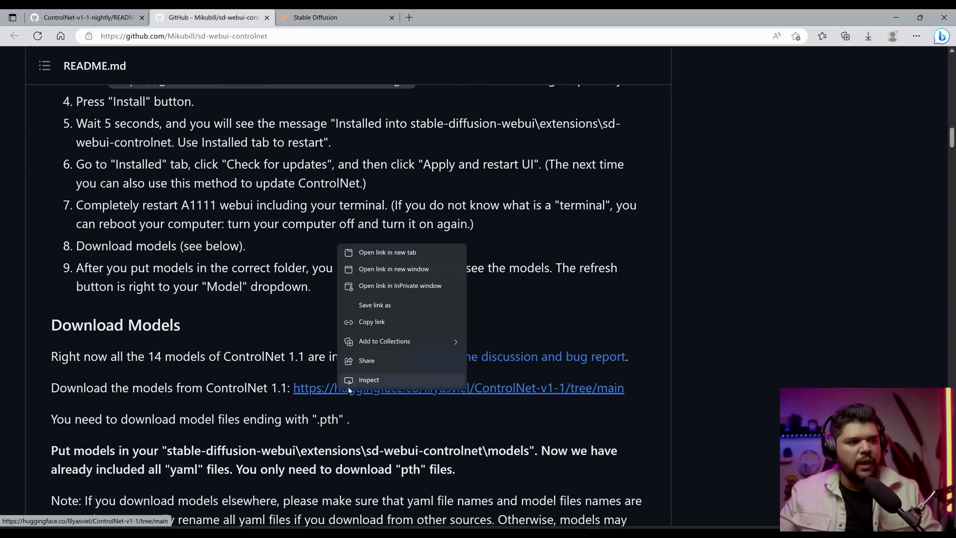
pyautogui.click(388, 254)
pyautogui.click(332, 15)
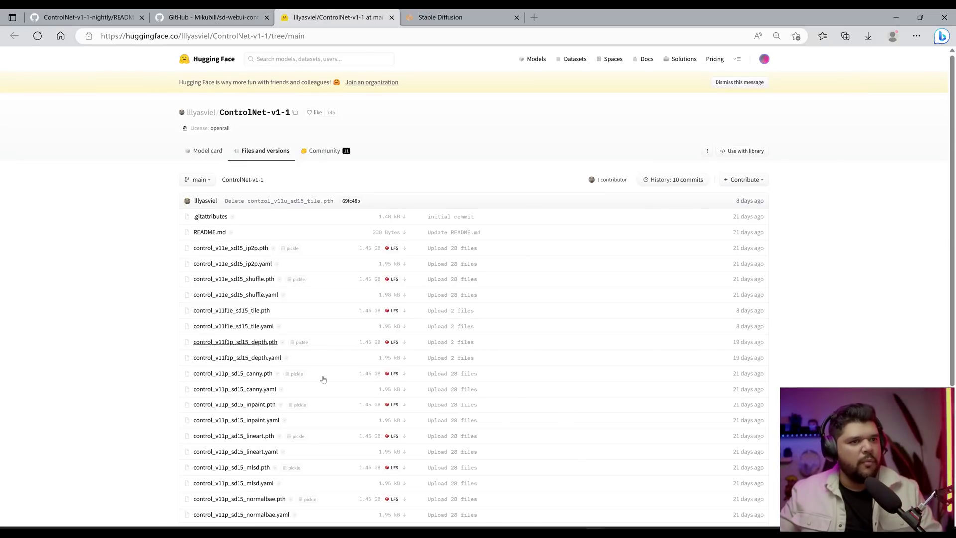
# - Browse the ControlNet-v1-1 .pth and .yaml file list, then bring up the stable-diffusion-webui folder
pyautogui.scroll(-4, 237, 414)
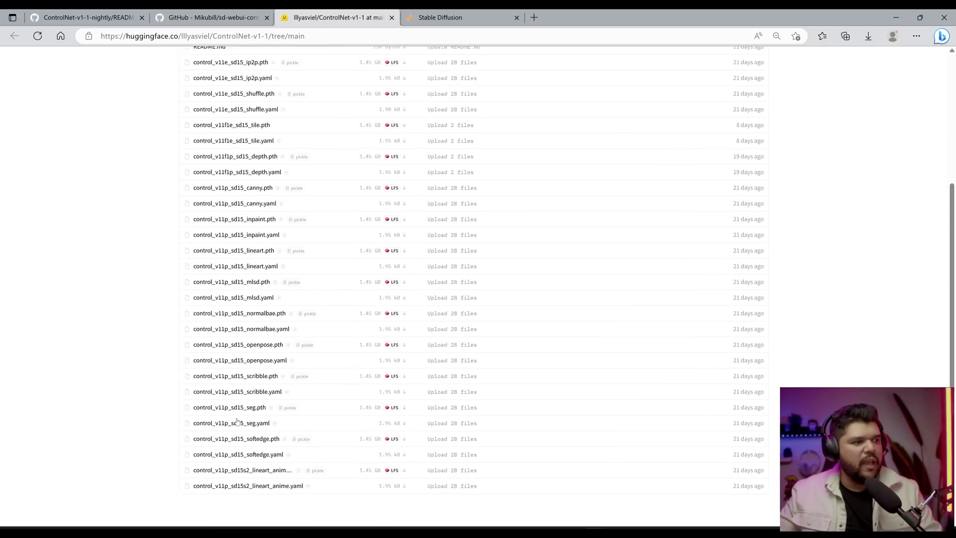
pyautogui.scroll(4, 258, 249)
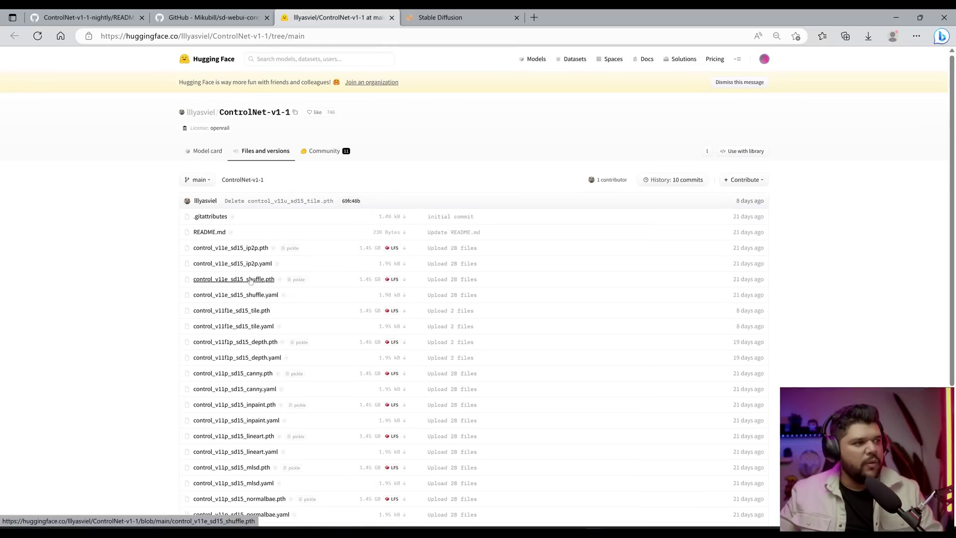
pyautogui.scroll(-2, 259, 279)
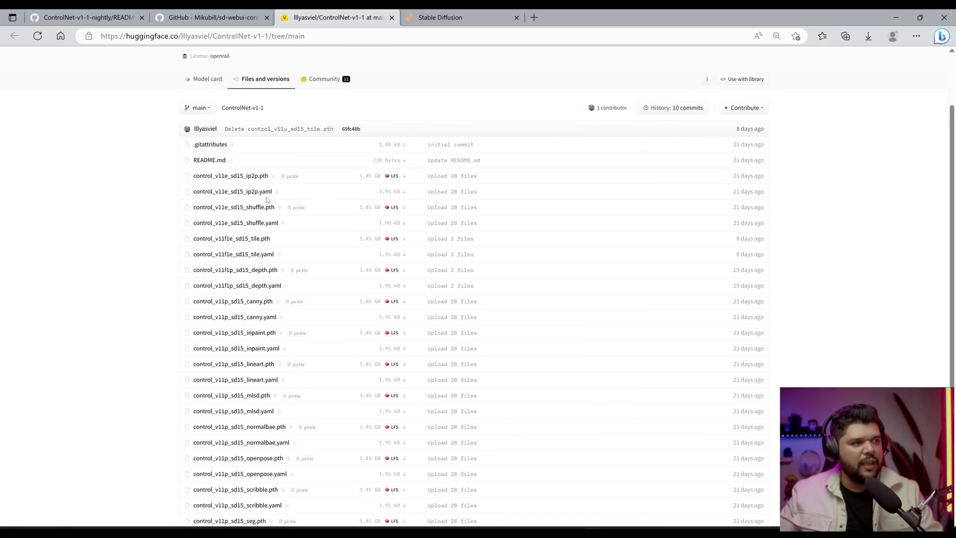
pyautogui.hotkey('alt', 'Tab')
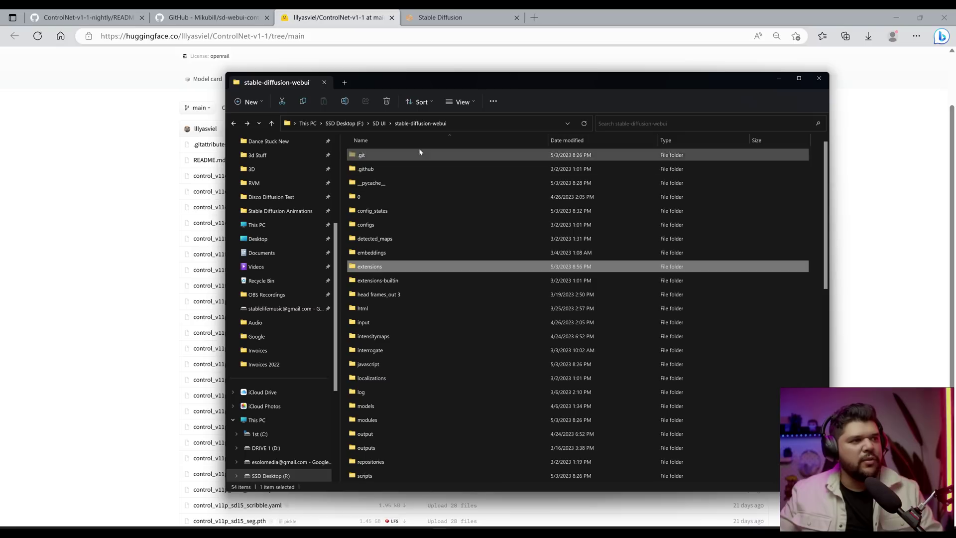
# - Navigate to extensions > sd-webui-controlnet > models and review its YAML config files
pyautogui.doubleClick(400, 268)
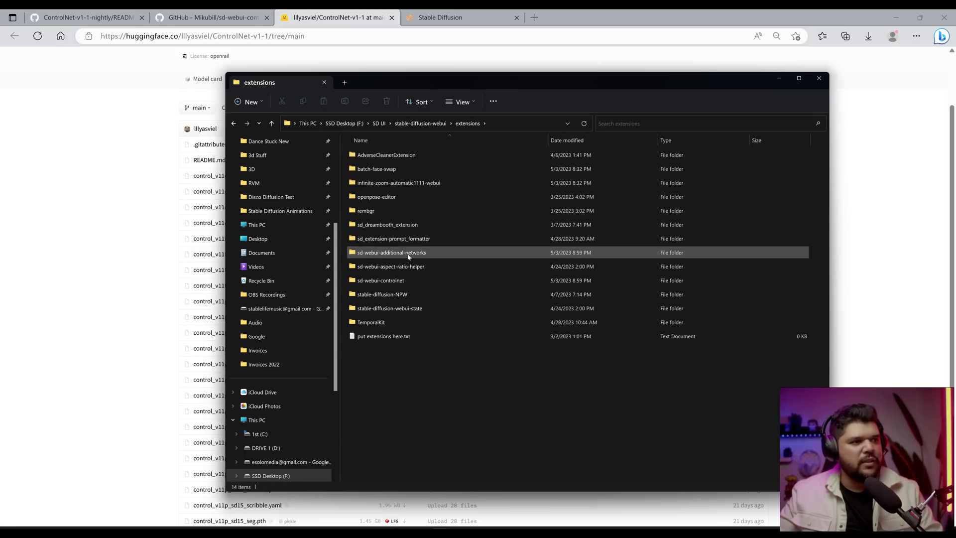
pyautogui.click(411, 281)
pyautogui.doubleClick(411, 281)
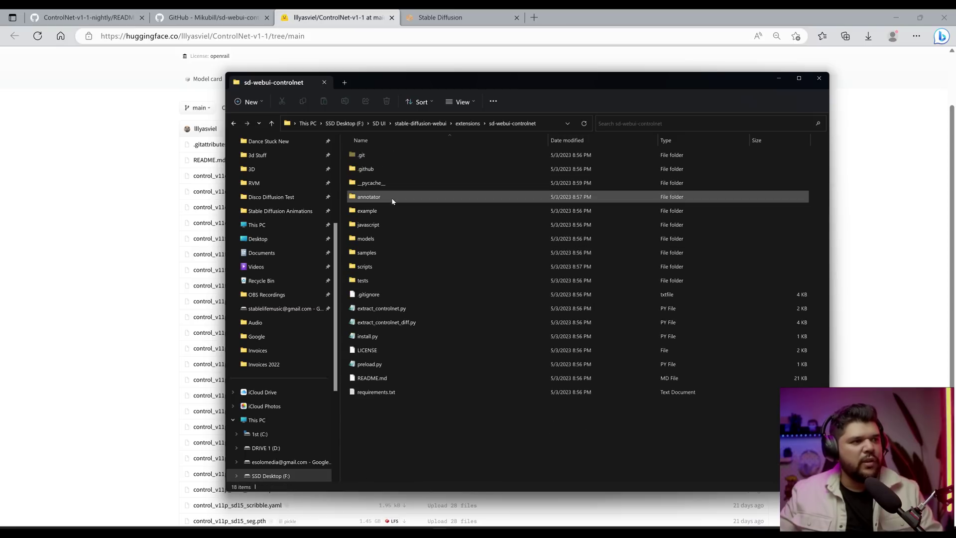
pyautogui.doubleClick(393, 237)
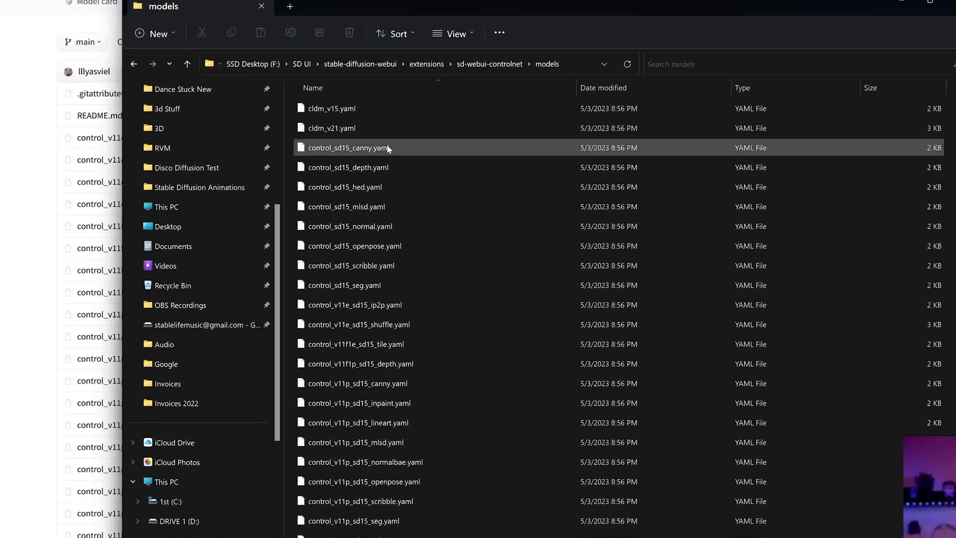
pyautogui.scroll(-5, 331, 327)
pyautogui.scroll(5, 354, 455)
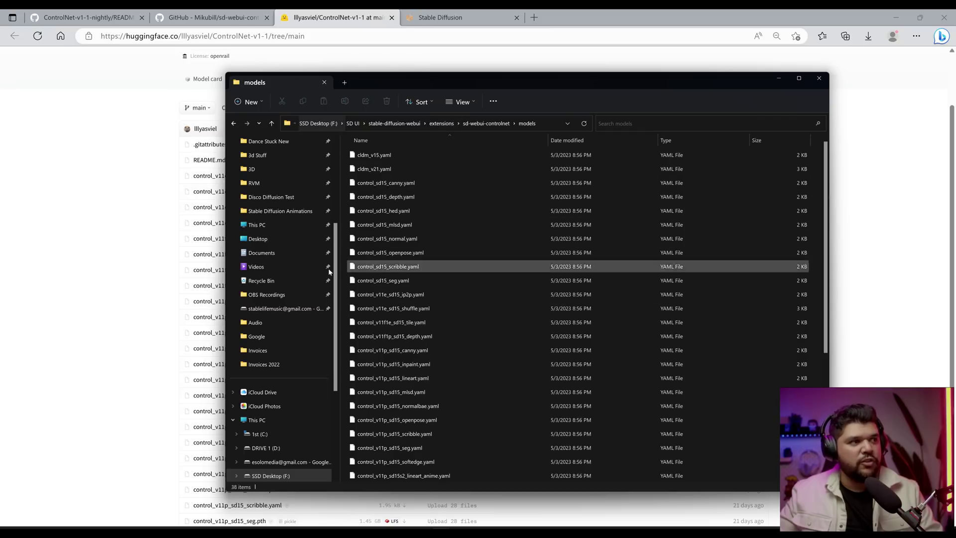
pyautogui.click(160, 257)
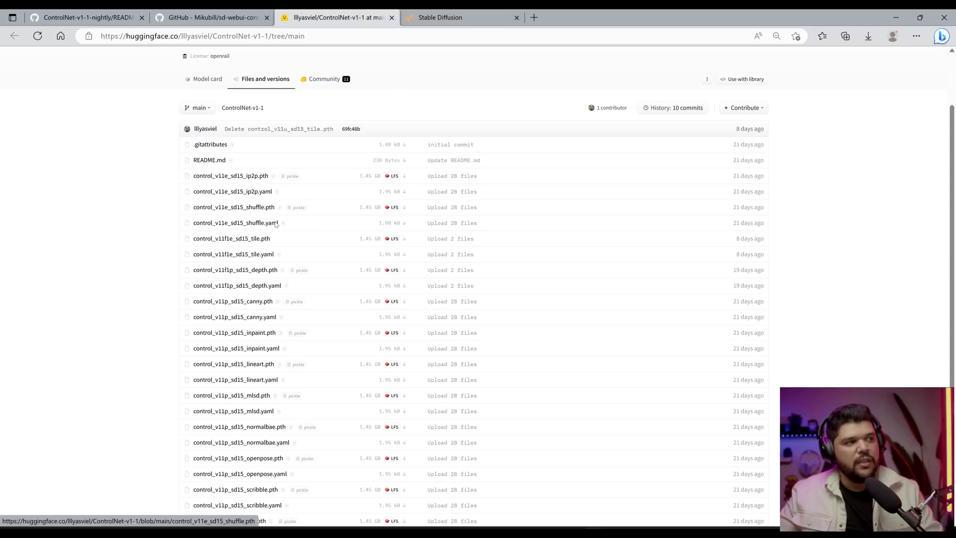
# - Download control_v11e_sd15_ip2p.pth, saving it into the ControlNet models folder
pyautogui.scroll(-2, 272, 343)
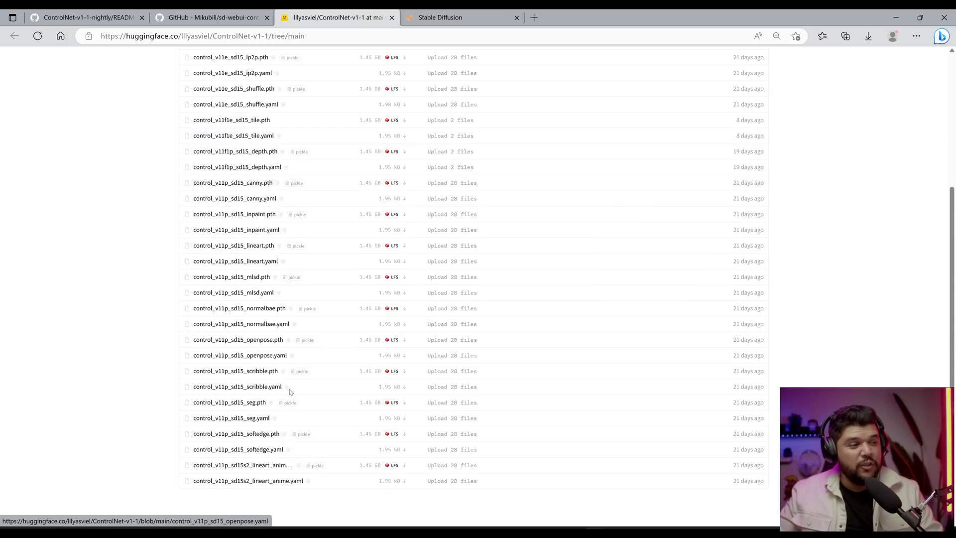
pyautogui.scroll(1, 269, 259)
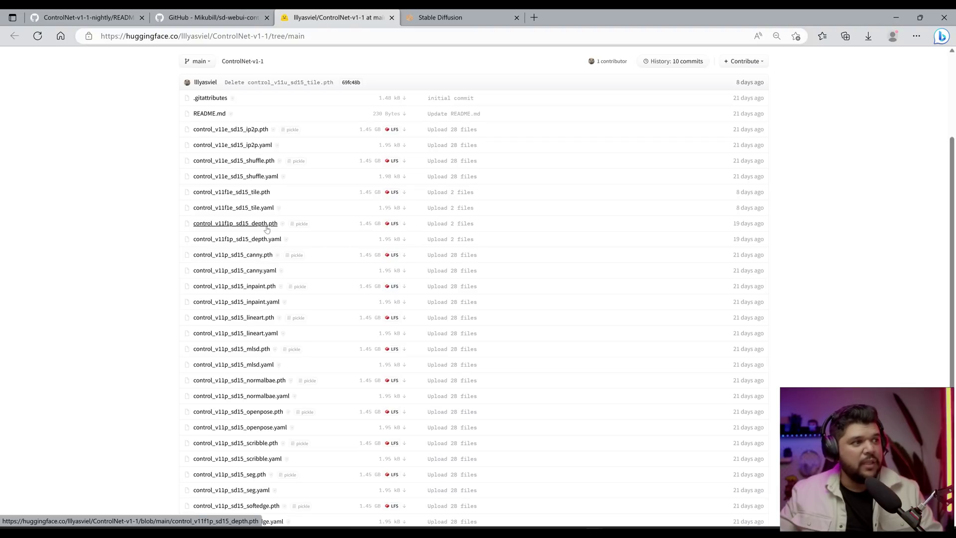
pyautogui.scroll(-1, 267, 229)
pyautogui.scroll(3, 269, 312)
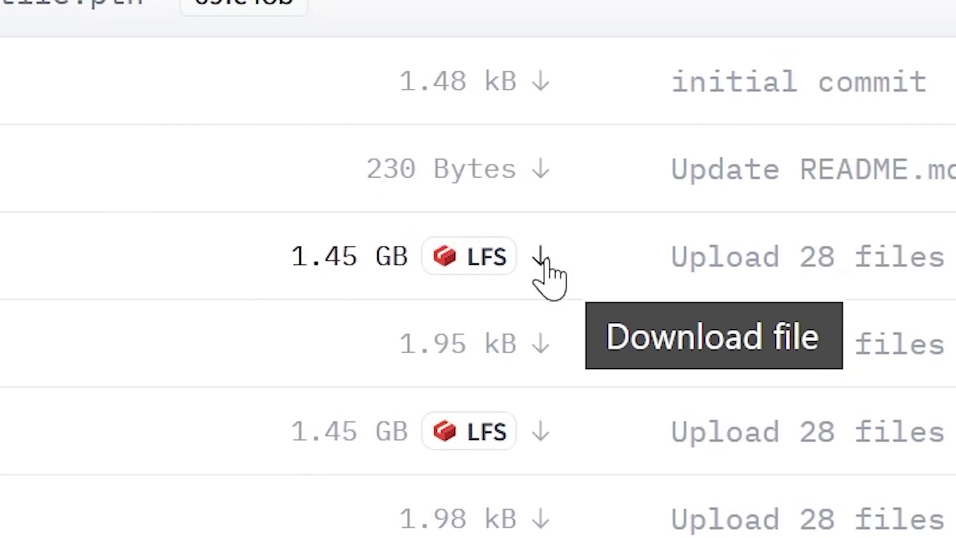
pyautogui.click(544, 260)
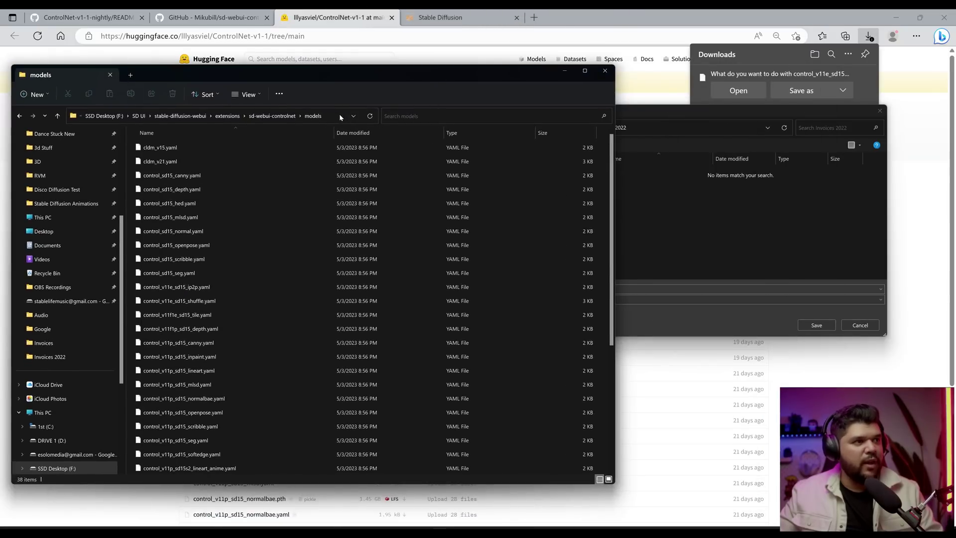
pyautogui.click(339, 113)
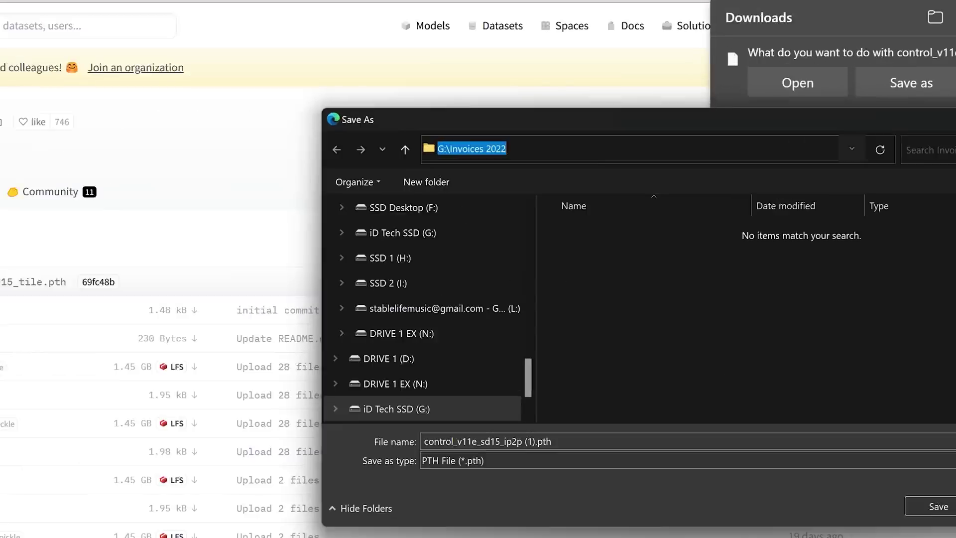
pyautogui.write('F:\\SD UI\\stable-diffusion-webui\\extensions\\sd-webui-controlnet\\models')
pyautogui.press('Return')
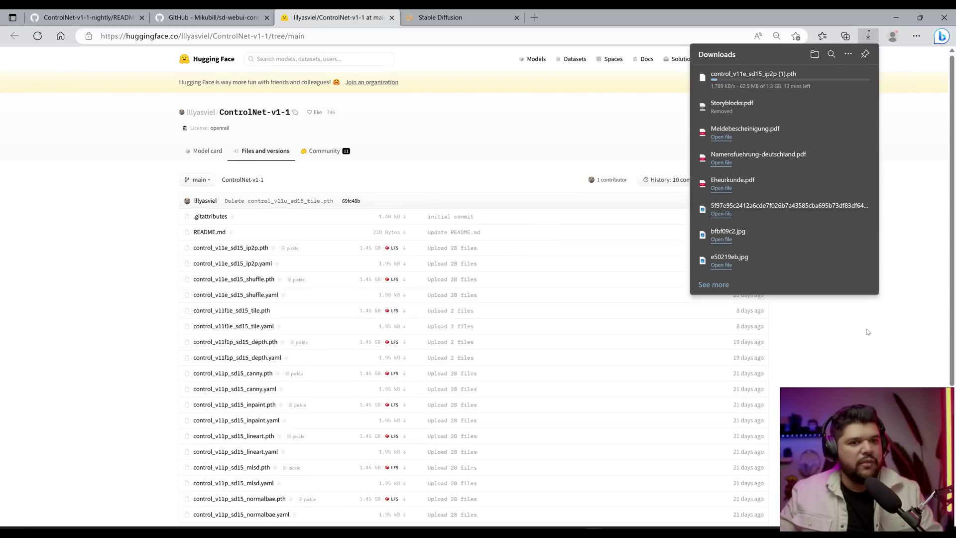
# - Download control_v11e_sd15_shuffle.pth and the remaining .pth models
pyautogui.click(866, 331)
pyautogui.click(405, 282)
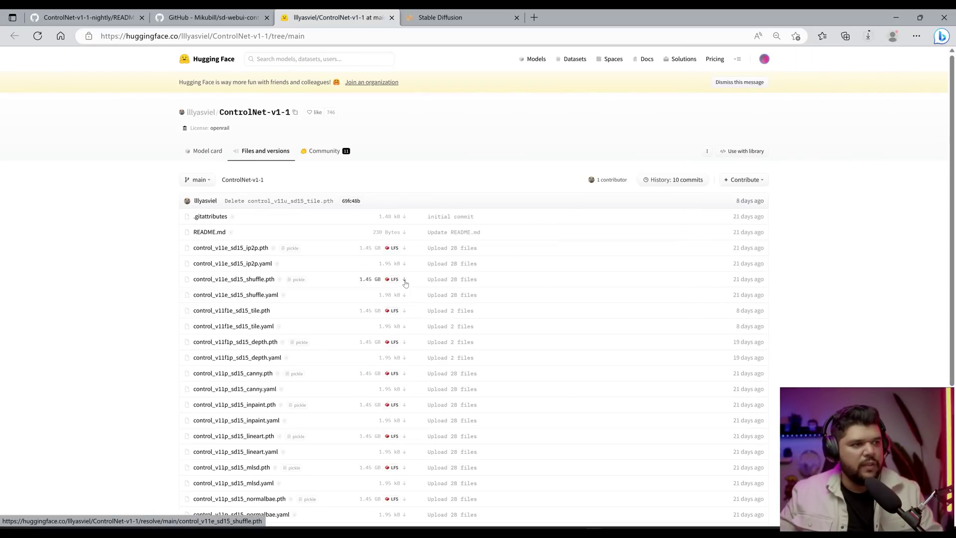
pyautogui.scroll(-4, 405, 283)
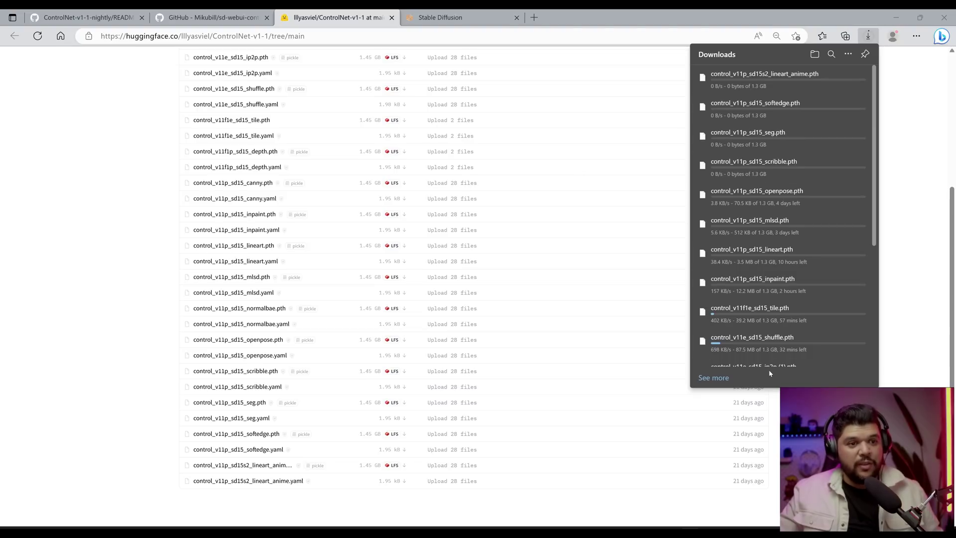
pyautogui.scroll(2, 777, 318)
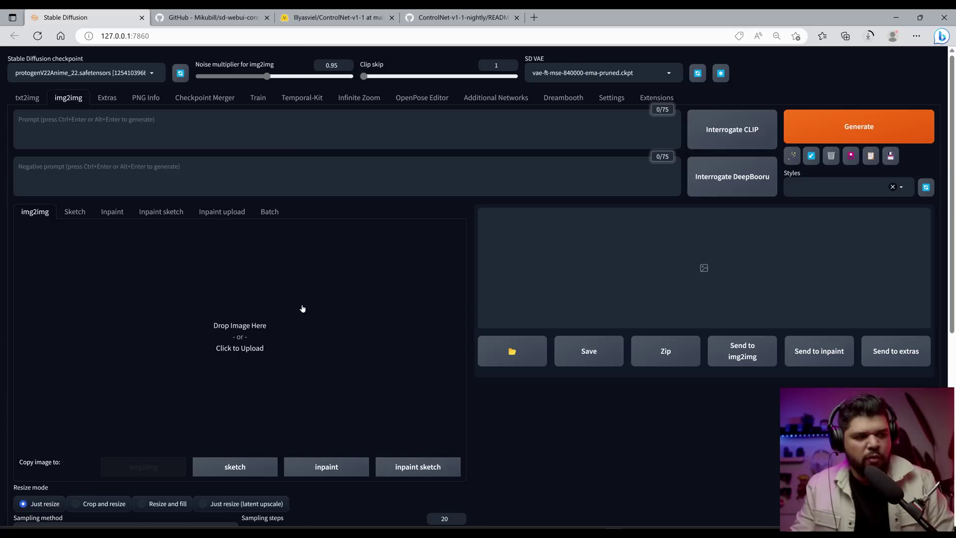
# - Expand ControlNet and set Unit 0 to the canny preprocessor with control_v11p_sd15_canny [d14c016b]
pyautogui.scroll(-6, 342, 321)
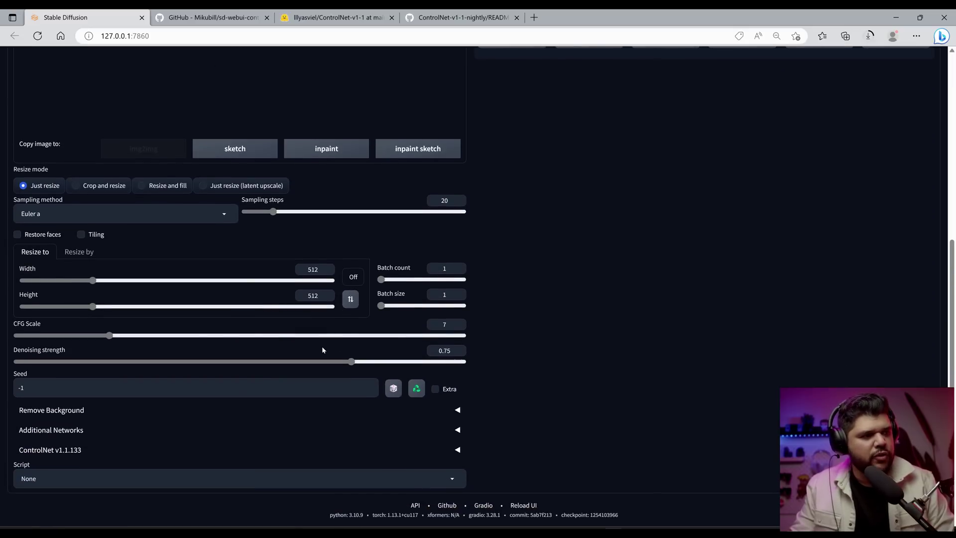
pyautogui.scroll(6, 324, 353)
pyautogui.scroll(-6, 324, 353)
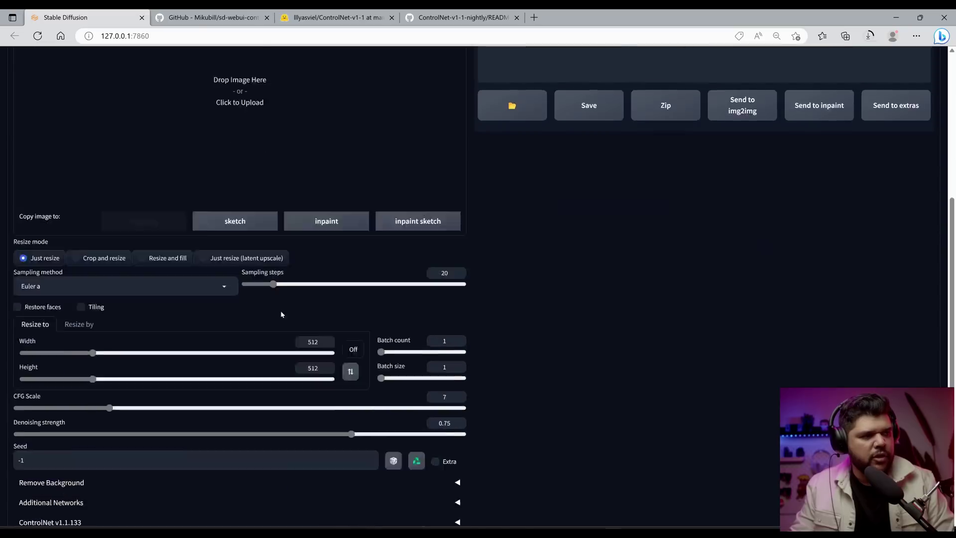
pyautogui.click(79, 450)
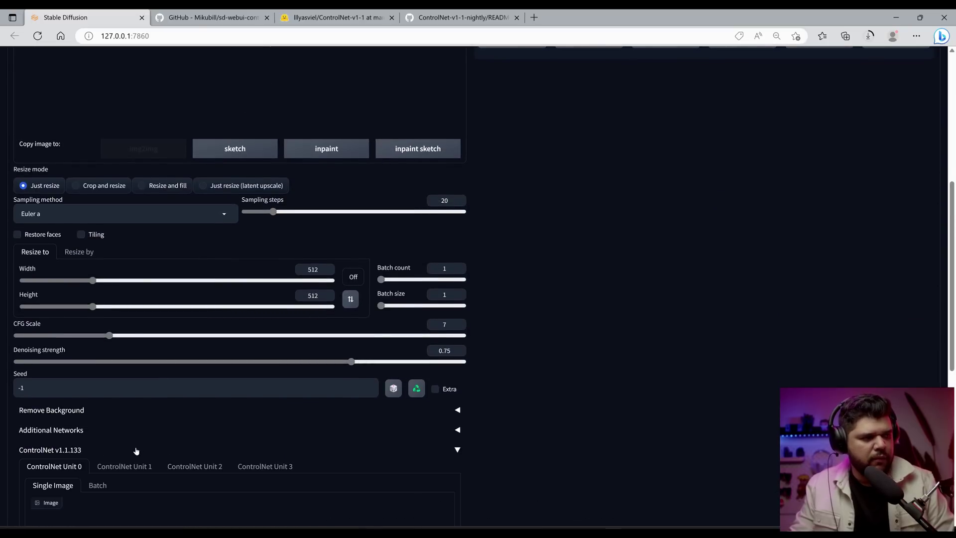
pyautogui.scroll(-7, 312, 359)
pyautogui.scroll(2, 308, 363)
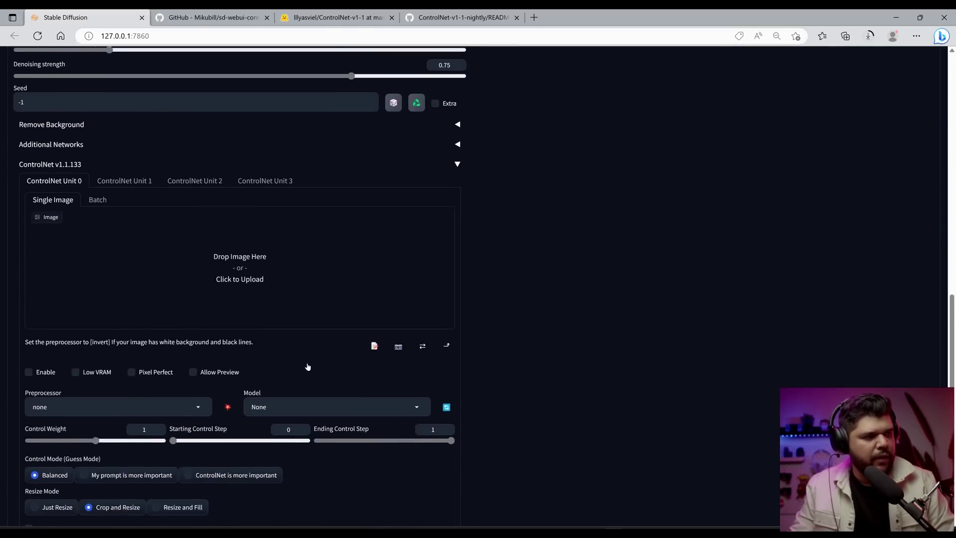
pyautogui.click(93, 401)
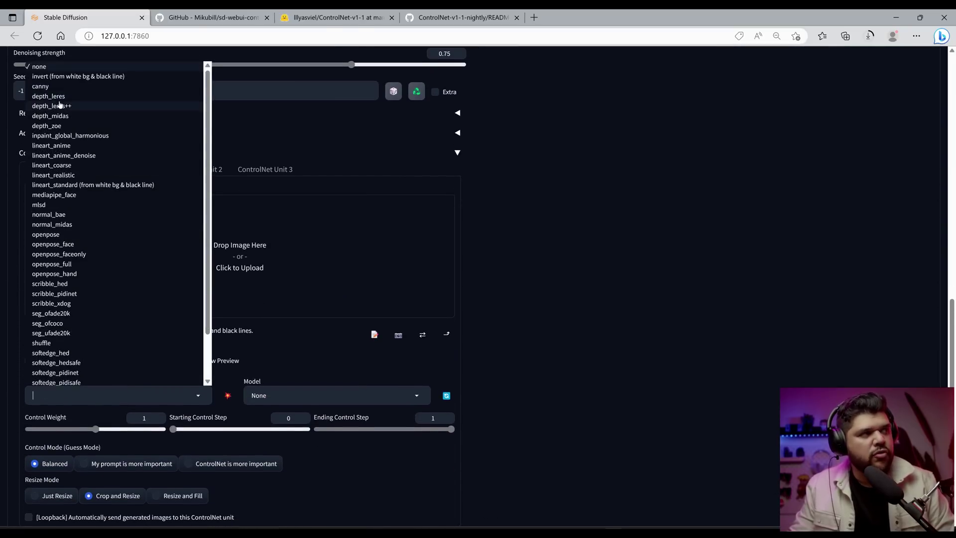
pyautogui.click(40, 86)
pyautogui.click(334, 395)
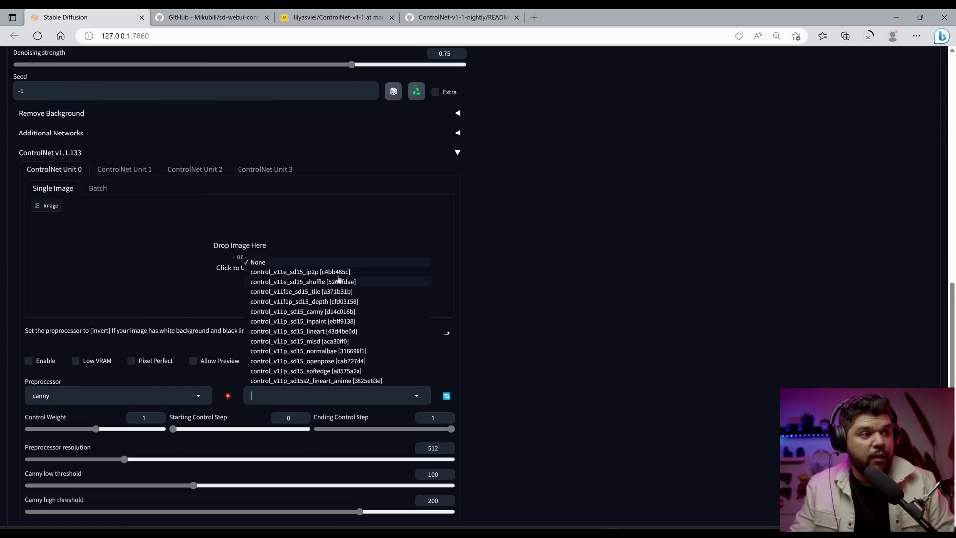
pyautogui.scroll(-3, 338, 281)
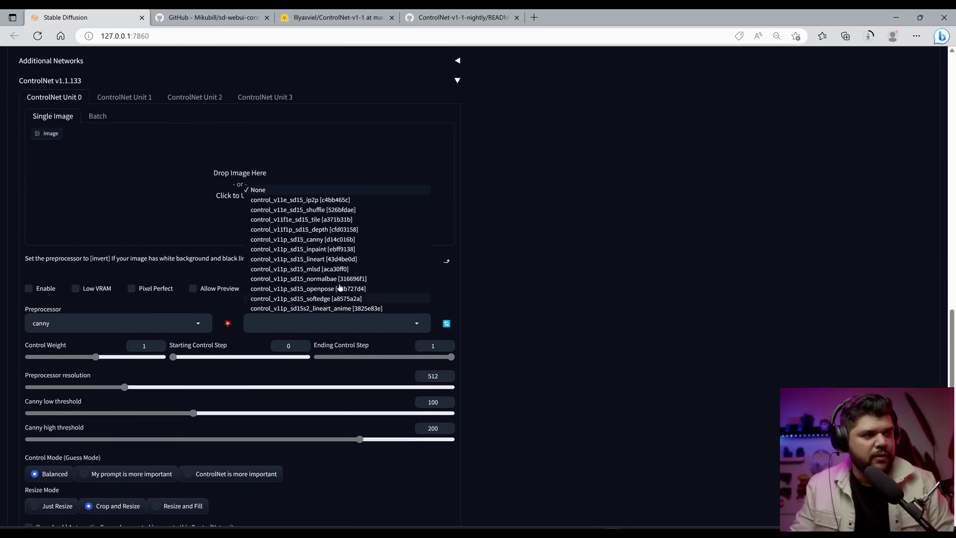
pyautogui.click(333, 240)
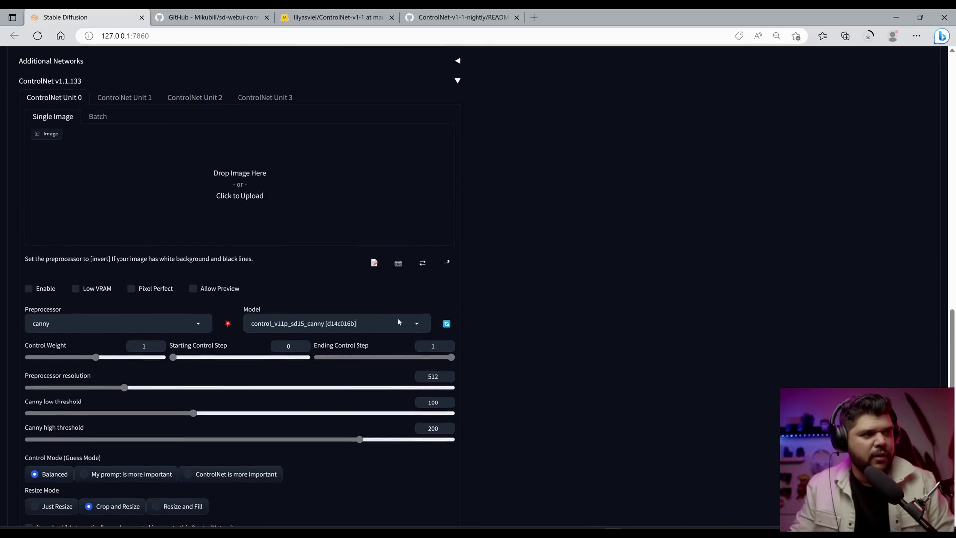
pyautogui.scroll(6, 414, 393)
pyautogui.scroll(-6, 536, 378)
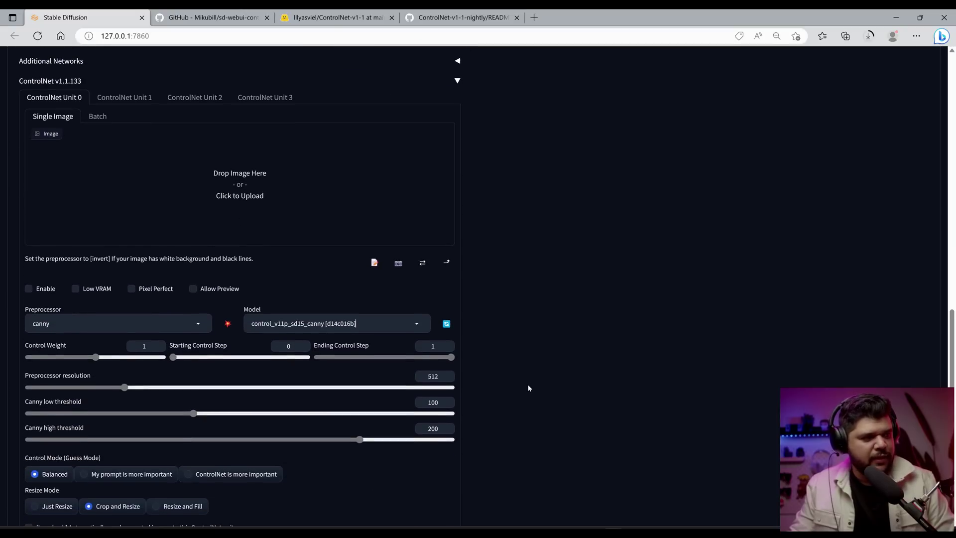
pyautogui.scroll(-2, 374, 414)
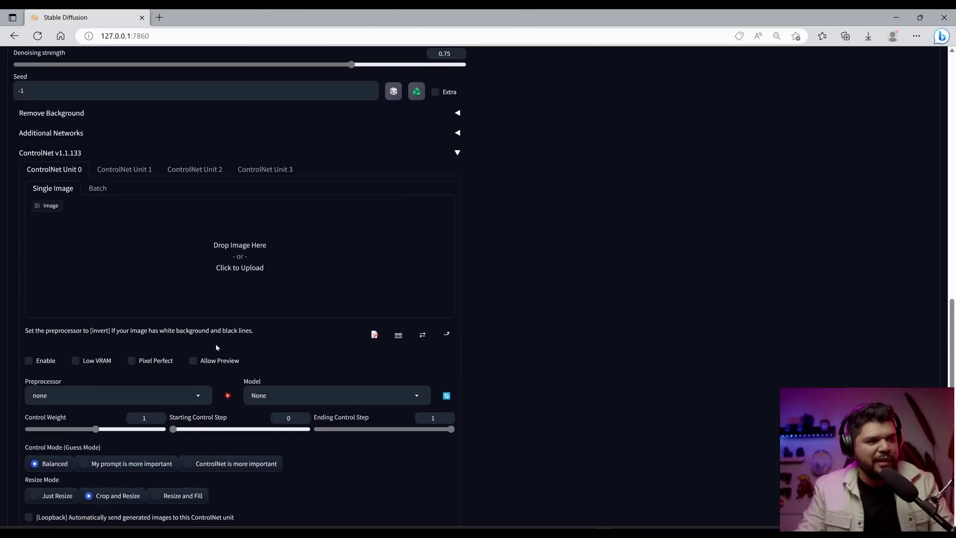
pyautogui.scroll(-3, 210, 339)
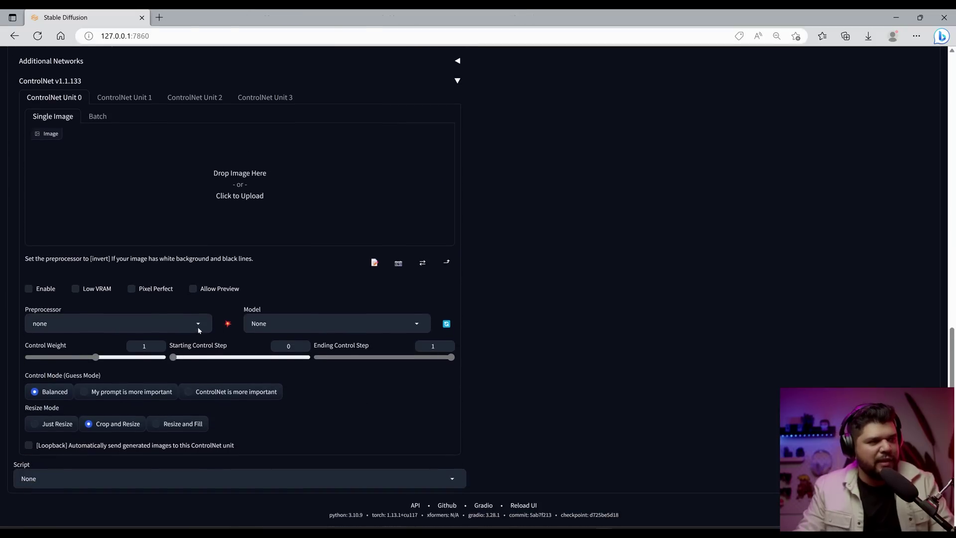
pyautogui.click(198, 324)
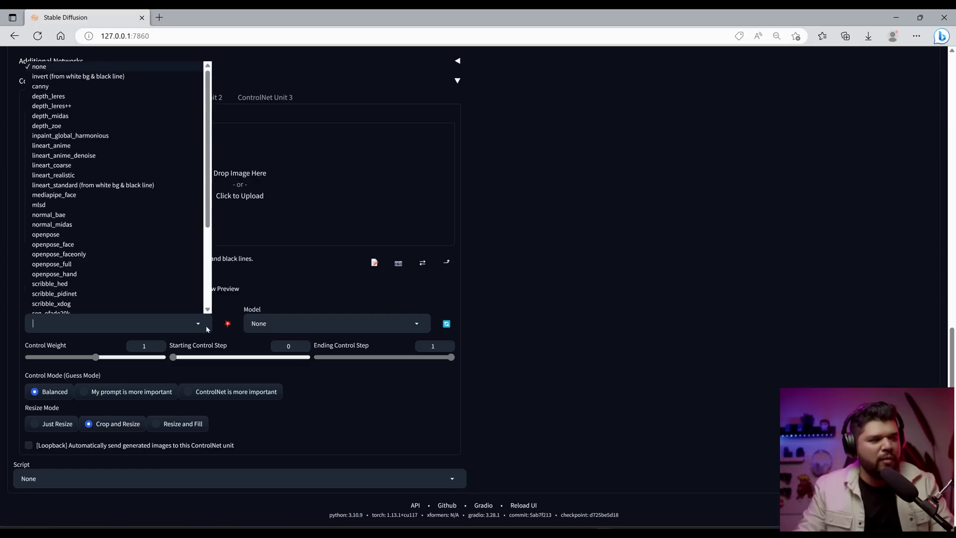
pyautogui.click(658, 366)
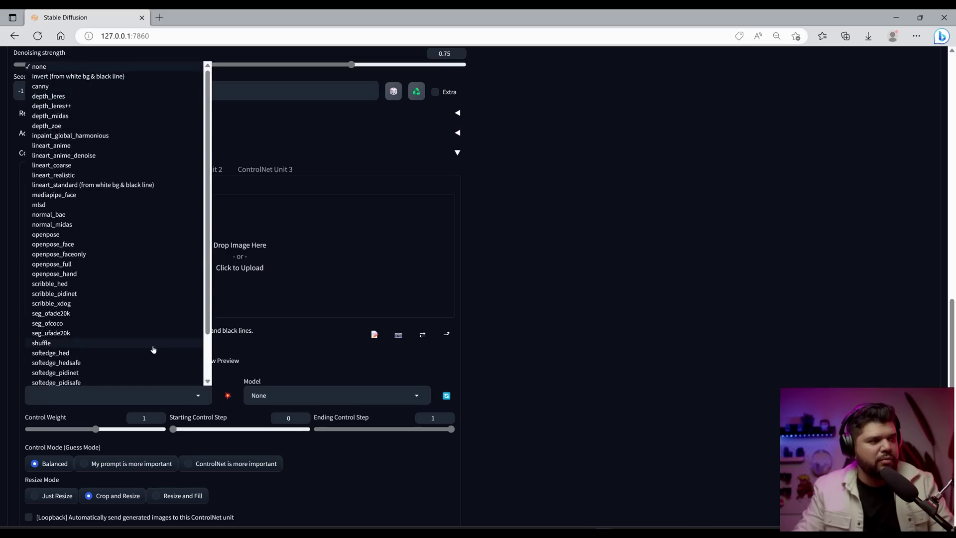
pyautogui.scroll(-1, 150, 358)
pyautogui.scroll(2, 150, 358)
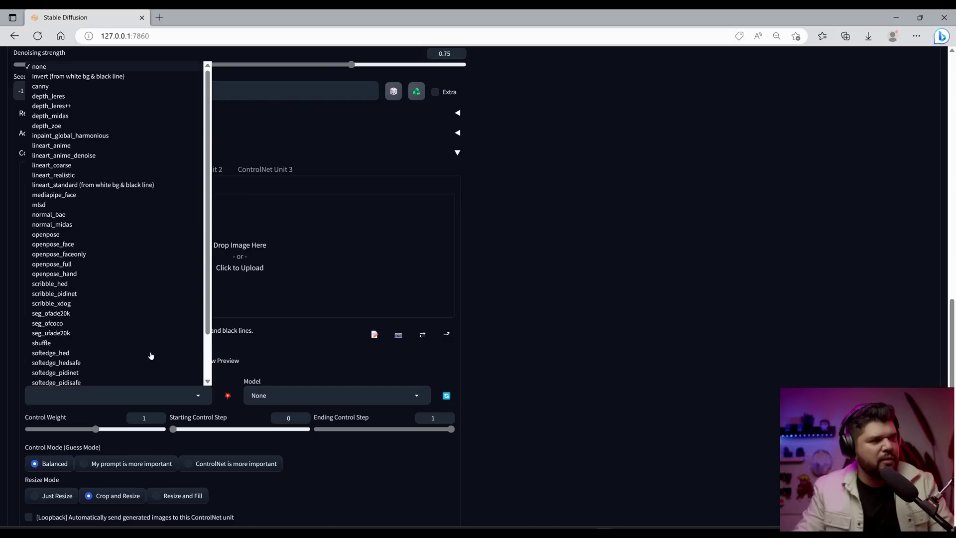
pyautogui.click(338, 399)
pyautogui.scroll(-2, 337, 348)
pyautogui.click(200, 410)
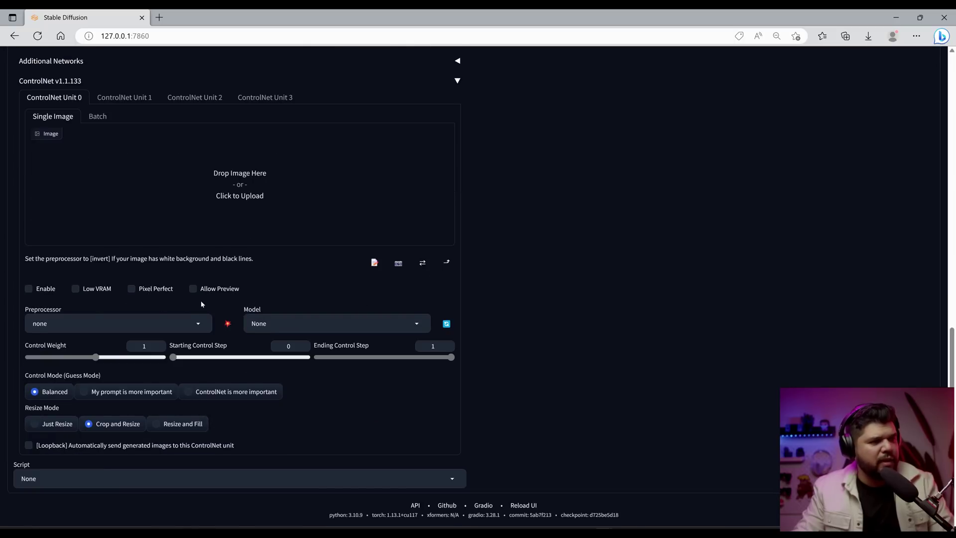
pyautogui.scroll(4, 227, 313)
pyautogui.scroll(-4, 234, 349)
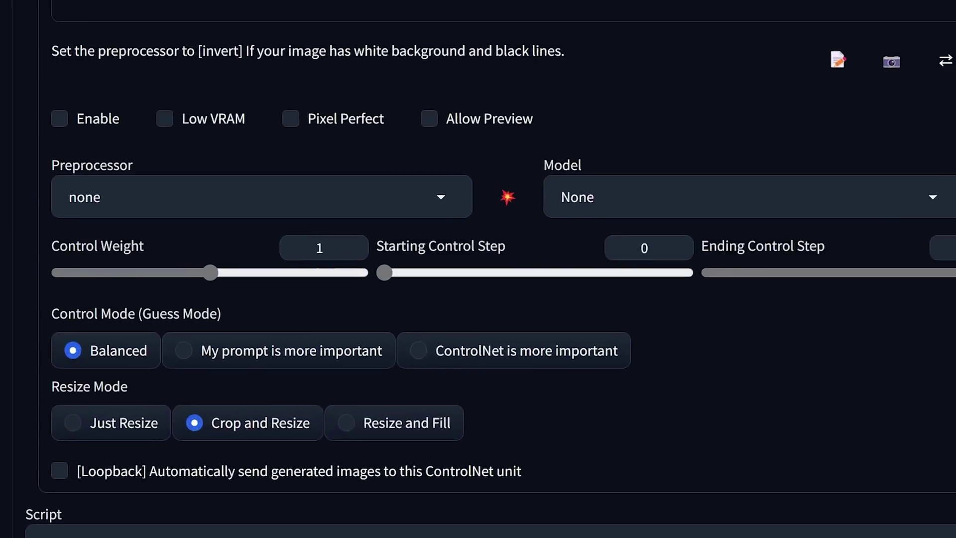
# - Read the README's Control Mode table comparing Balanced, prompt-first and ControlNet-first results
pyautogui.moveTo(29, 375); pyautogui.dragTo(115, 376)
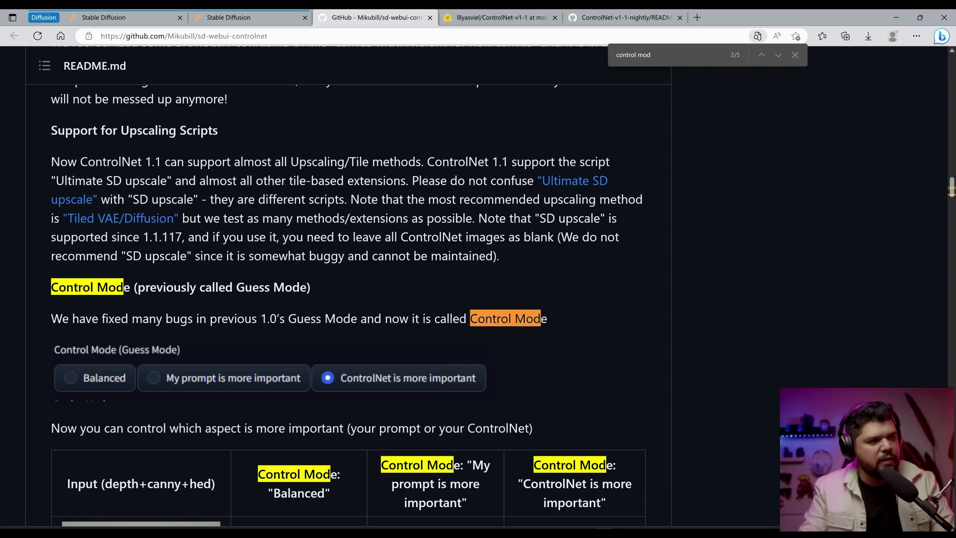
pyautogui.scroll(-1, 221, 294)
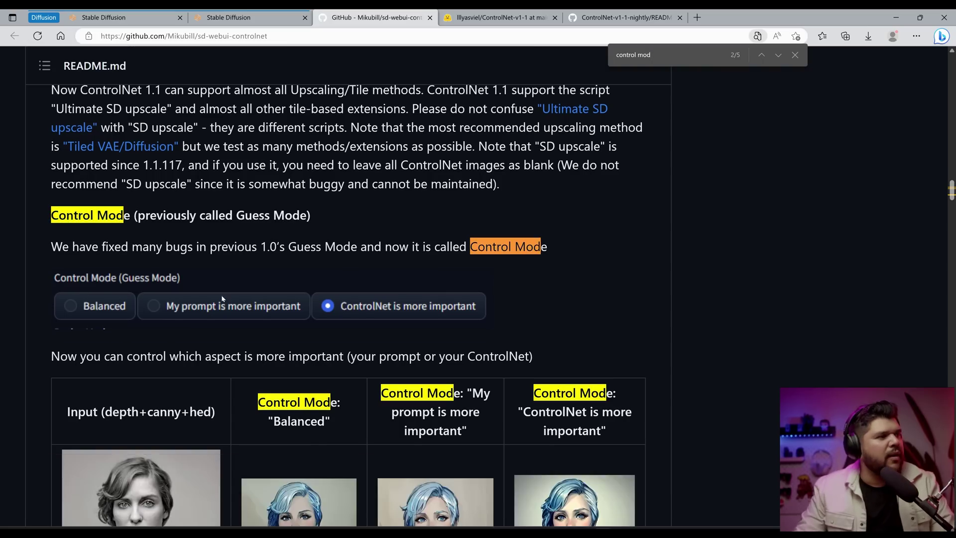
pyautogui.scroll(-1, 221, 295)
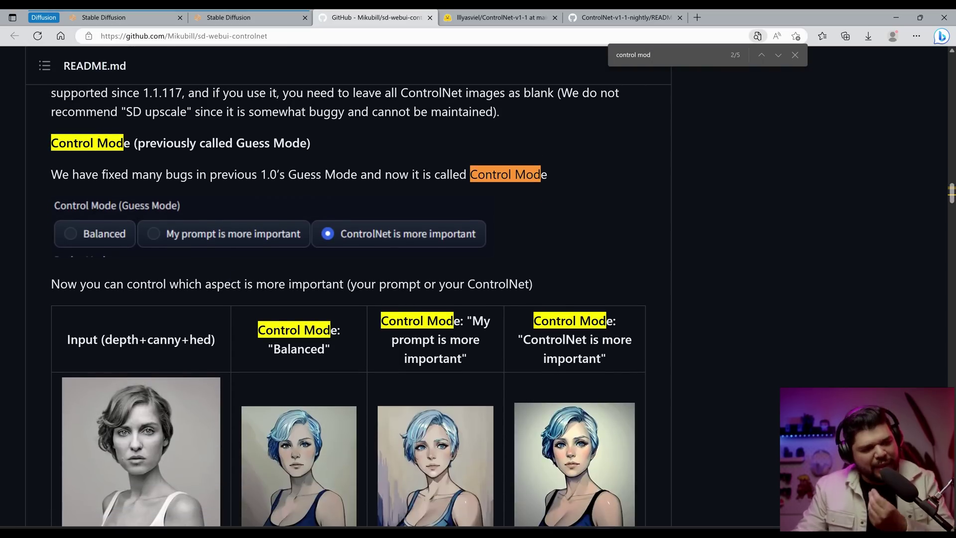
pyautogui.scroll(1, 89, 258)
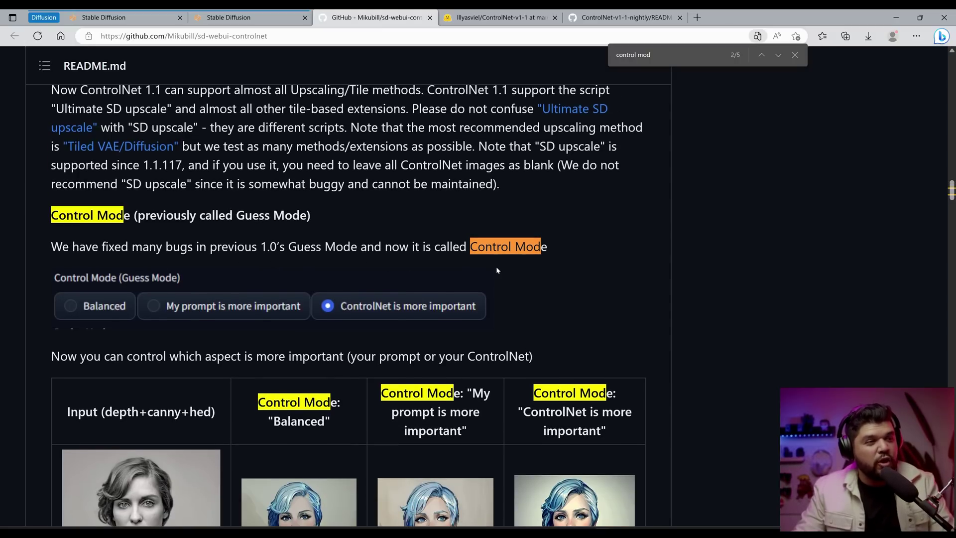
pyautogui.scroll(-2, 507, 267)
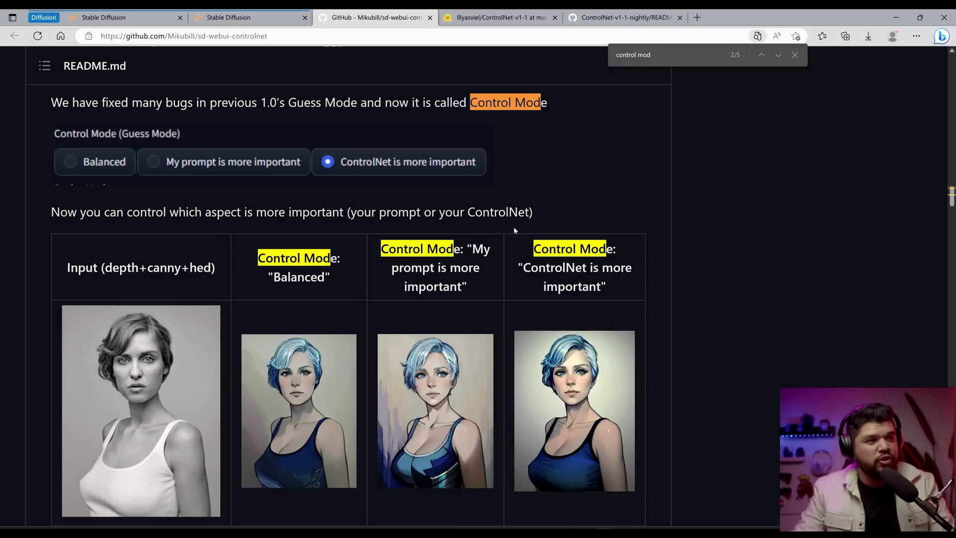
pyautogui.scroll(-1, 148, 298)
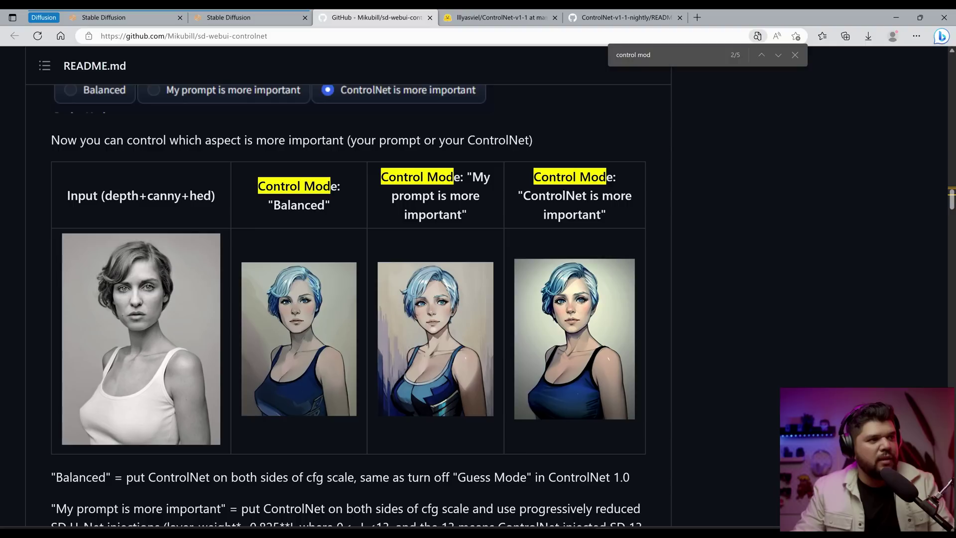
pyautogui.scroll(4, 127, 333)
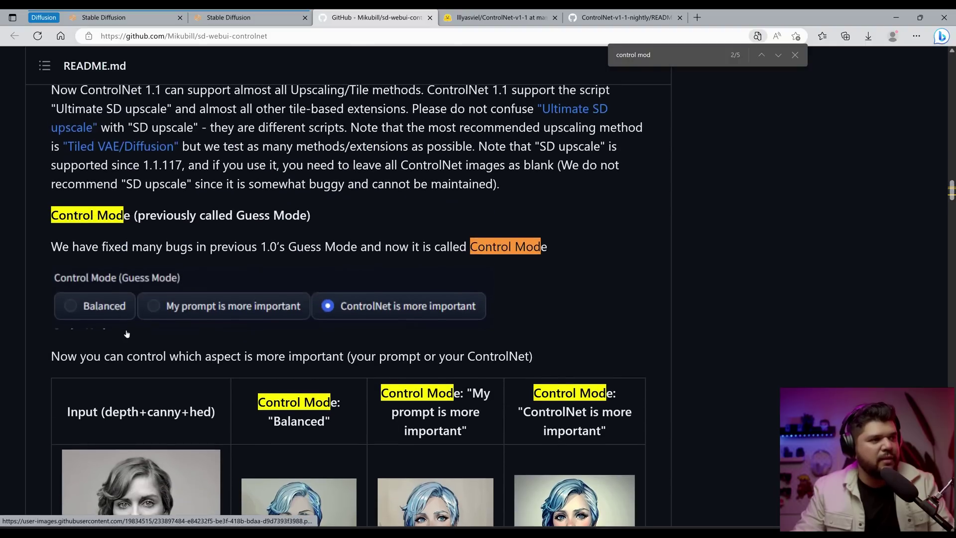
pyautogui.scroll(-4, 127, 334)
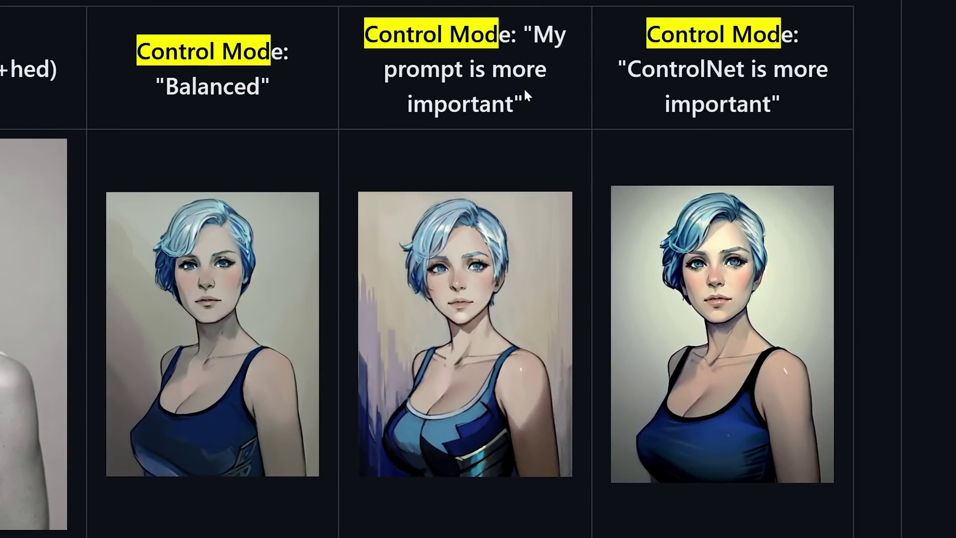
pyautogui.scroll(-1, 524, 88)
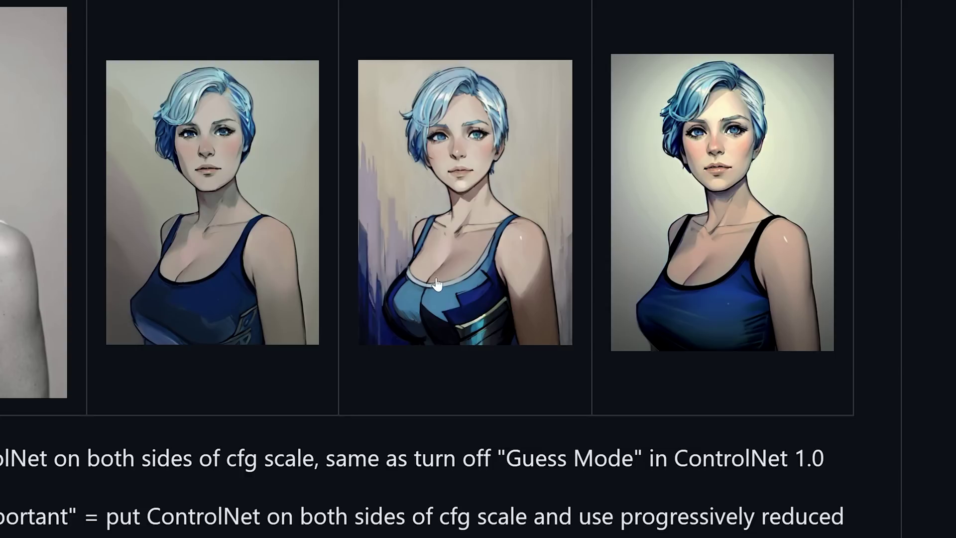
pyautogui.scroll(1, 476, 136)
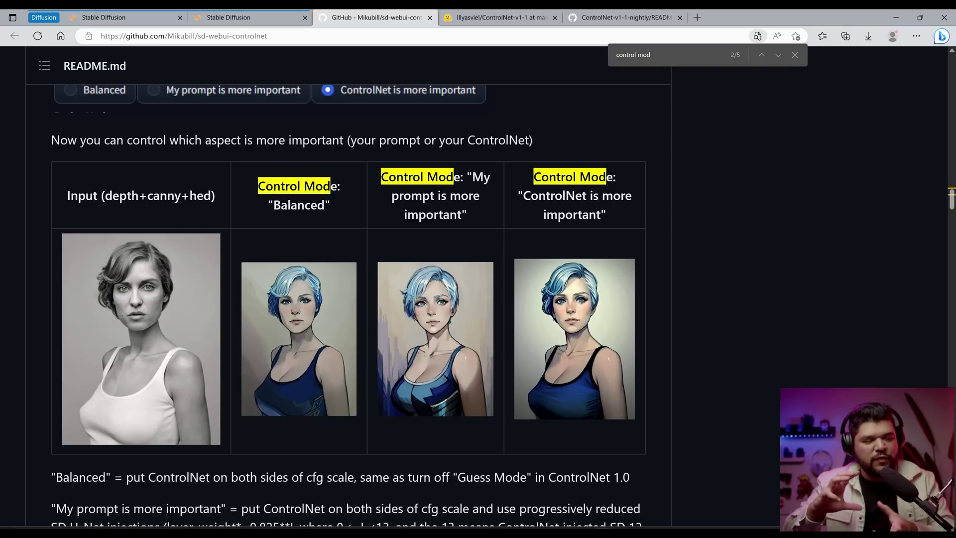
pyautogui.scroll(3, 525, 292)
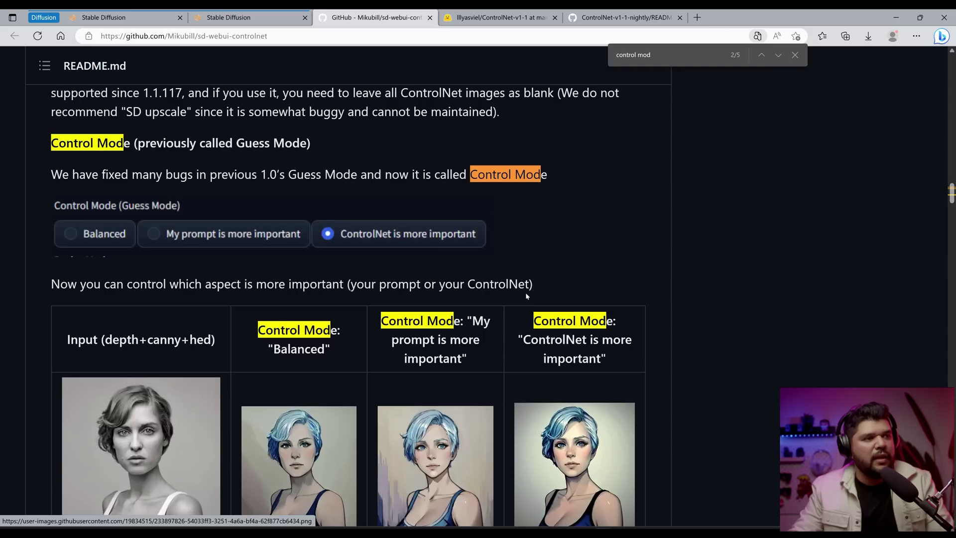
pyautogui.click(238, 18)
# - Search the ControlNet README for 'pixel perf' to reach the Pixel Perfect Mode section
pyautogui.hotkey('ctrl', 'shift', 'Tab')
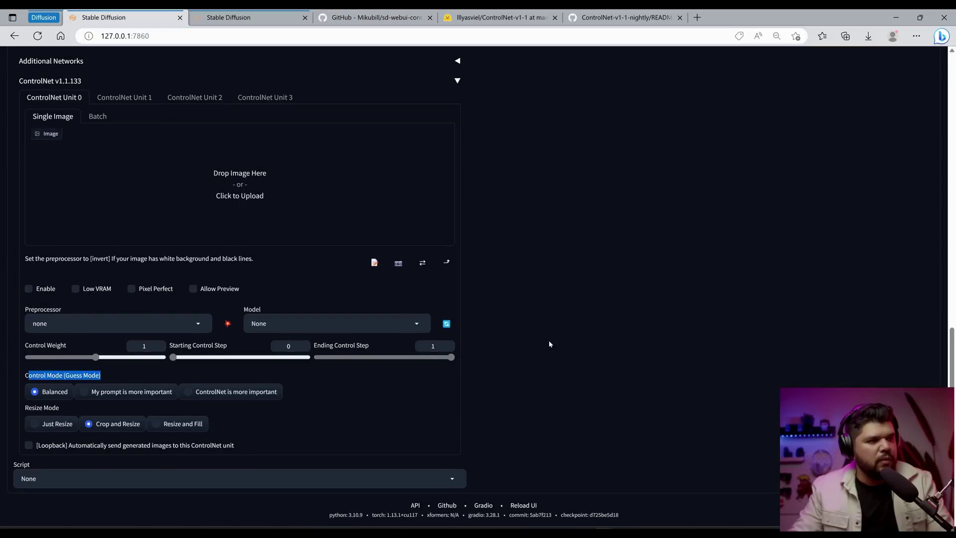
pyautogui.hotkey('ctrl', 'Tab')
pyautogui.hotkey('ctrl', 'Tab')
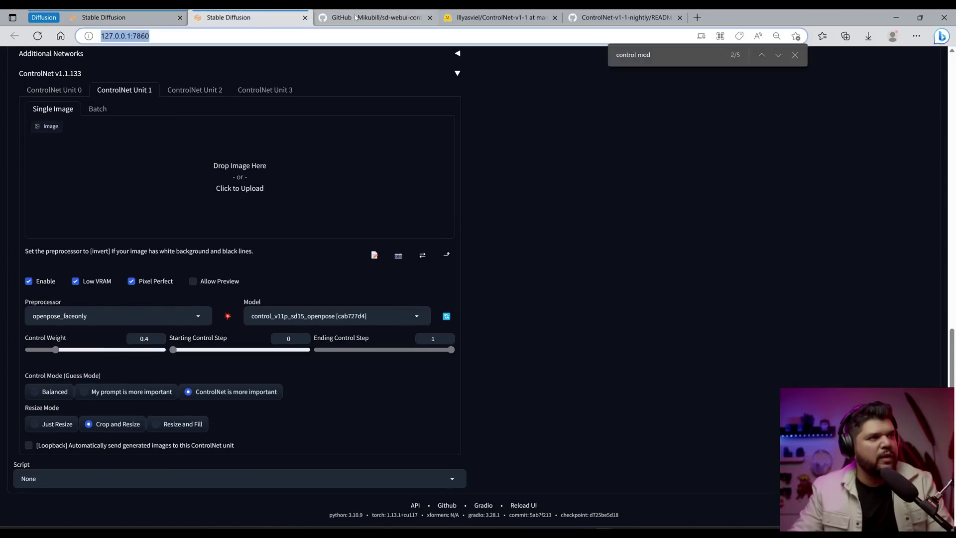
pyautogui.write('ixel perf')
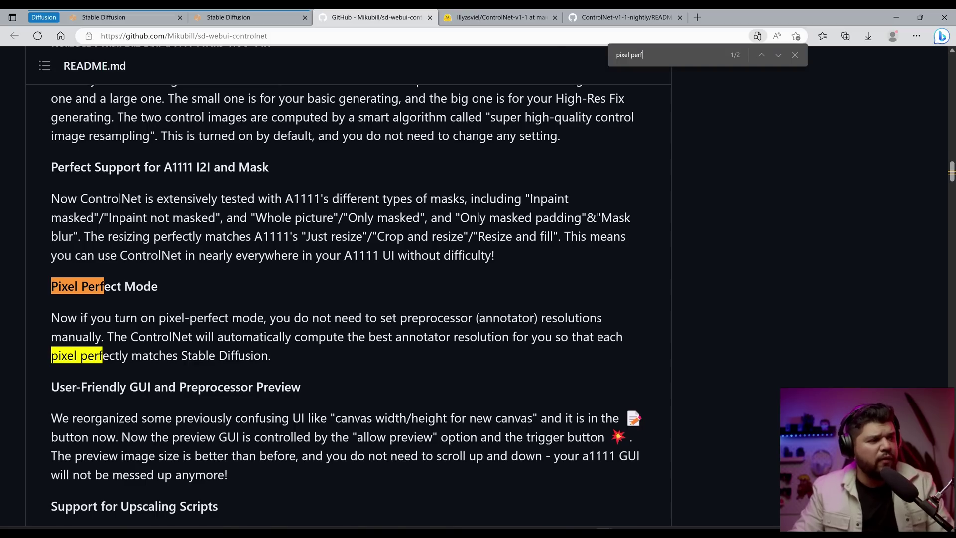
pyautogui.scroll(-1, 349, 299)
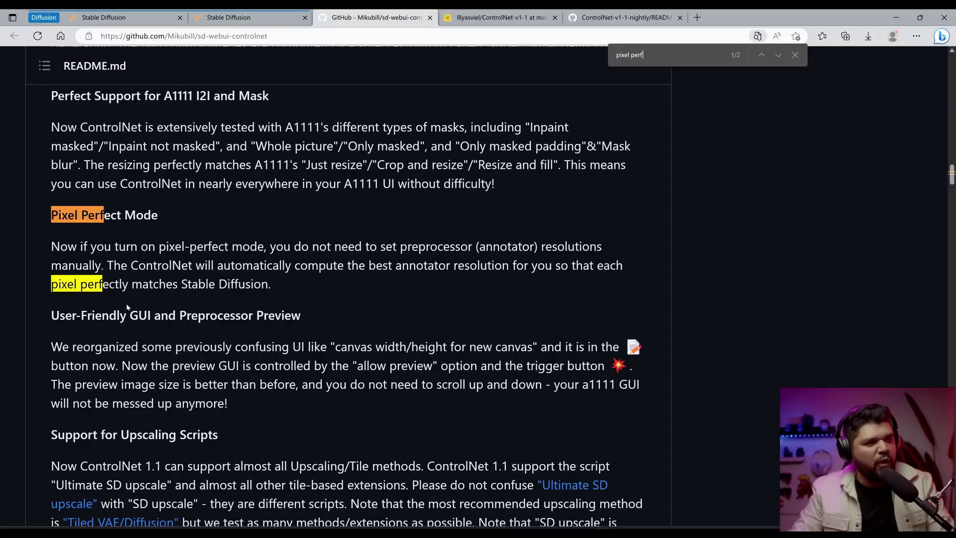
# - Set ControlNet Unit 0 to the canny preprocessor and control_v11p_sd15_canny model
pyautogui.click(268, 16)
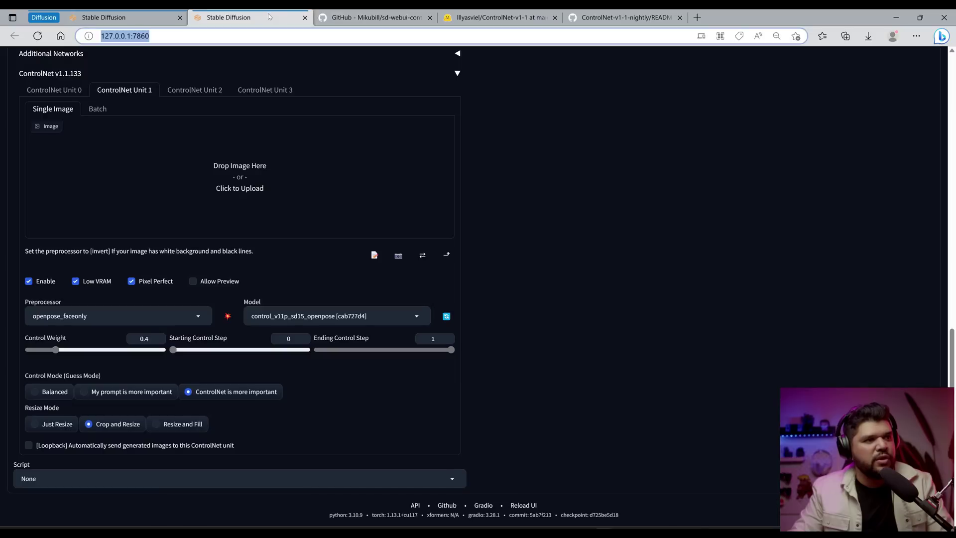
pyautogui.click(183, 17)
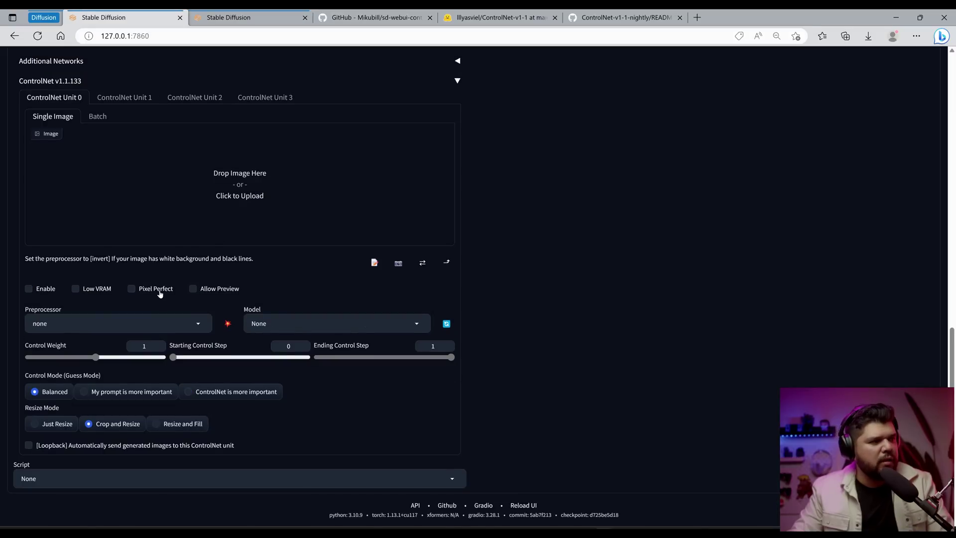
pyautogui.click(149, 323)
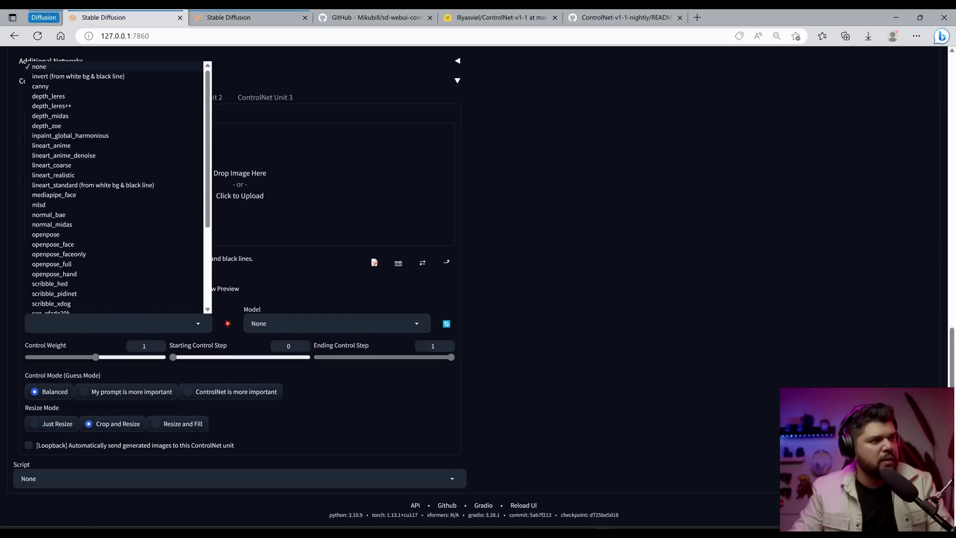
pyautogui.scroll(3, 60, 234)
pyautogui.click(59, 230)
pyautogui.scroll(-3, 150, 298)
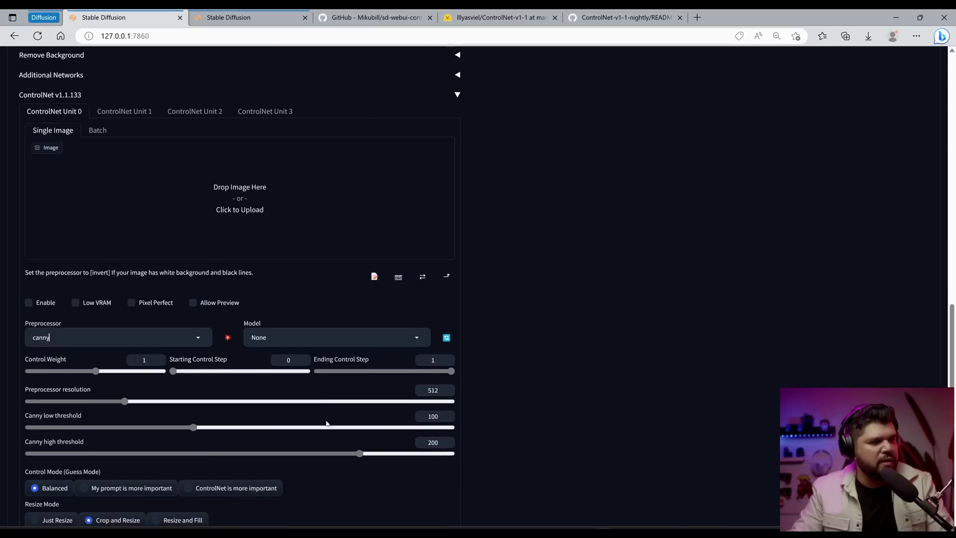
pyautogui.click(329, 324)
pyautogui.click(328, 240)
pyautogui.scroll(-2, 39, 311)
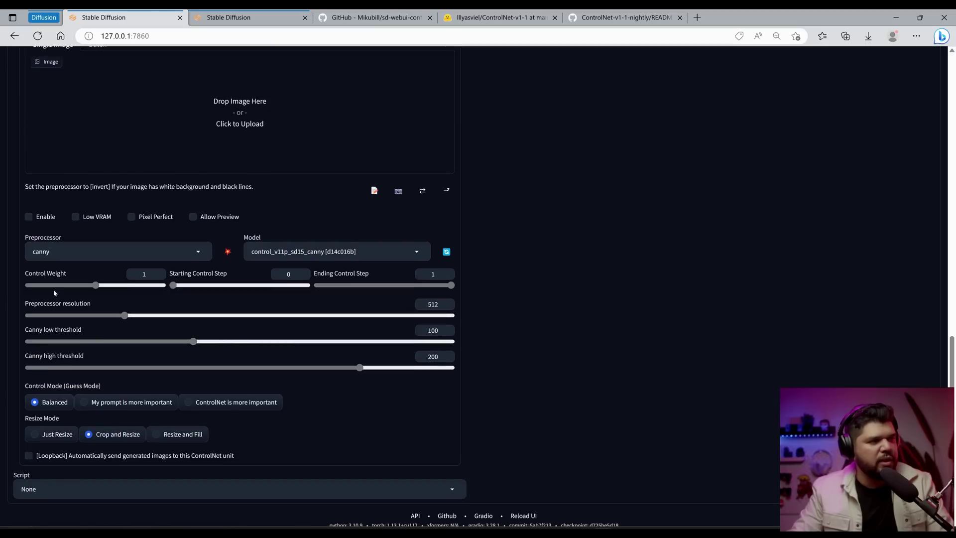
# - Try a higher preprocessor resolution and Pixel Perfect, then leave Pixel Perfect off at 512
pyautogui.moveTo(125, 315)
pyautogui.mouseDown()
pyautogui.moveTo(220, 323)
pyautogui.moveTo(143, 318)
pyautogui.mouseUp()
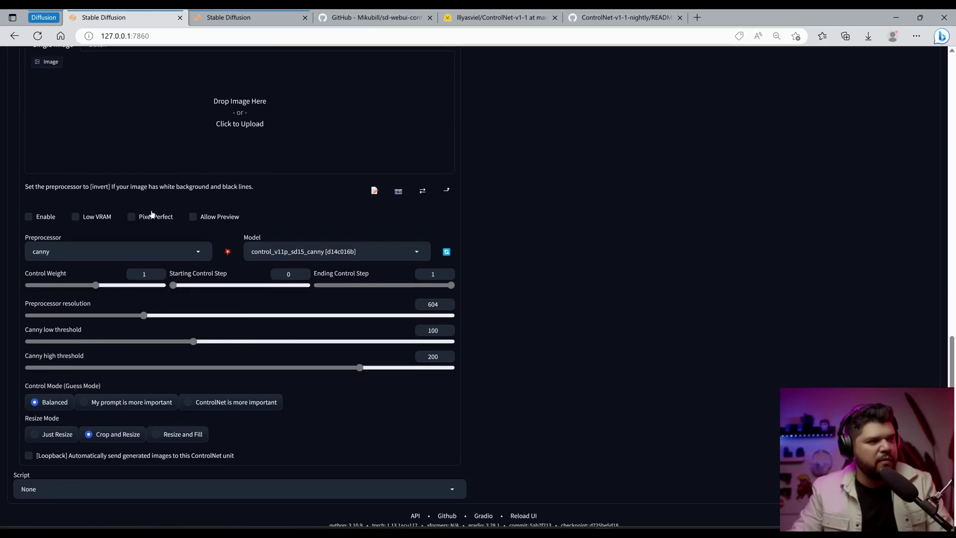
pyautogui.click(155, 218)
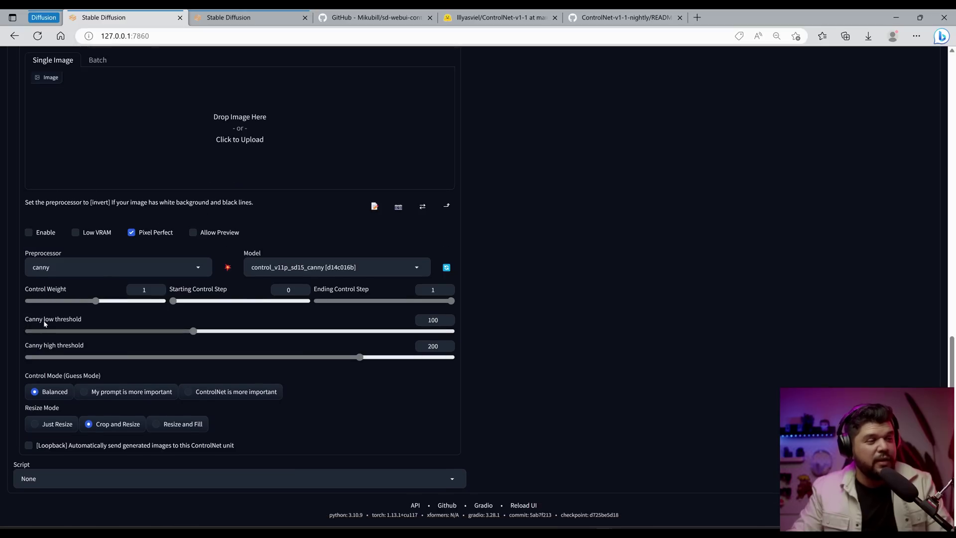
pyautogui.scroll(2, 199, 164)
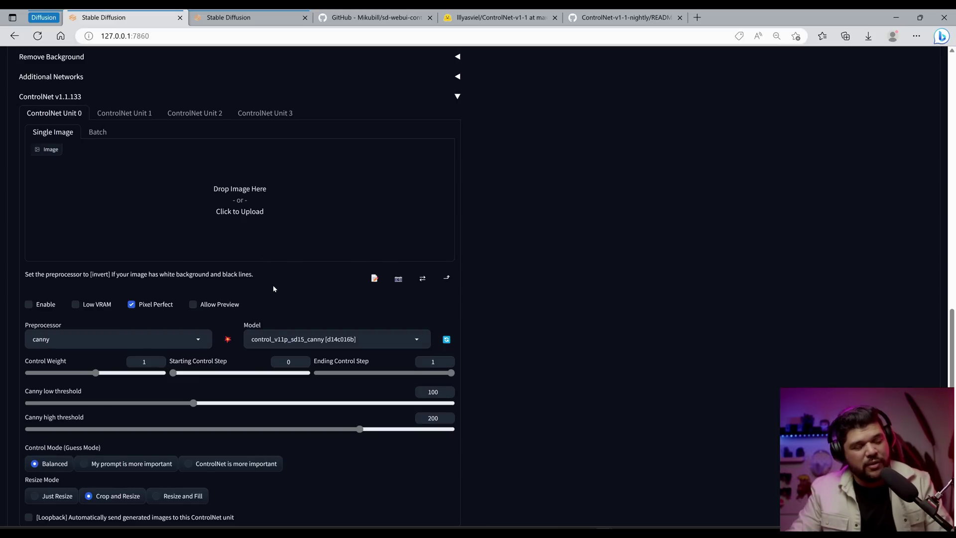
pyautogui.scroll(-2, 273, 288)
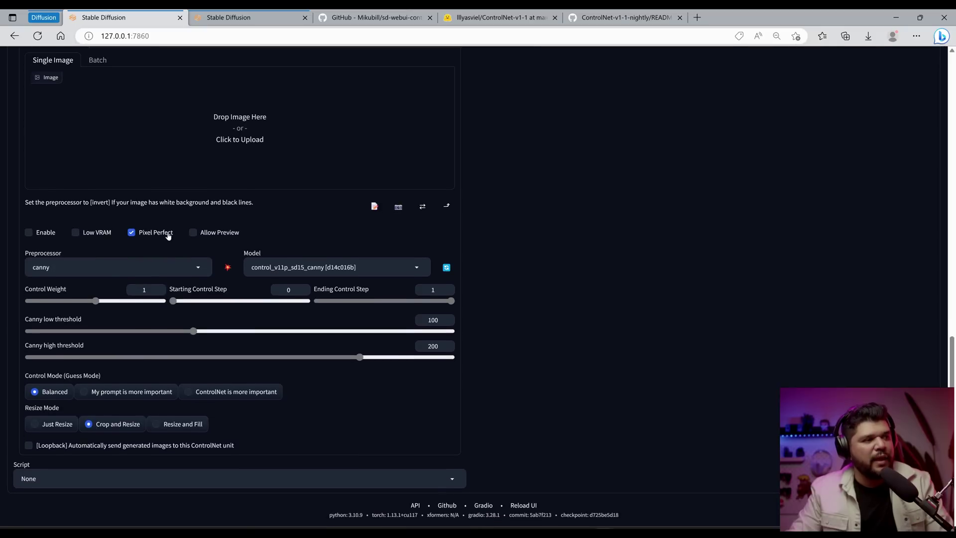
pyautogui.click(167, 235)
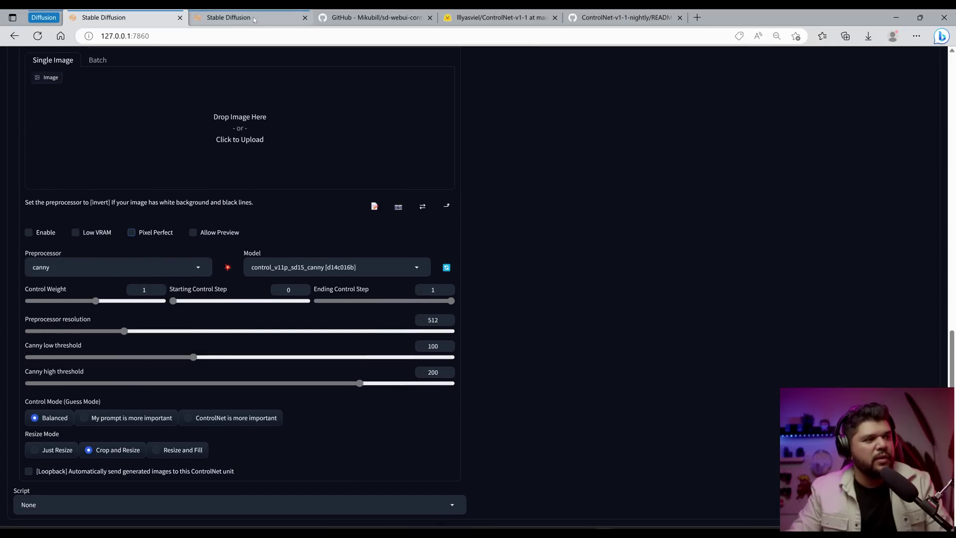
pyautogui.scroll(3, 217, 292)
pyautogui.scroll(-3, 216, 241)
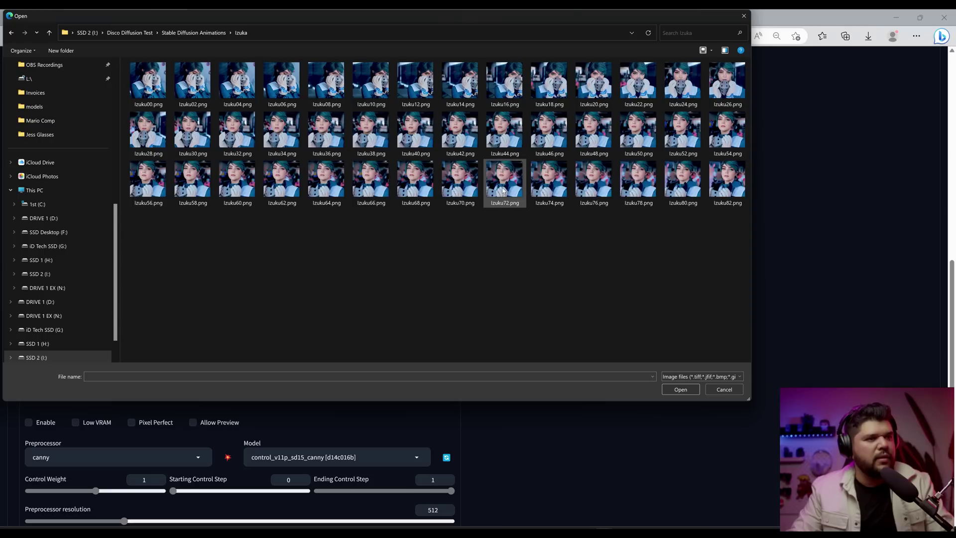
# - Load Izuku72.png as the Unit 0 control image and enable Allow Preview
pyautogui.doubleClick(503, 191)
pyautogui.scroll(-3, 162, 321)
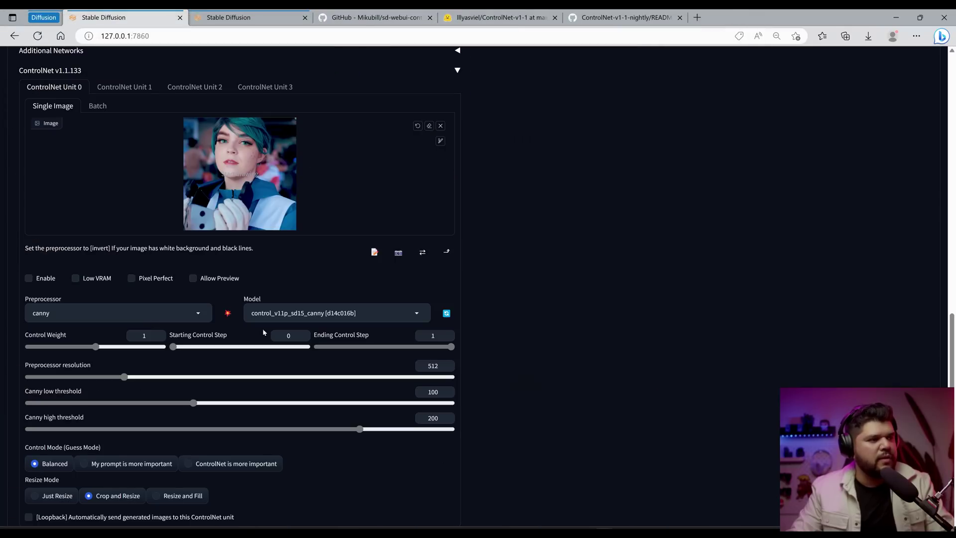
pyautogui.click(209, 279)
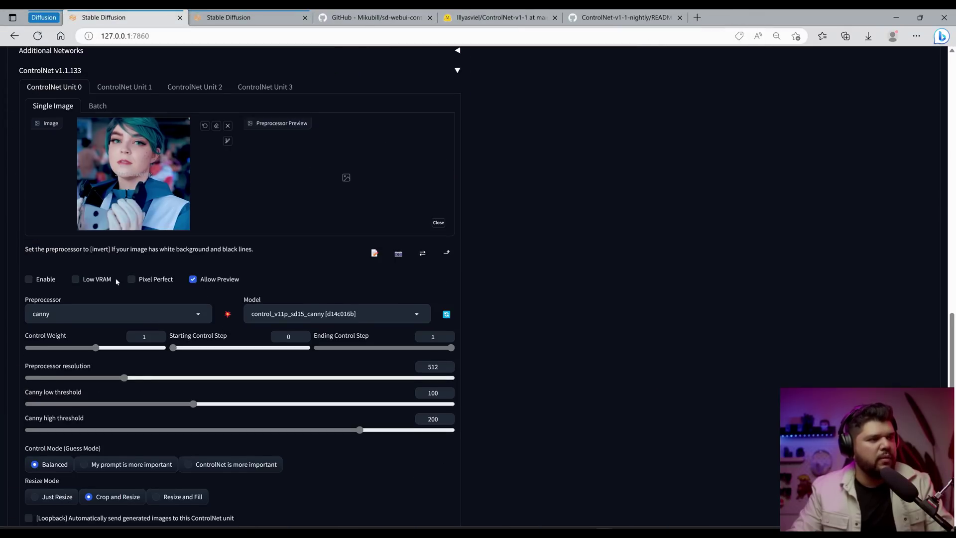
# - Turn on pixel-perfect mode and preview the canny edge map
pyautogui.click(149, 280)
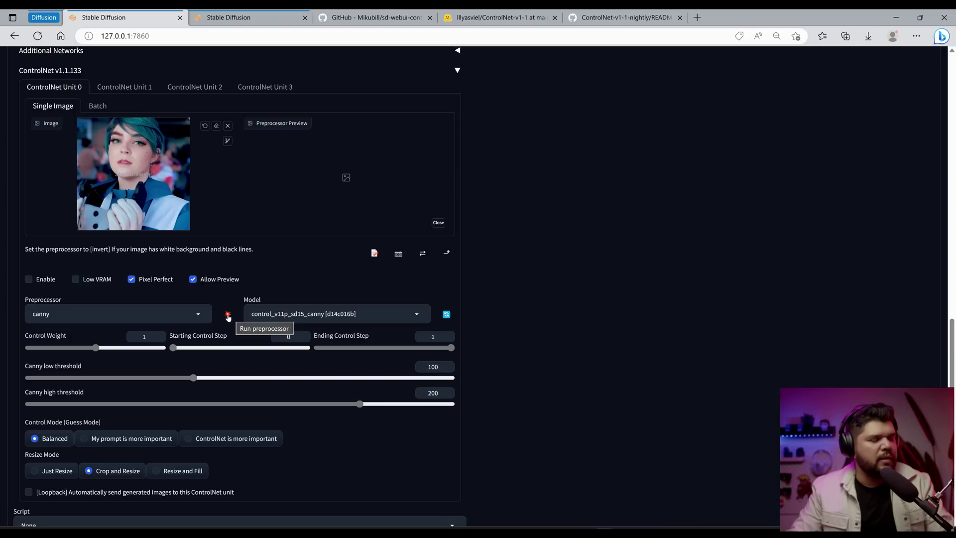
pyautogui.click(228, 315)
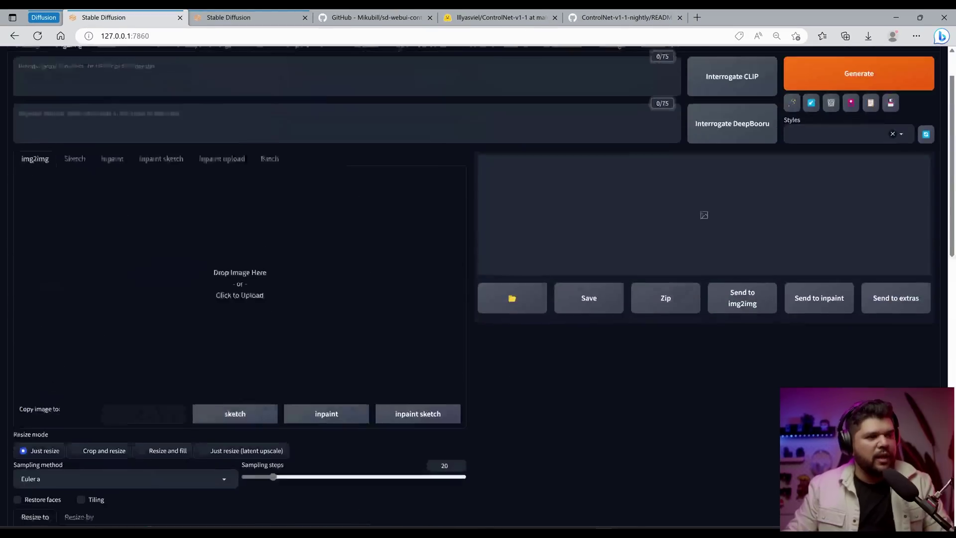
pyautogui.scroll(-12, 394, 186)
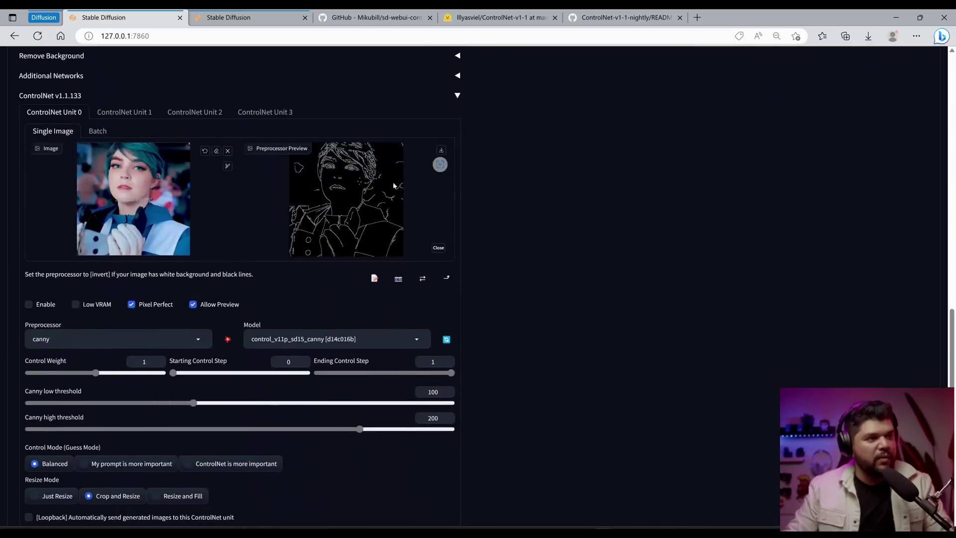
# - Switch the preprocessor to openpose, preview the pose, and select the openpose ControlNet model
pyautogui.click(118, 339)
pyautogui.scroll(-2, 70, 199)
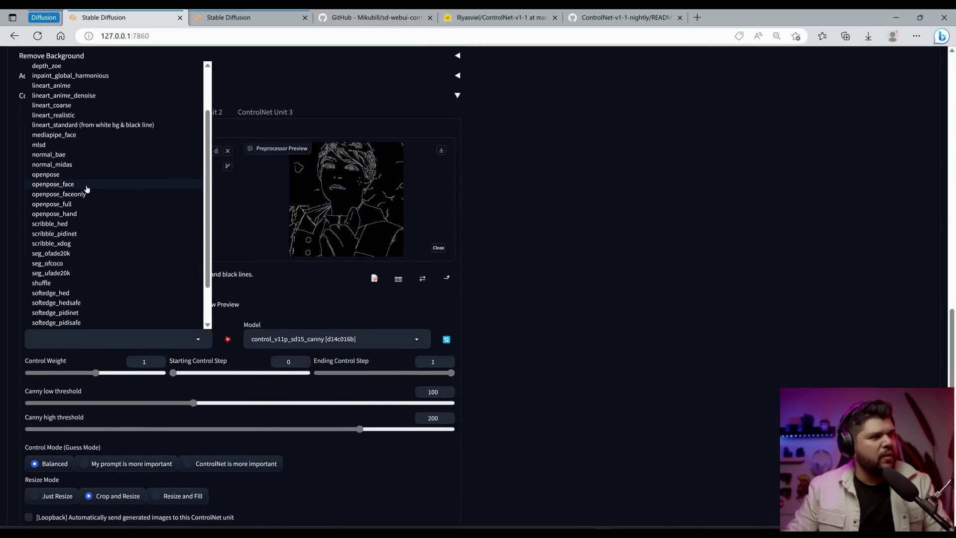
pyautogui.click(84, 176)
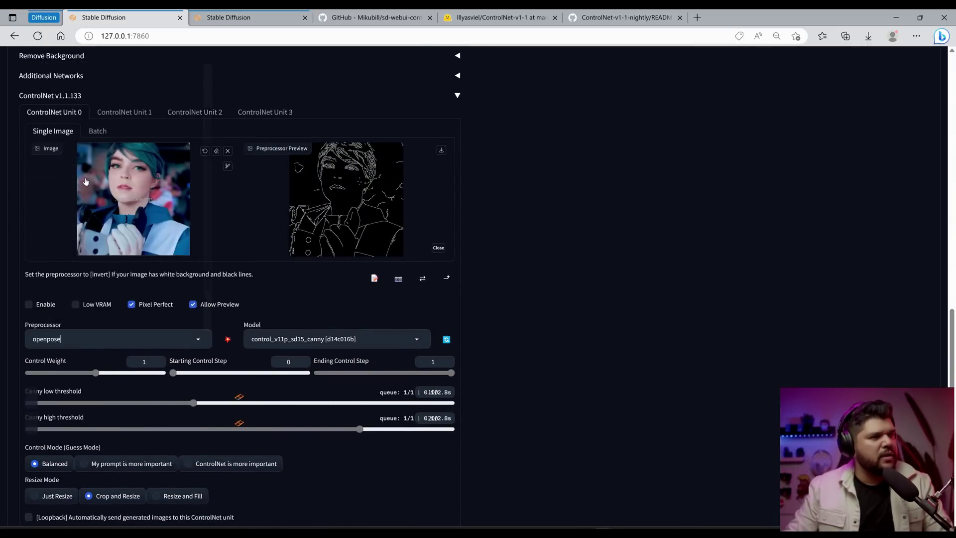
pyautogui.click(227, 341)
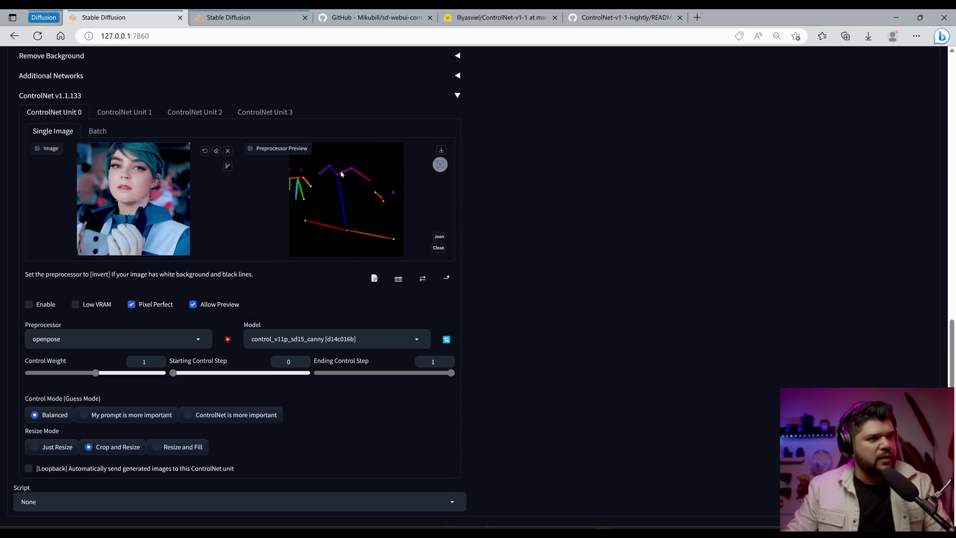
pyautogui.click(203, 344)
pyautogui.click(298, 339)
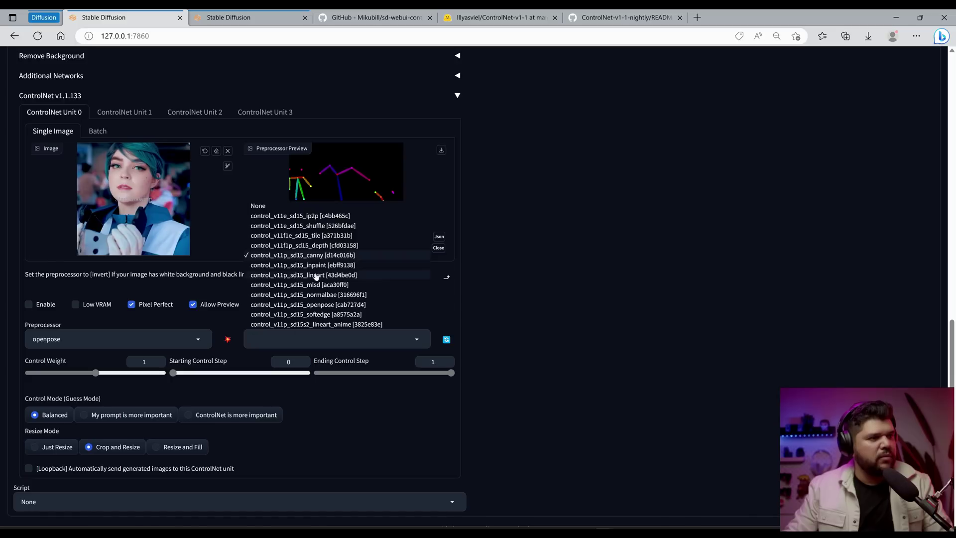
pyautogui.click(345, 304)
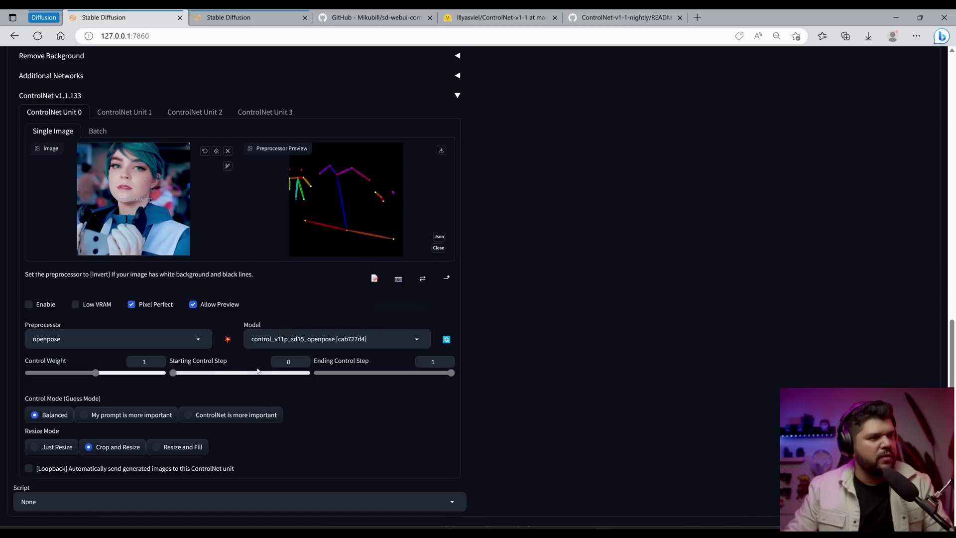
# - Try the openpose_face and openpose_faceonly preprocessors and preview their keypoint maps
pyautogui.click(202, 339)
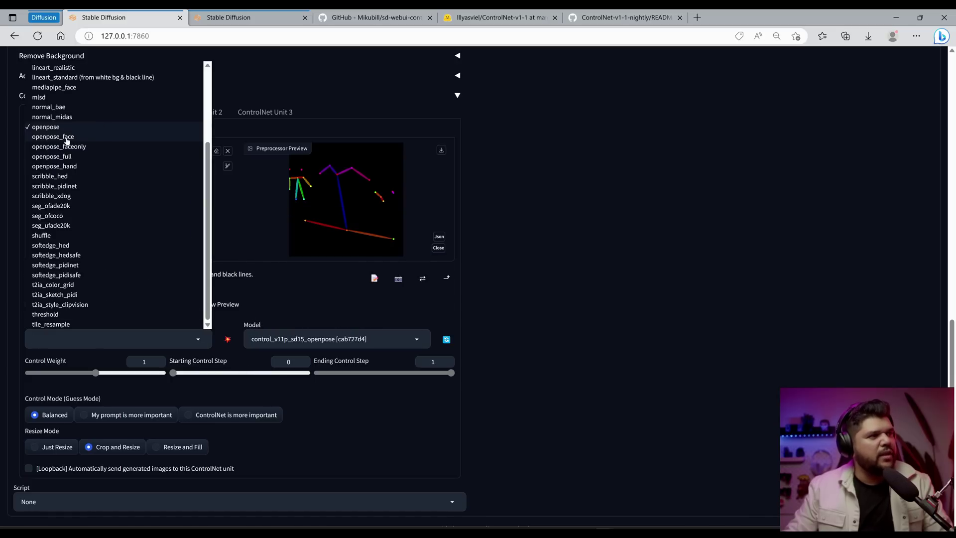
pyautogui.click(67, 138)
pyautogui.click(229, 342)
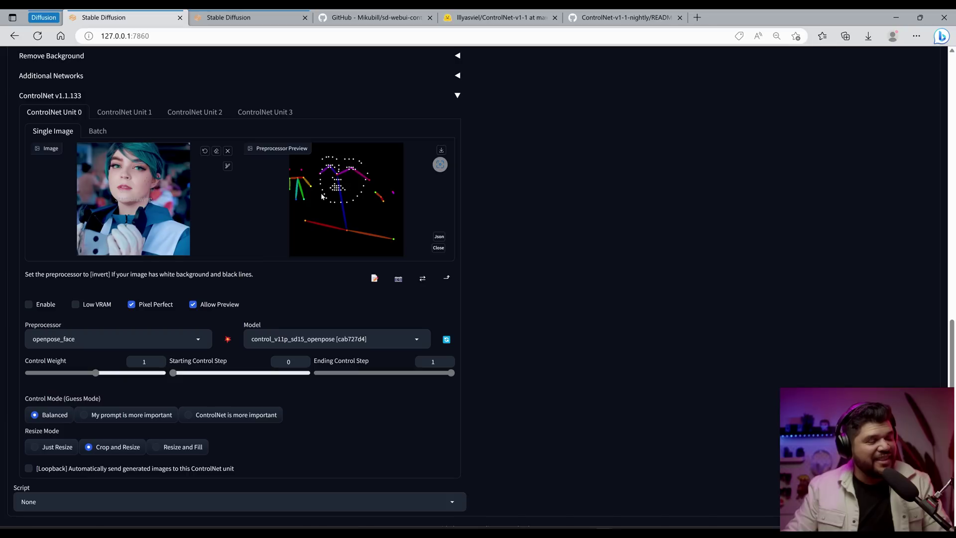
pyautogui.hotkey('alt', 'Down')
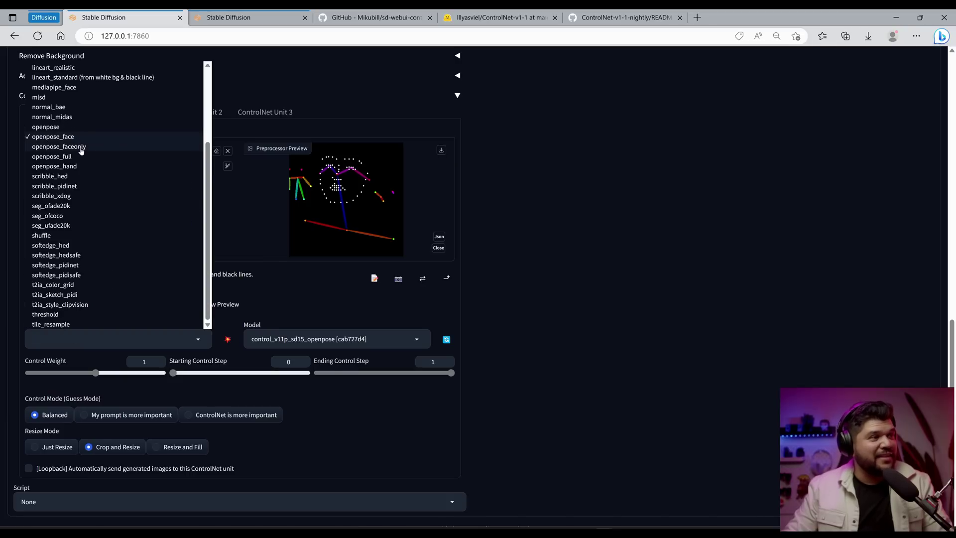
pyautogui.click(78, 149)
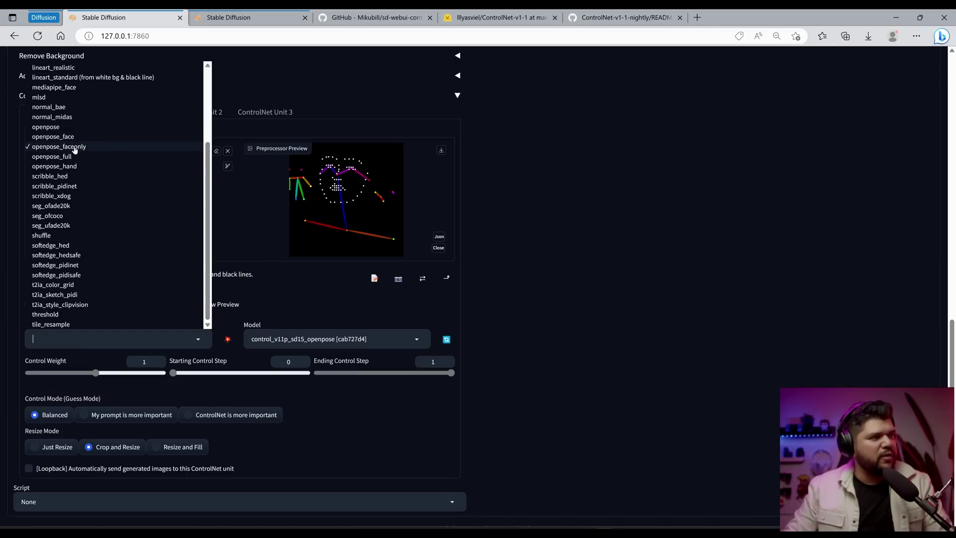
pyautogui.click(228, 340)
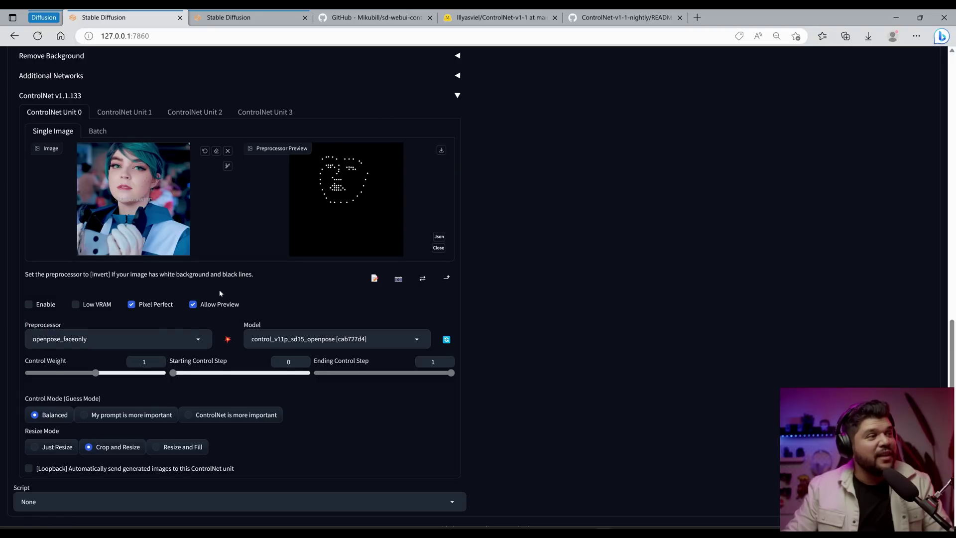
# - In Unit 0, go from openpose_full to openpose_hand and refresh the pose preview
pyautogui.scroll(2, 350, 226)
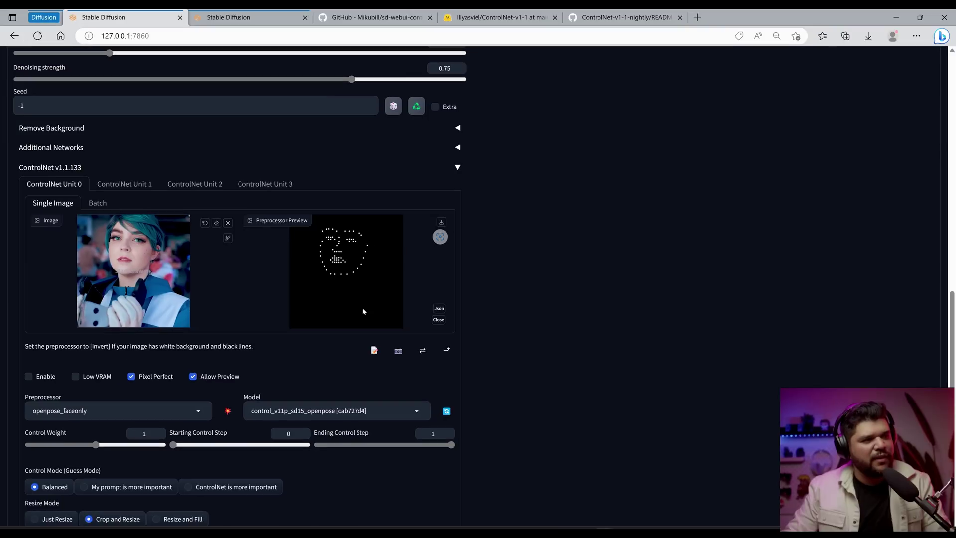
pyautogui.click(131, 185)
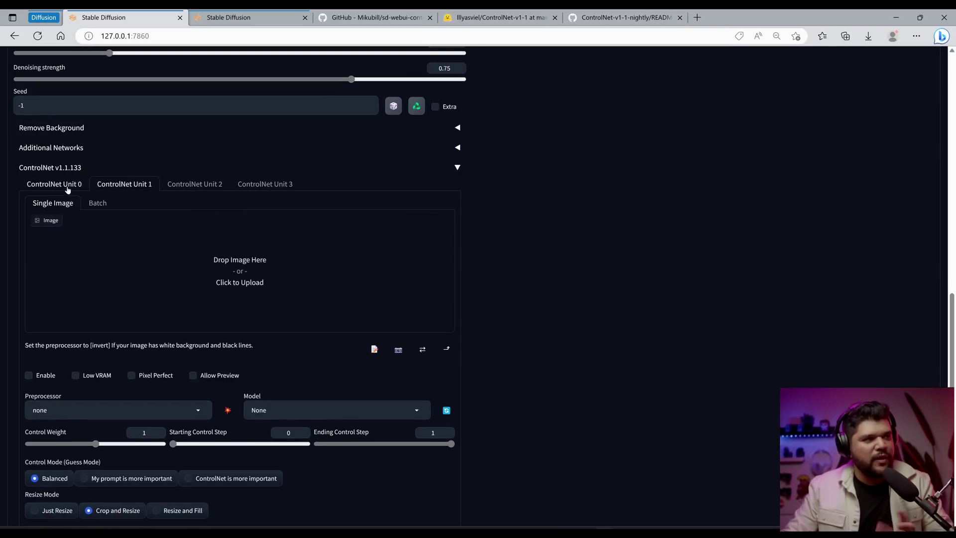
pyautogui.click(54, 185)
pyautogui.scroll(-3, 71, 161)
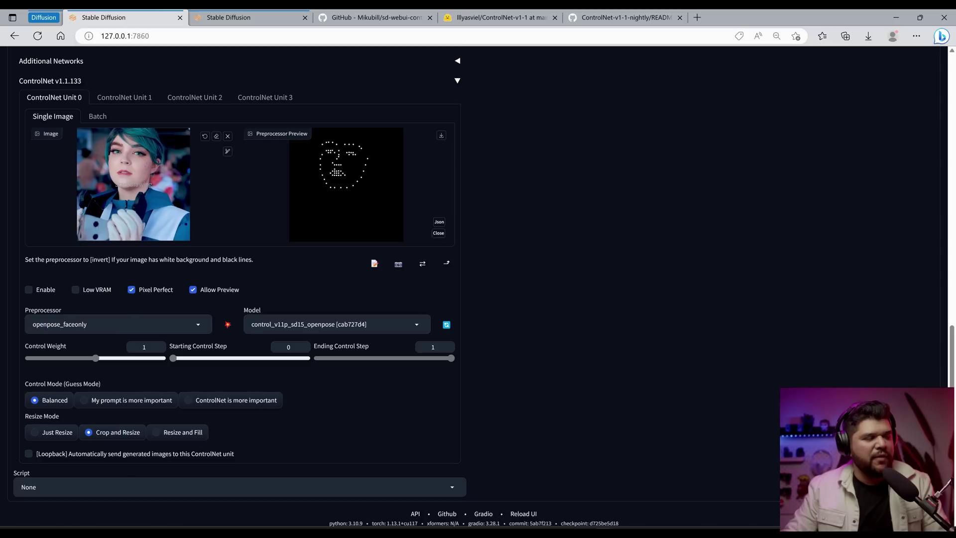
pyautogui.click(167, 325)
pyautogui.click(75, 145)
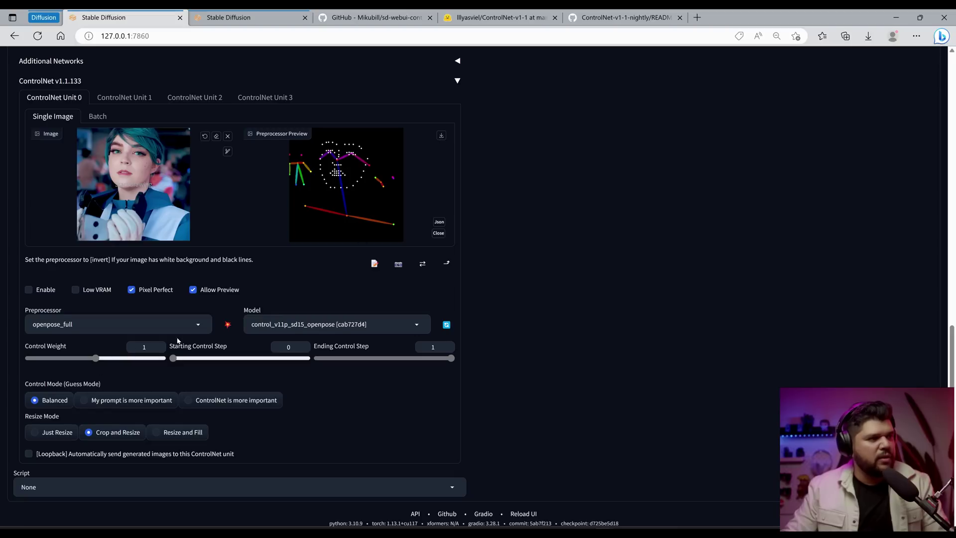
pyautogui.click(100, 324)
pyautogui.press('BackSpace')
pyautogui.press('BackSpace')
pyautogui.press('BackSpace')
pyautogui.press('BackSpace')
pyautogui.write('hand')
pyautogui.click(228, 326)
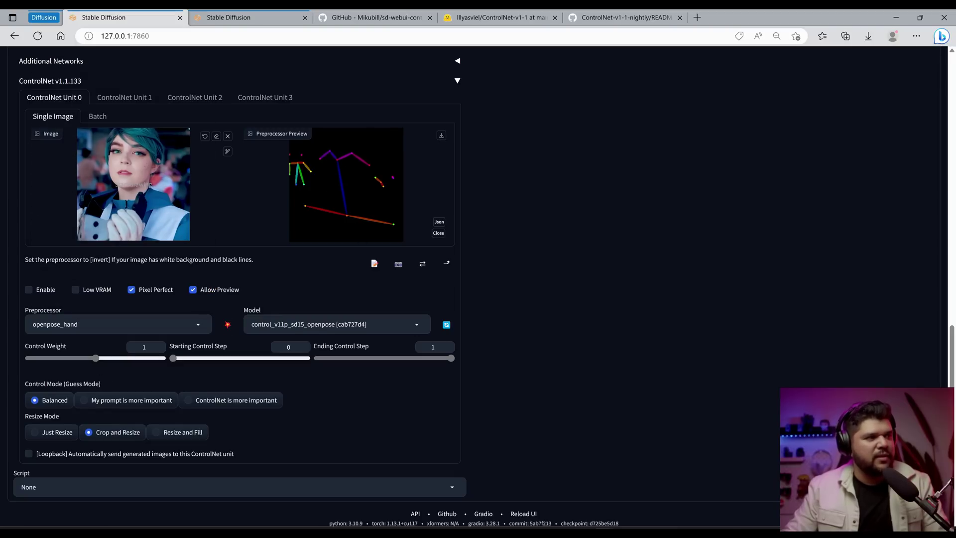
# - Replace Unit 0's portrait with the posing man photo and rerun the openpose_full preview
pyautogui.click(227, 136)
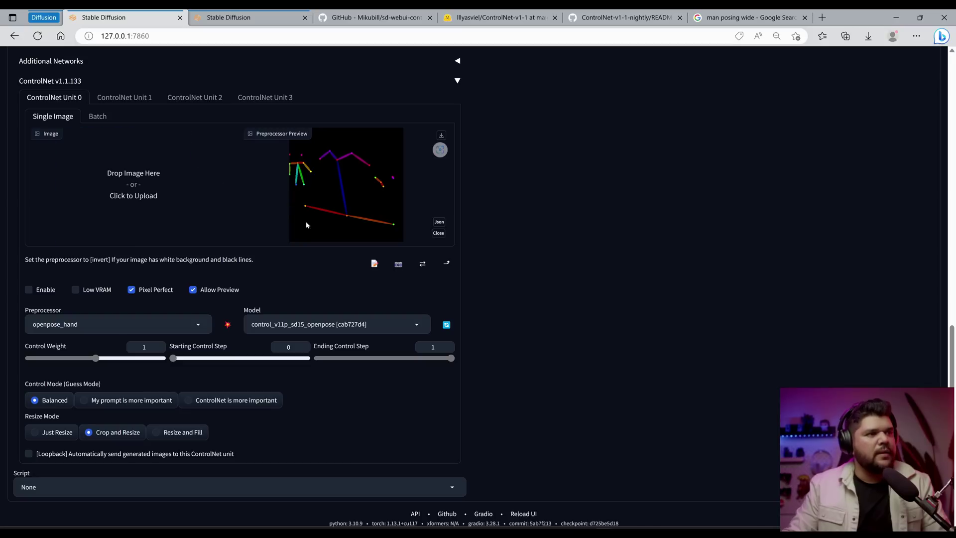
pyautogui.moveTo(104, 279); pyautogui.dragTo(139, 190)
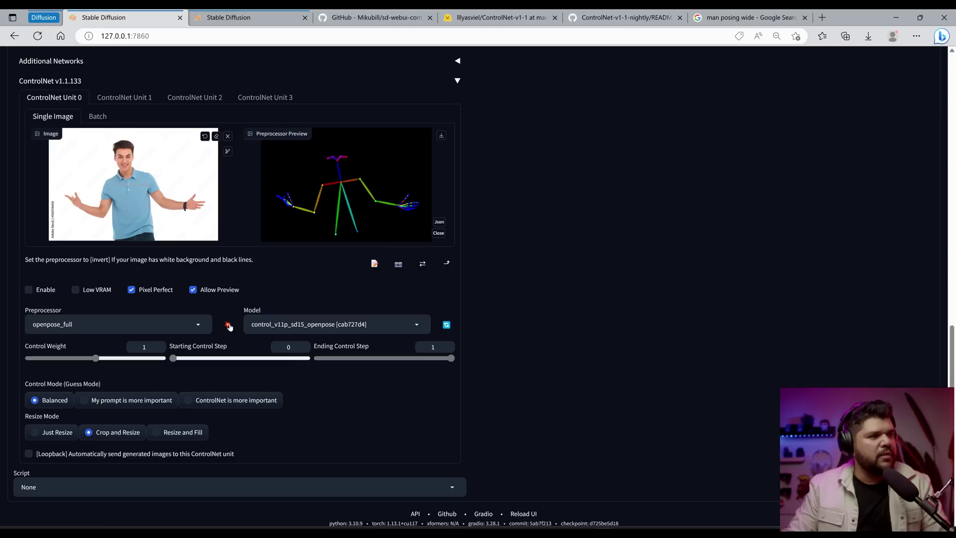
pyautogui.click(227, 325)
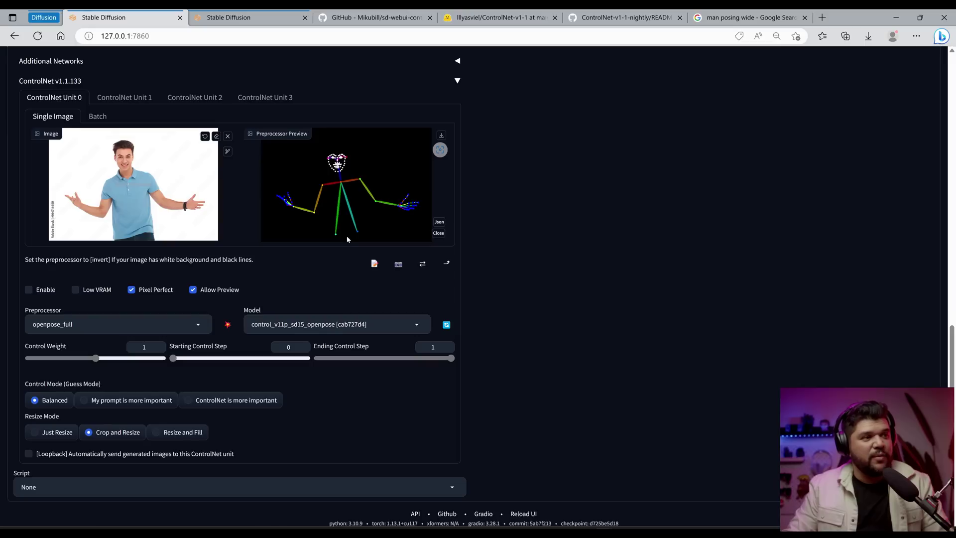
pyautogui.scroll(15, 347, 252)
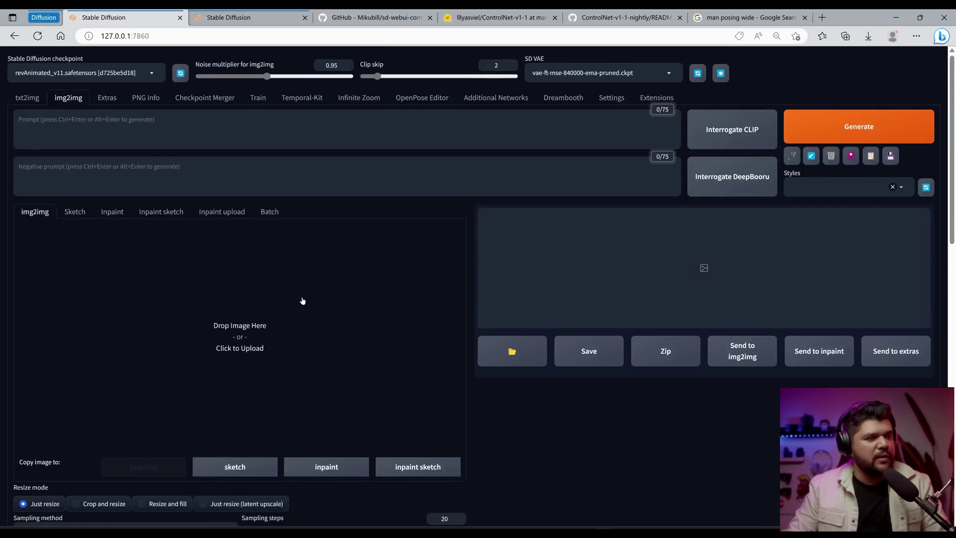
# - Drop the posing man photo into img2img and adjust the Height
pyautogui.scroll(-15, 301, 301)
pyautogui.scroll(15, 306, 295)
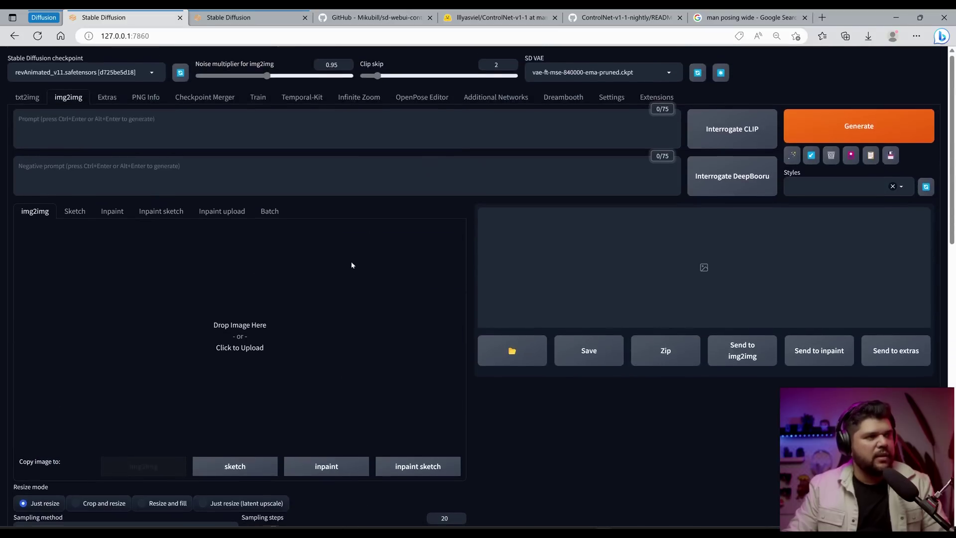
pyautogui.moveTo(352, 265); pyautogui.dragTo(286, 260)
pyautogui.scroll(-5, 107, 337)
pyautogui.moveTo(94, 338); pyautogui.dragTo(64, 347)
pyautogui.scroll(-8, 50, 298)
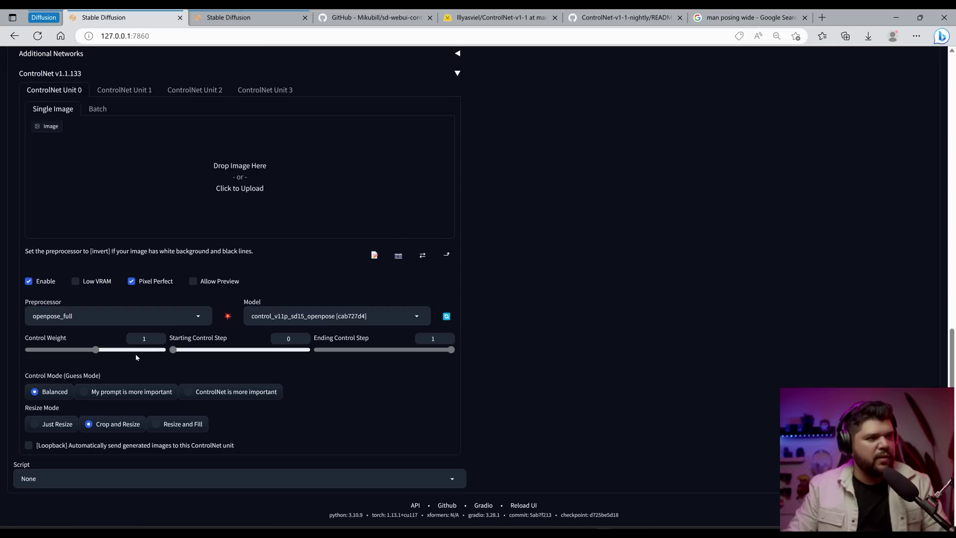
# - Enable Unit 1 with canny, control_v11p_sd15_canny and weight 0.45, and load the saved prompts
pyautogui.click(125, 90)
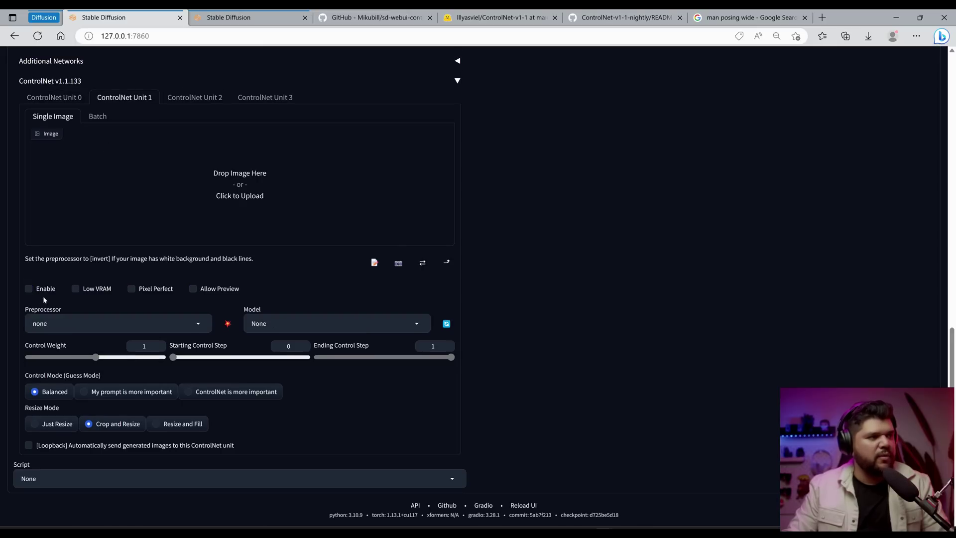
pyautogui.click(114, 323)
pyautogui.click(49, 84)
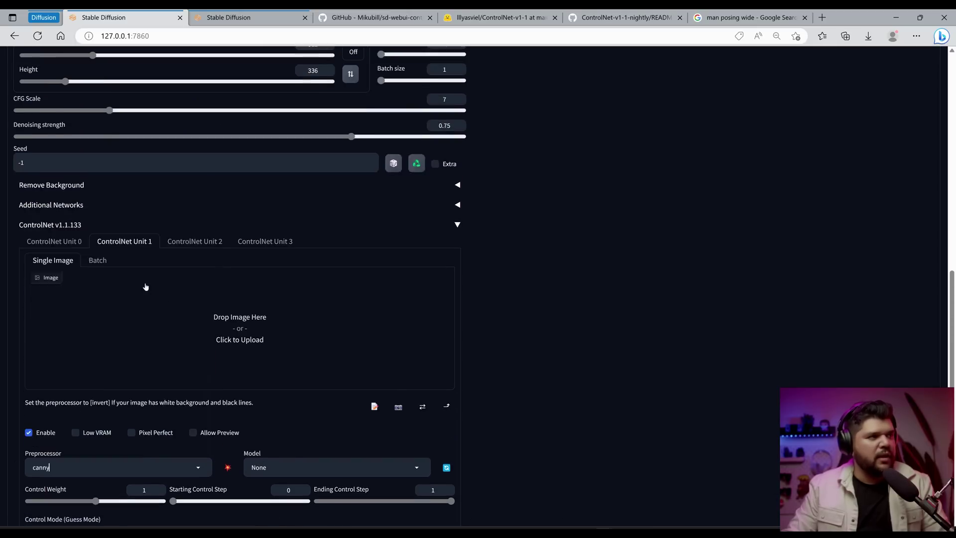
pyautogui.scroll(-4, 293, 302)
pyautogui.click(319, 251)
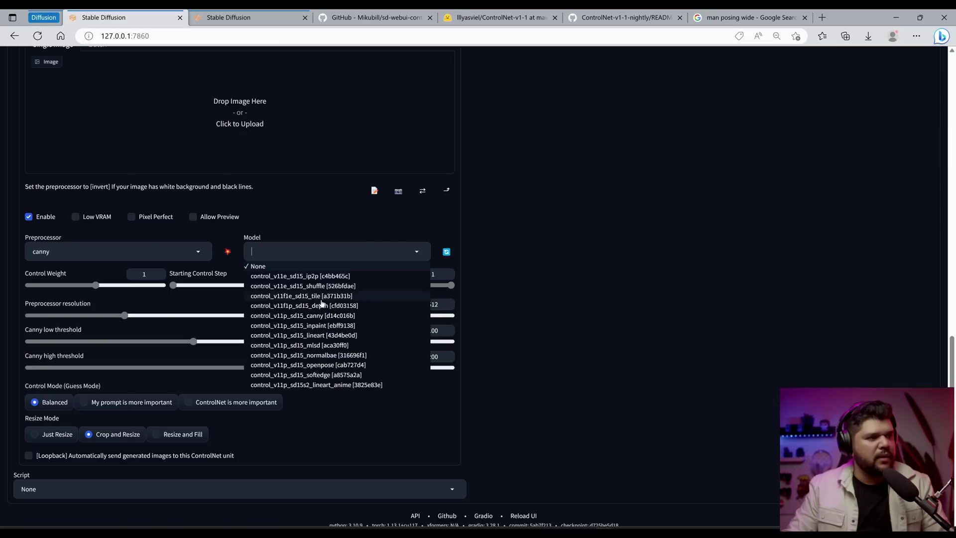
pyautogui.click(325, 319)
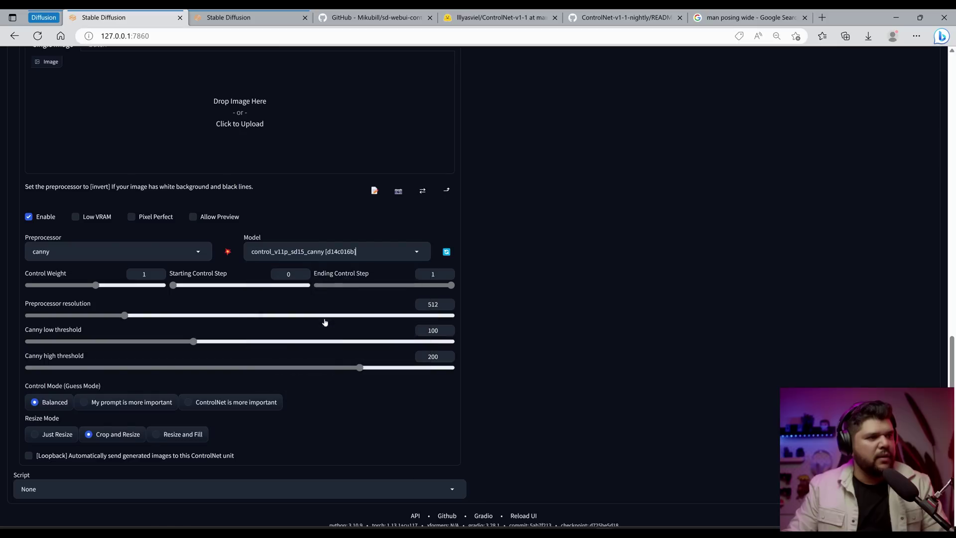
pyautogui.moveTo(96, 285); pyautogui.dragTo(59, 285)
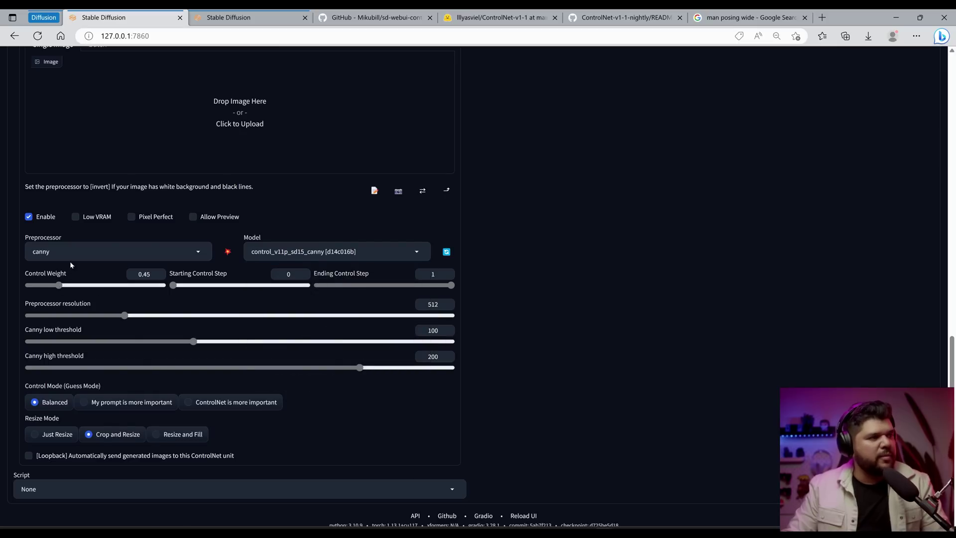
pyautogui.scroll(2, 73, 217)
pyautogui.scroll(15, 72, 217)
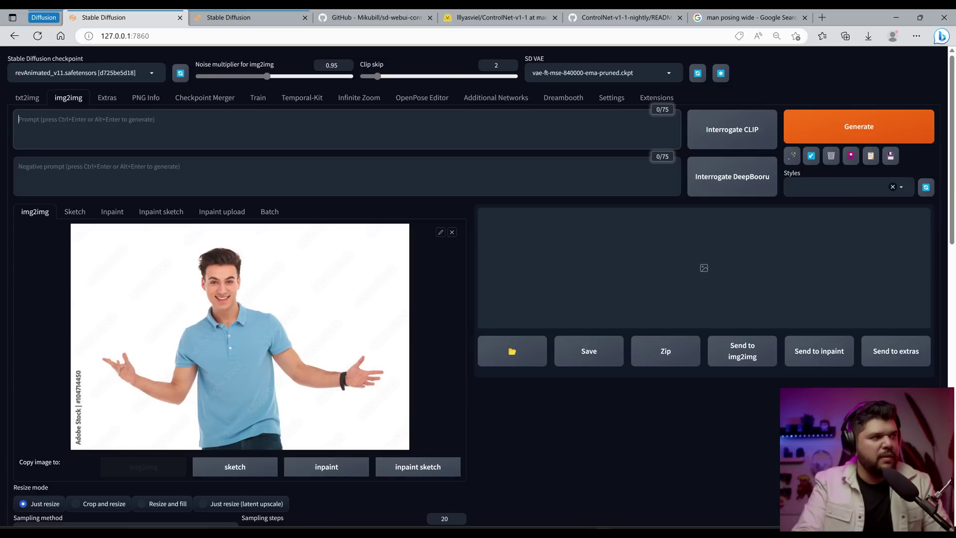
pyautogui.click(792, 155)
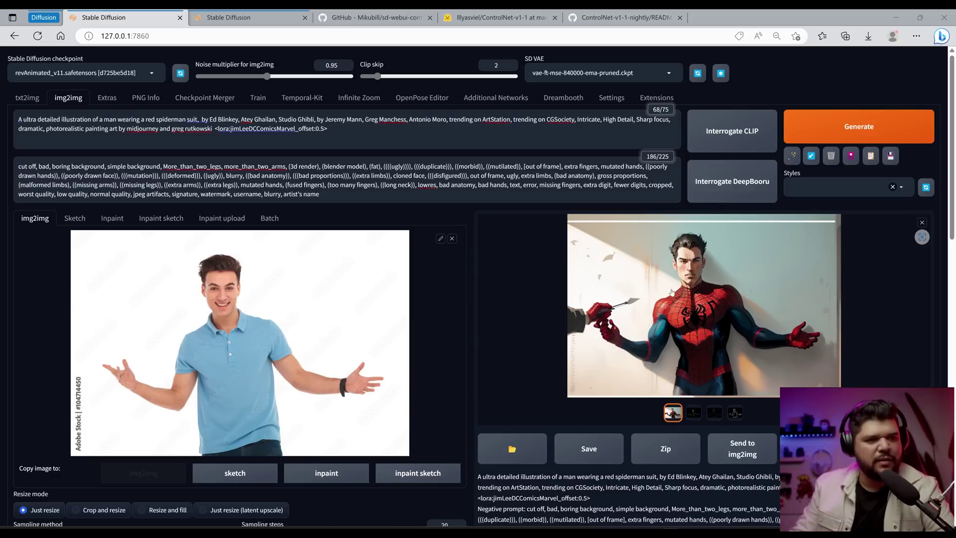
# - Inspect the Spider-Man render full screen
pyautogui.click(603, 333)
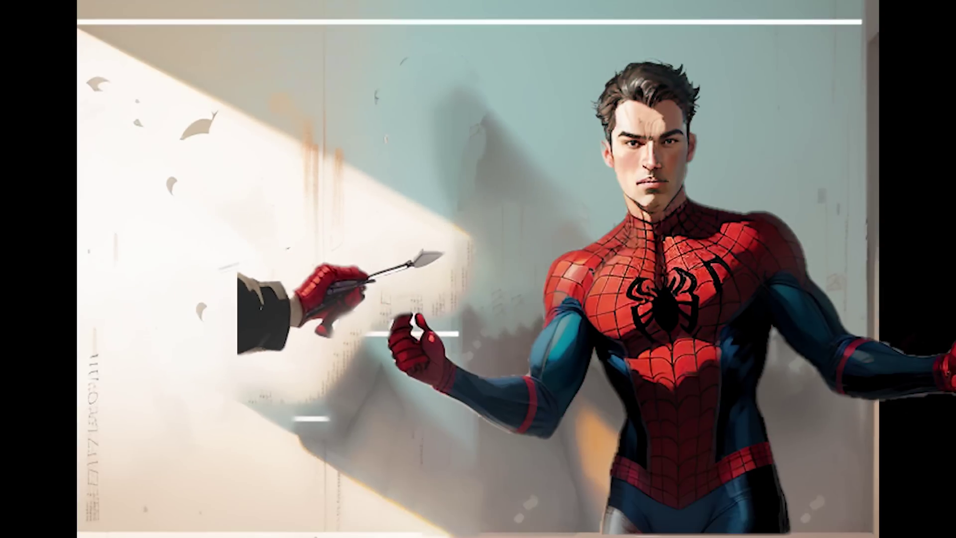
pyautogui.click(768, 317)
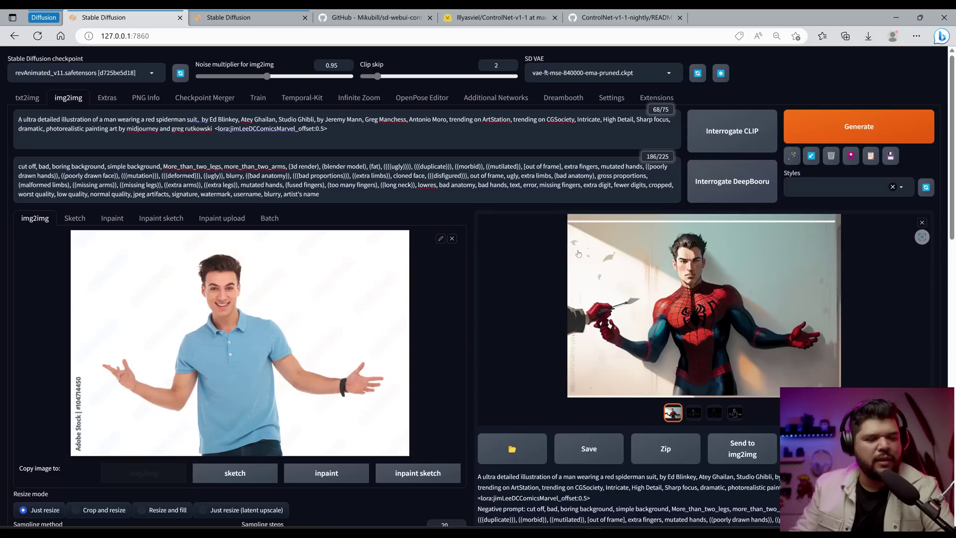
pyautogui.scroll(-2, 806, 273)
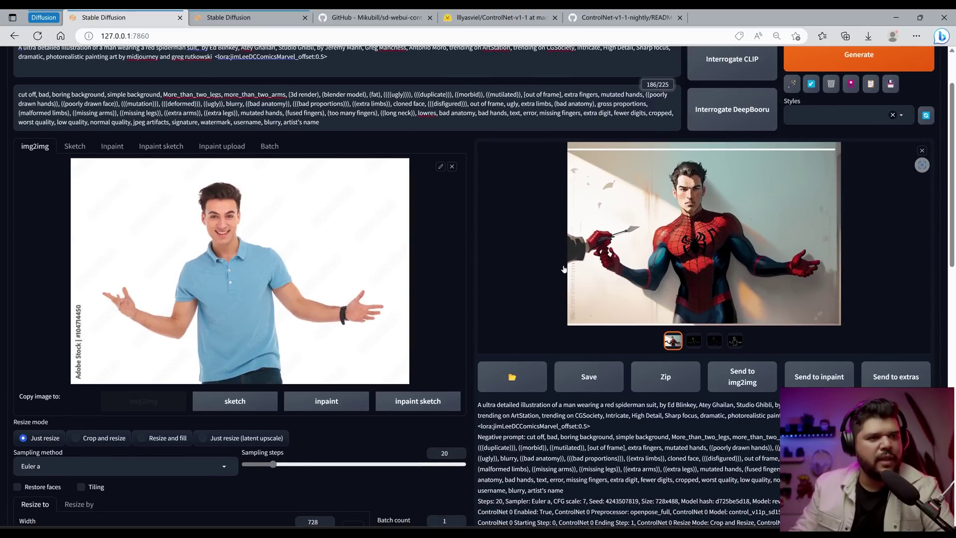
pyautogui.click(608, 261)
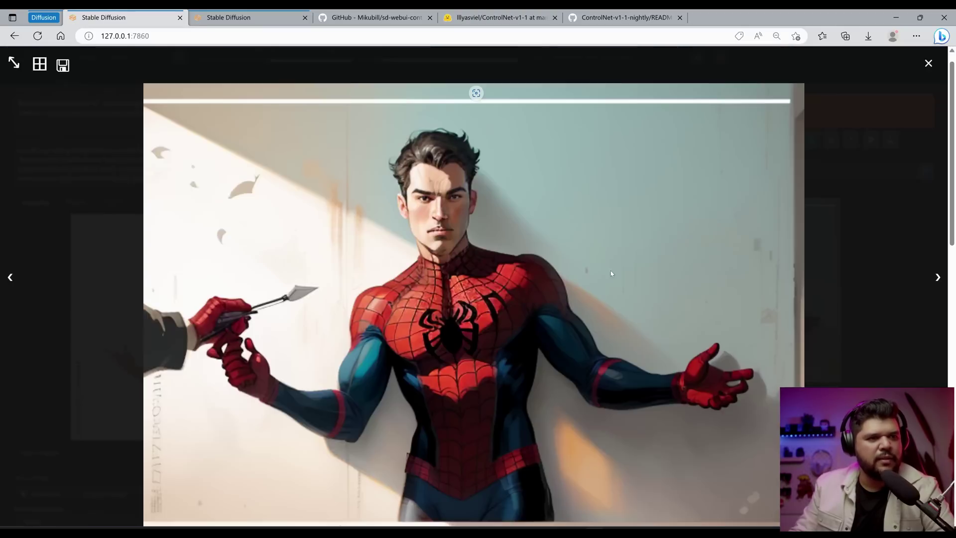
pyautogui.click(646, 394)
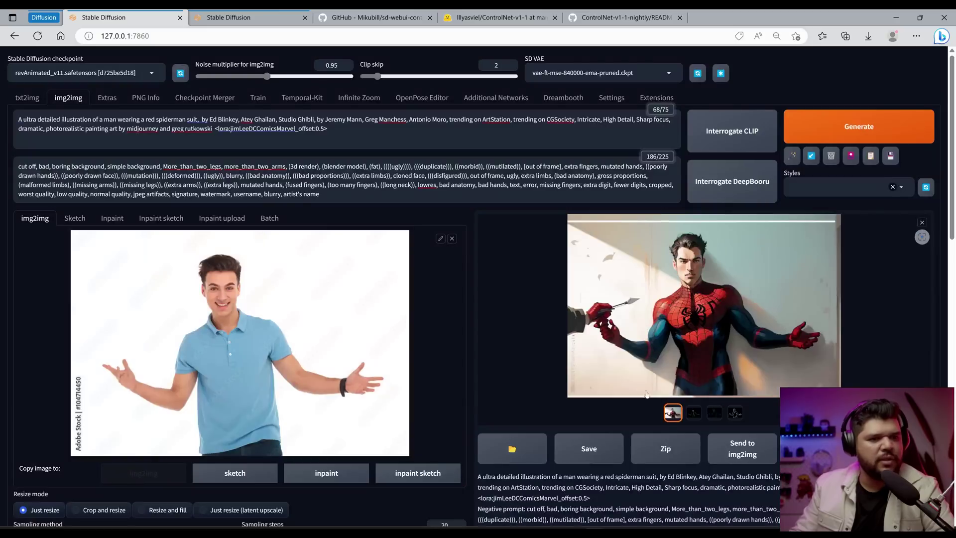
# - Compare the render with its openpose skeleton, canny edge and soft edge map outputs
pyautogui.click(693, 412)
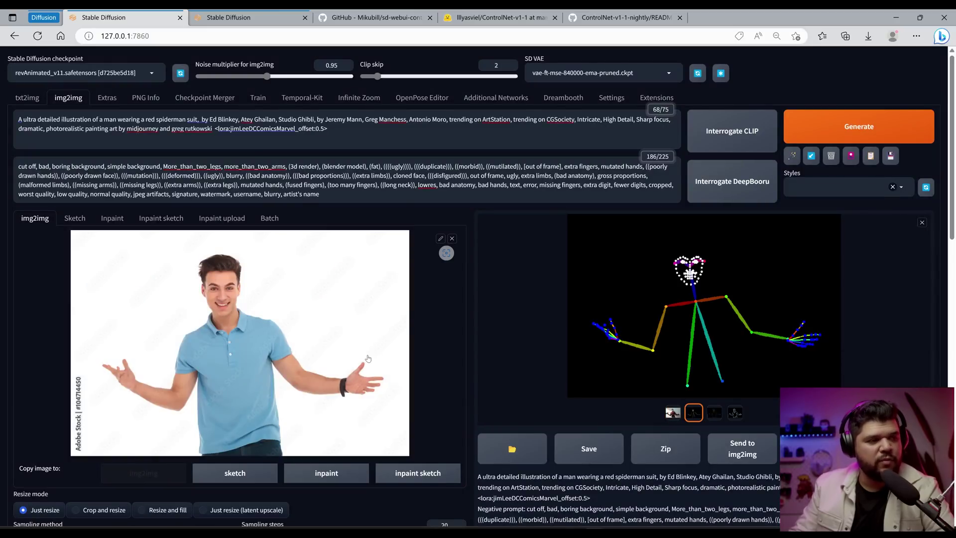
pyautogui.click(672, 414)
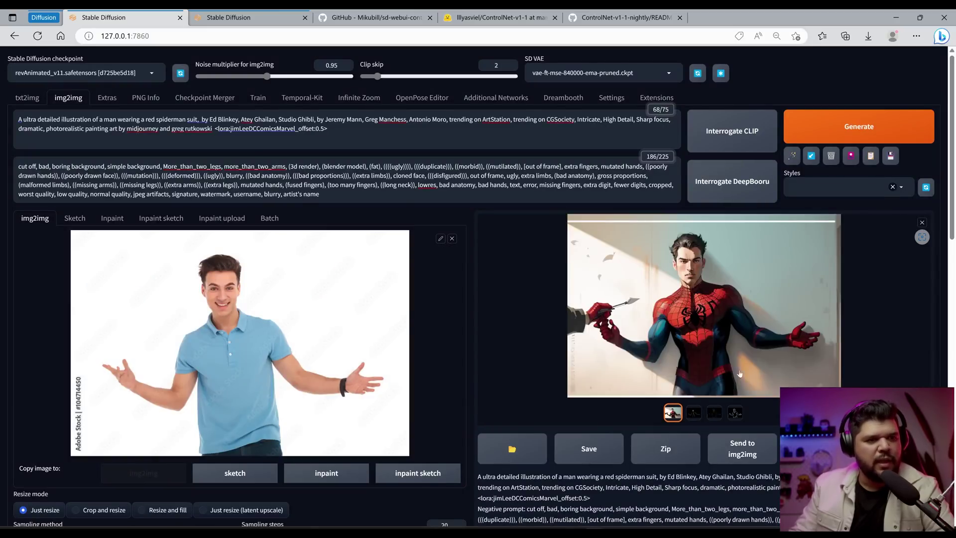
pyautogui.click(805, 347)
pyautogui.click(381, 383)
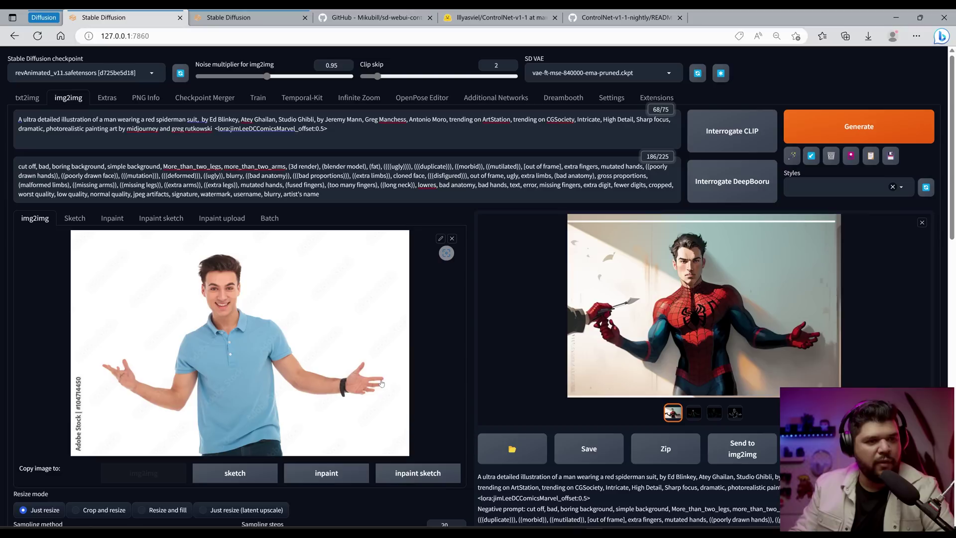
pyautogui.scroll(-6, 371, 377)
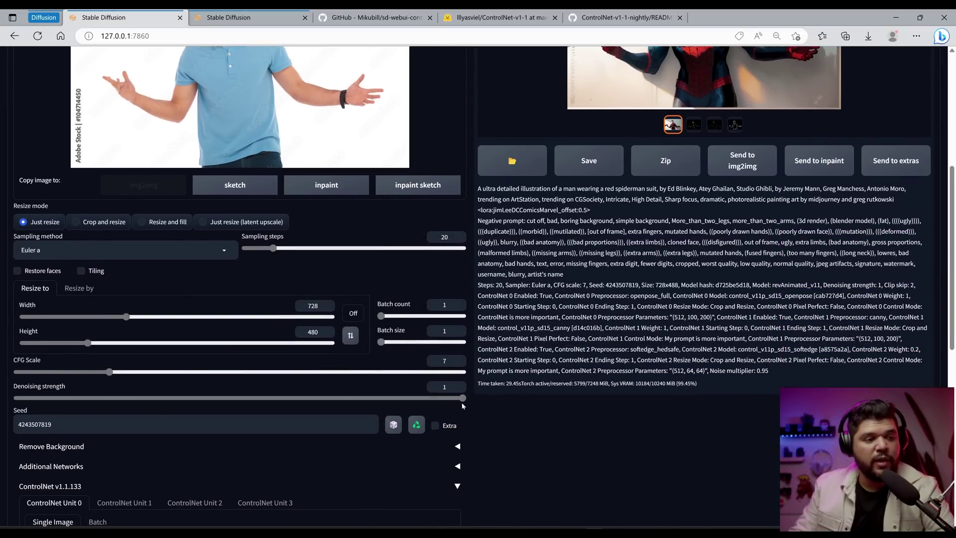
pyautogui.scroll(4, 463, 406)
pyautogui.click(715, 341)
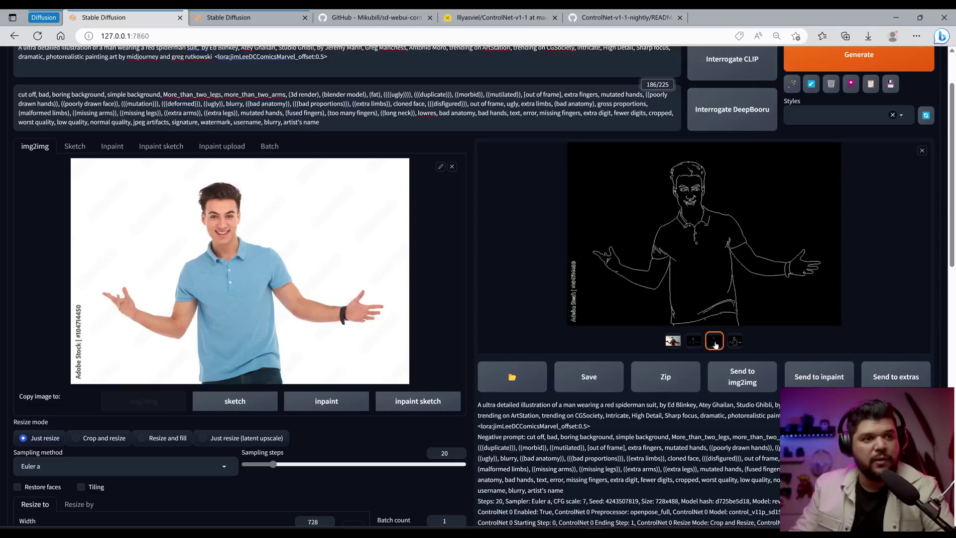
pyautogui.click(735, 341)
pyautogui.click(673, 341)
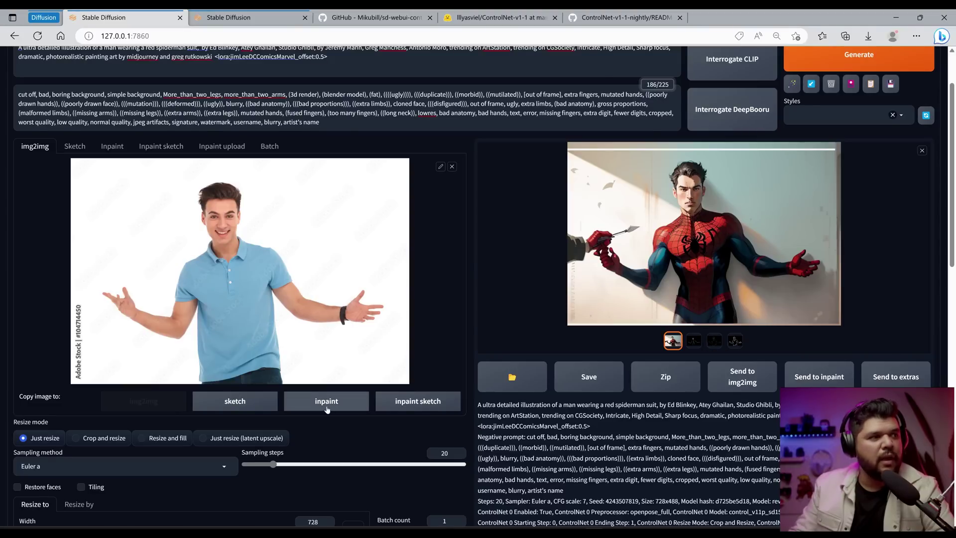
pyautogui.scroll(-2, 368, 404)
pyautogui.scroll(-15, 249, 433)
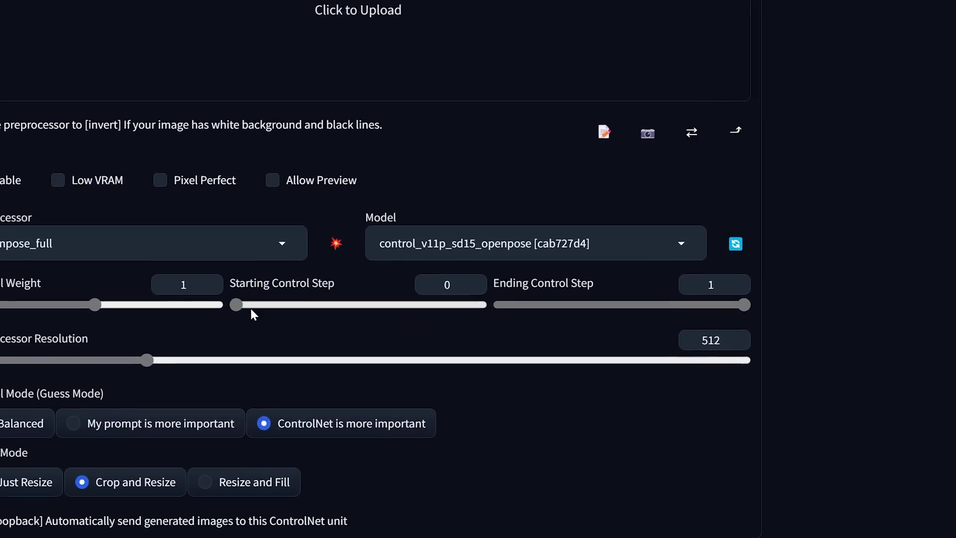
# - Try starting control steps of 0.27, 0.26 and 0.25, then return it to 0
pyautogui.moveTo(252, 330); pyautogui.dragTo(290, 334)
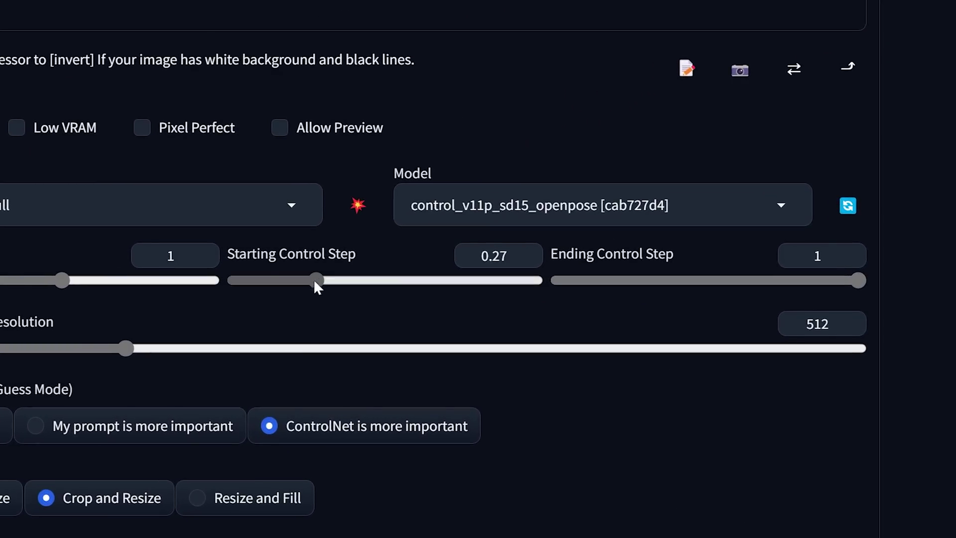
pyautogui.moveTo(314, 279); pyautogui.dragTo(346, 286)
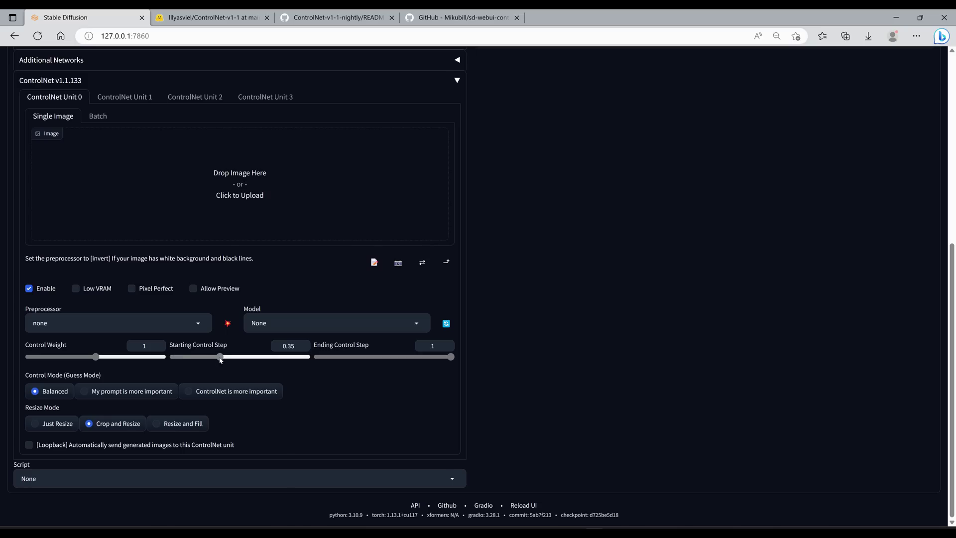
pyautogui.moveTo(221, 359); pyautogui.dragTo(209, 359)
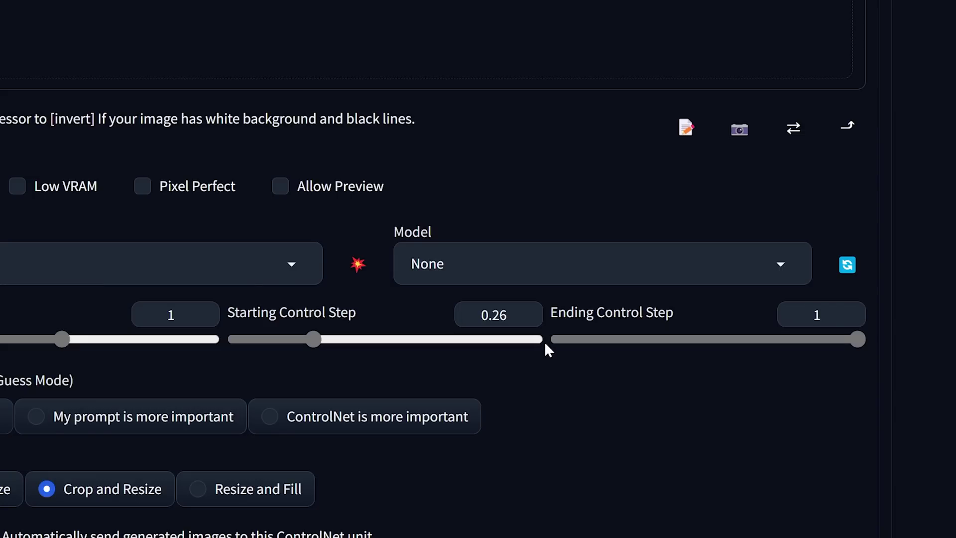
pyautogui.moveTo(311, 338); pyautogui.dragTo(387, 341)
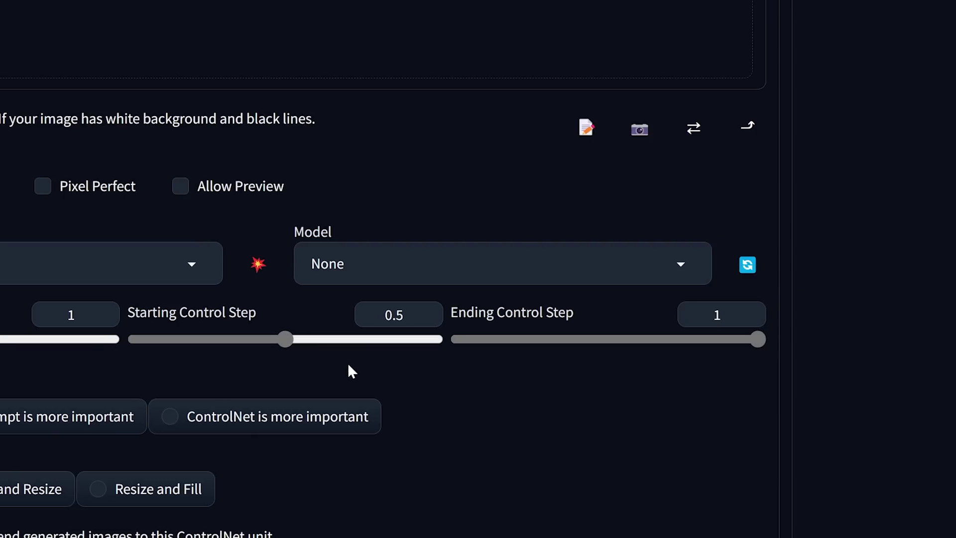
pyautogui.moveTo(264, 350); pyautogui.dragTo(128, 344)
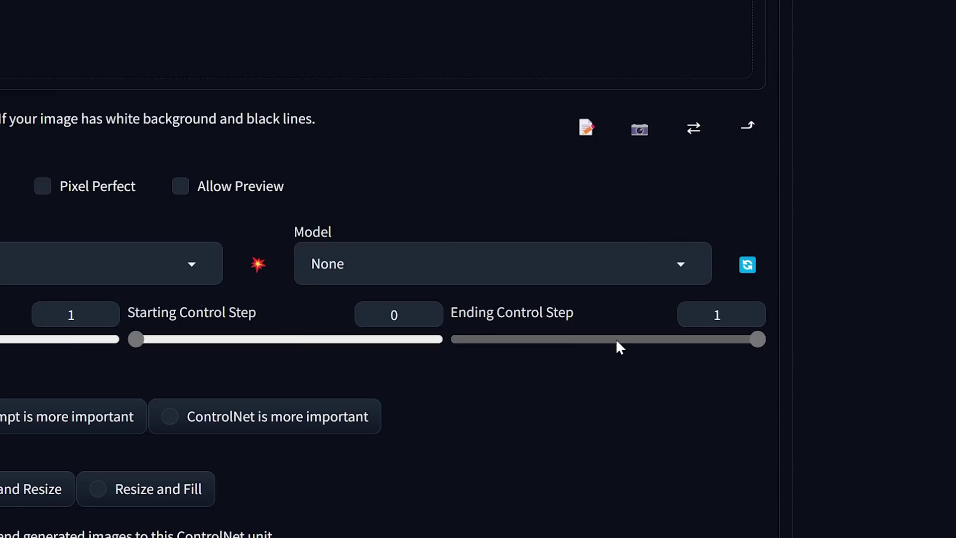
# - Try ending control steps of 0.53, 0.95 and 0.7, then return it to 1
pyautogui.click(617, 339)
pyautogui.moveTo(617, 339); pyautogui.dragTo(743, 340)
pyautogui.moveTo(676, 351); pyautogui.dragTo(668, 349)
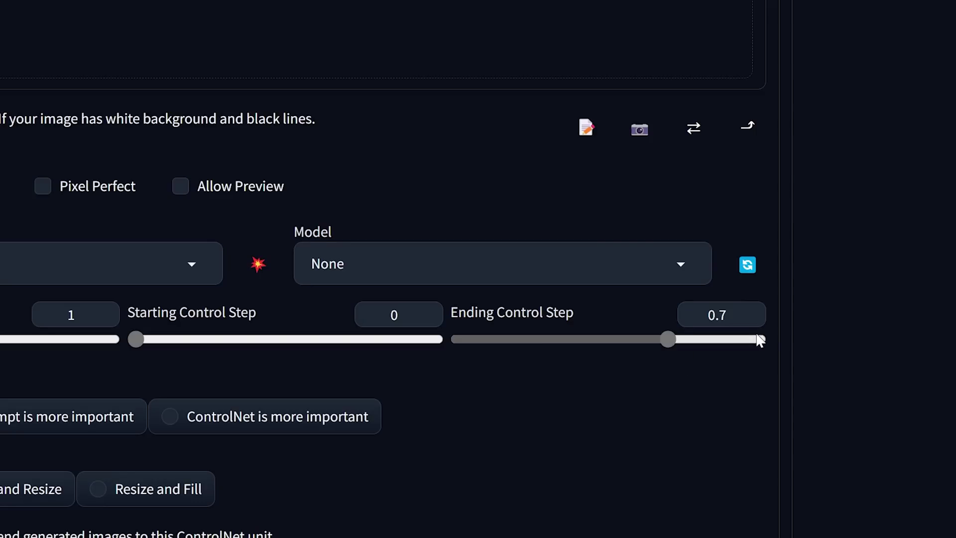
pyautogui.moveTo(760, 338); pyautogui.dragTo(767, 336)
pyautogui.moveTo(136, 339); pyautogui.dragTo(168, 358)
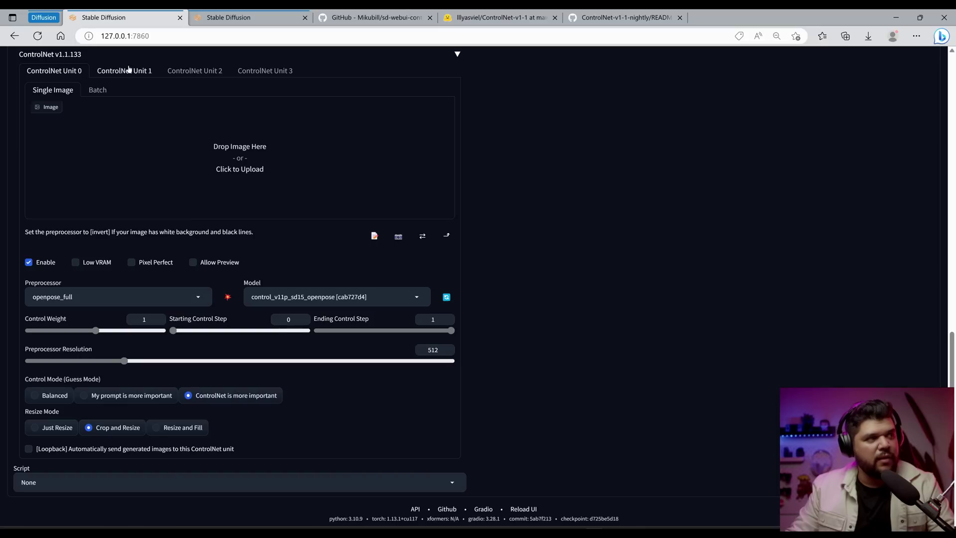
# - Review the canny, softedge and openpose settings across ControlNet Units 1, 2 and 0
pyautogui.click(124, 70)
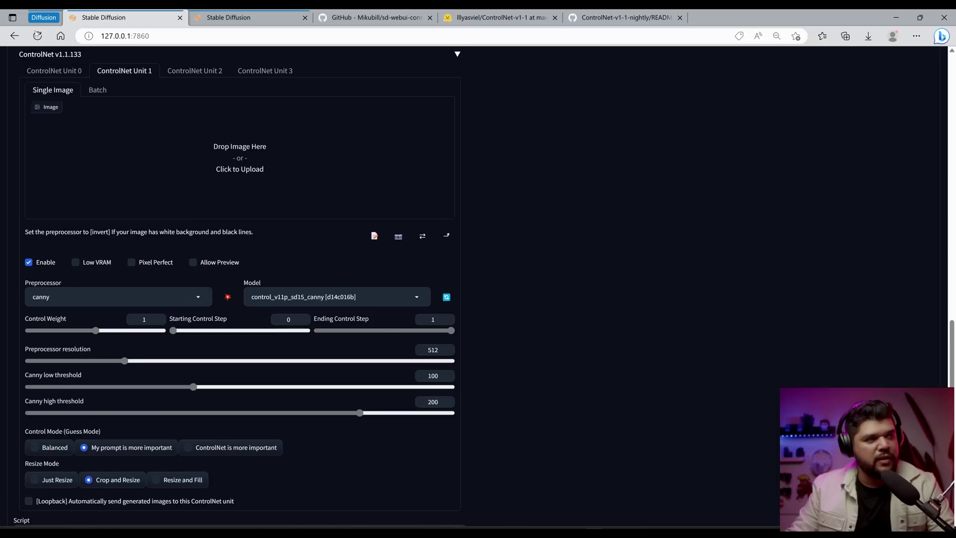
pyautogui.click(193, 70)
pyautogui.click(50, 70)
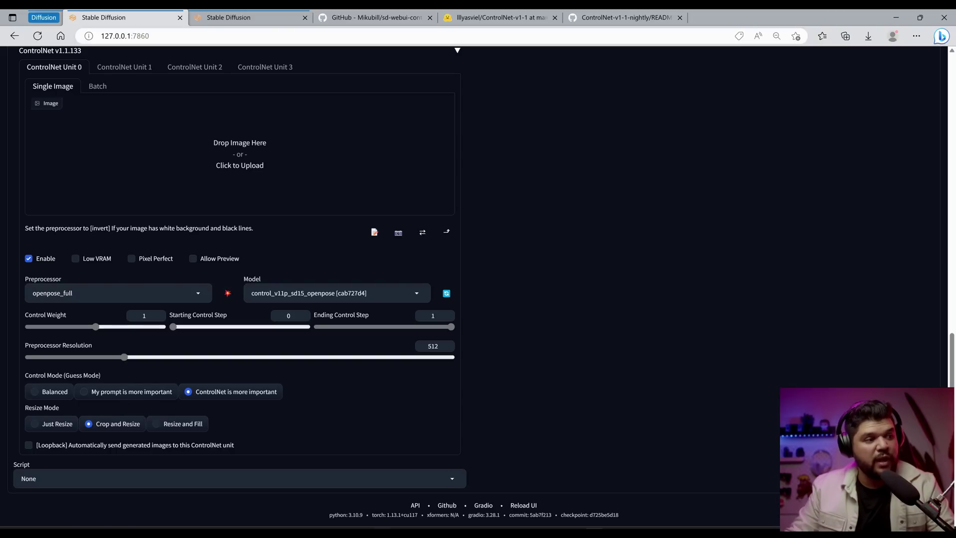
# - View the earlier 00072 and 00073 renders in photo viewers, then close them
pyautogui.moveTo(708, 533)
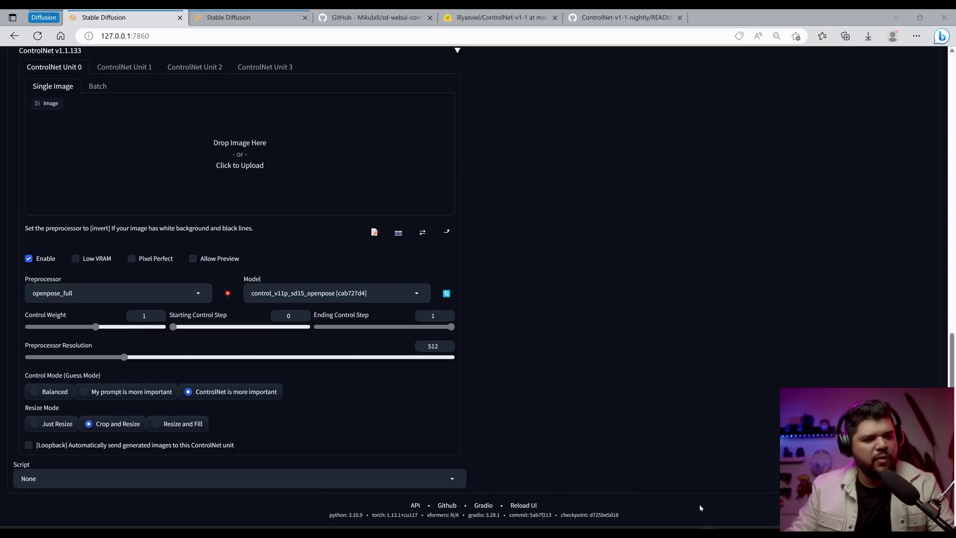
pyautogui.click(673, 494)
pyautogui.click(737, 494)
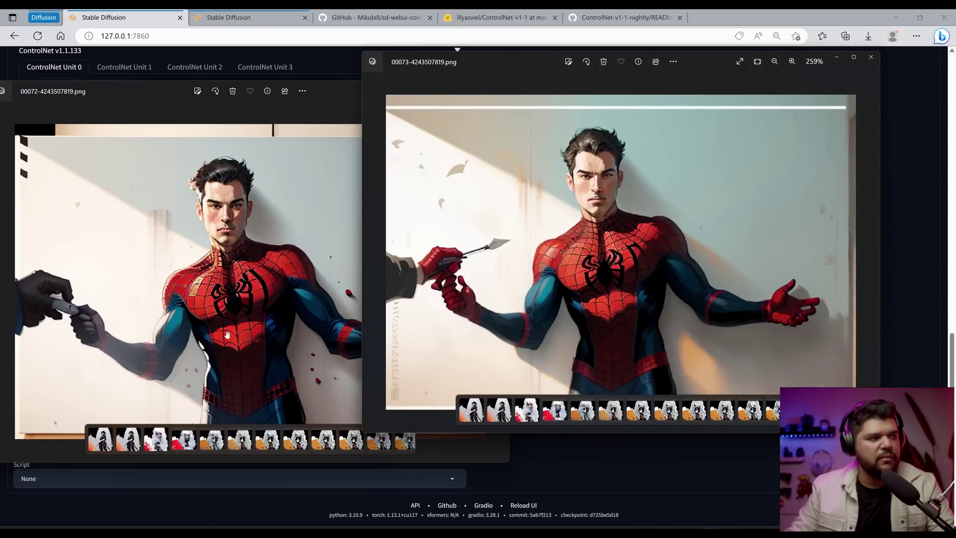
pyautogui.click(498, 91)
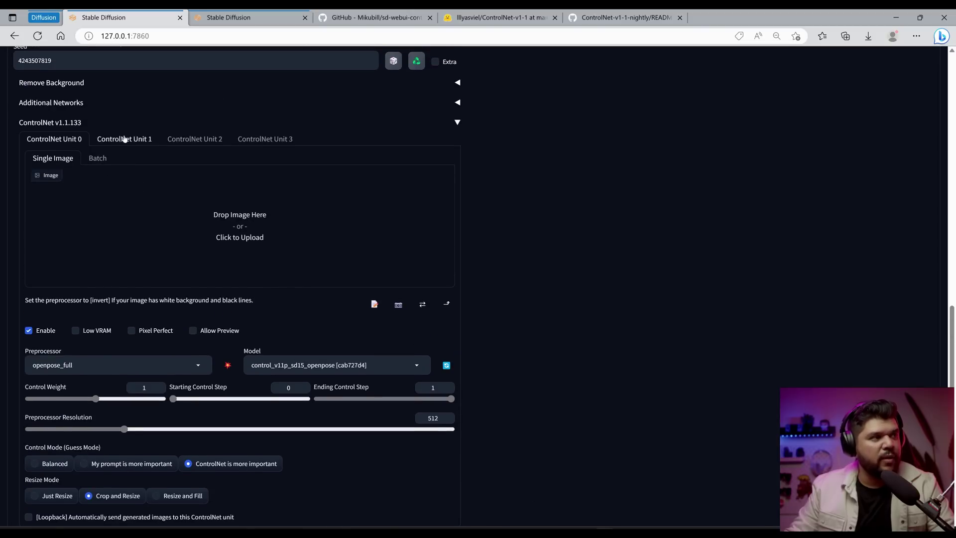
# - Recheck the canny settings in ControlNet Unit 1
pyautogui.click(122, 138)
pyautogui.scroll(-2, 175, 390)
pyautogui.scroll(-2, 113, 421)
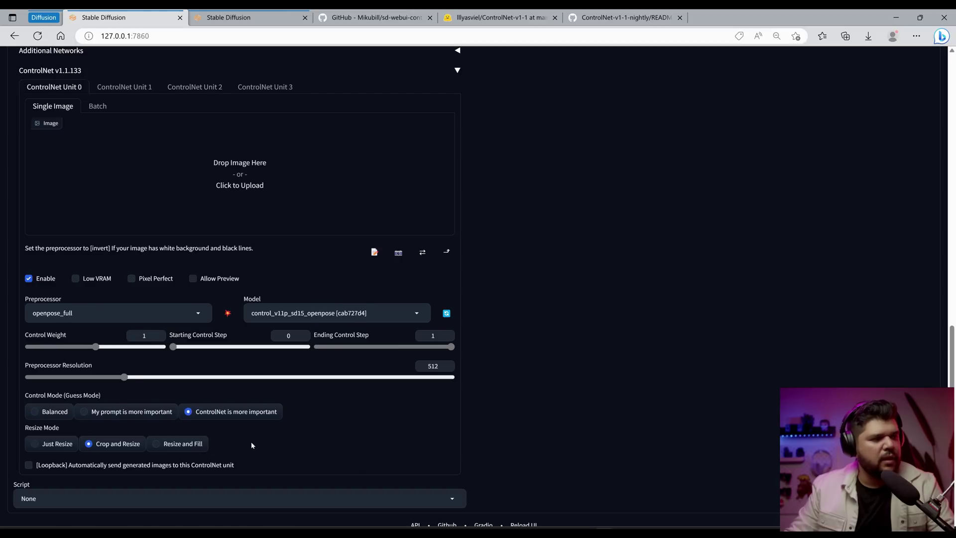
pyautogui.scroll(15, 269, 449)
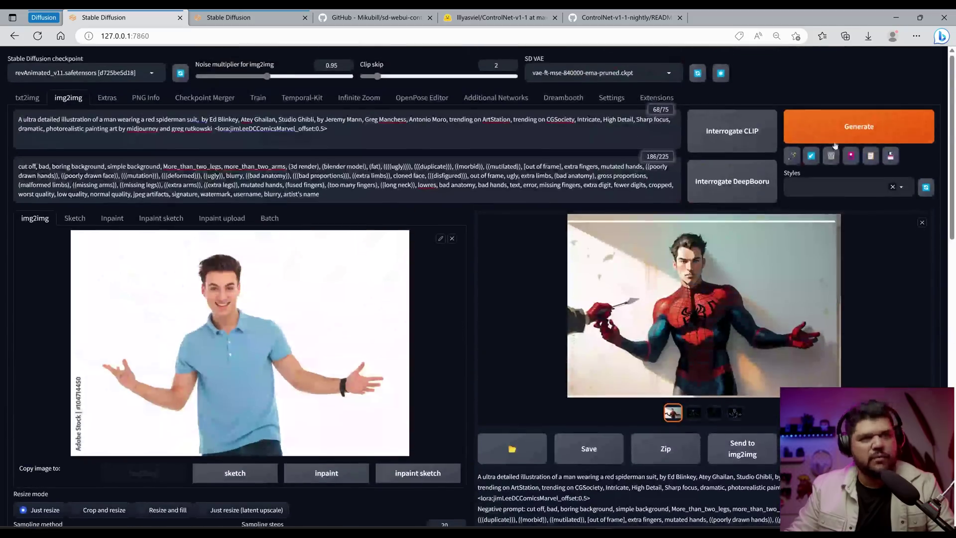
# - Generate a Spider-Man render with the ControlNet units and inspect it full screen
pyautogui.click(836, 131)
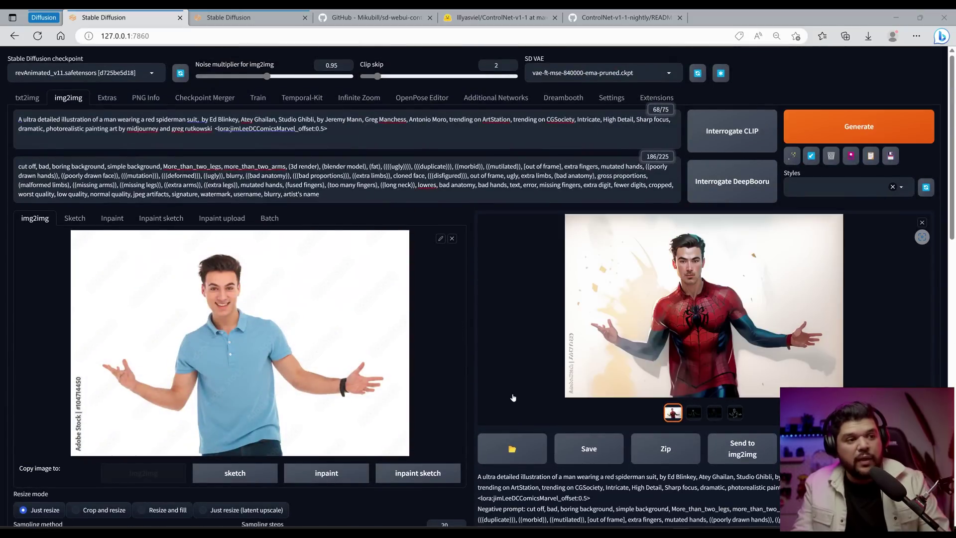
pyautogui.scroll(-15, 513, 397)
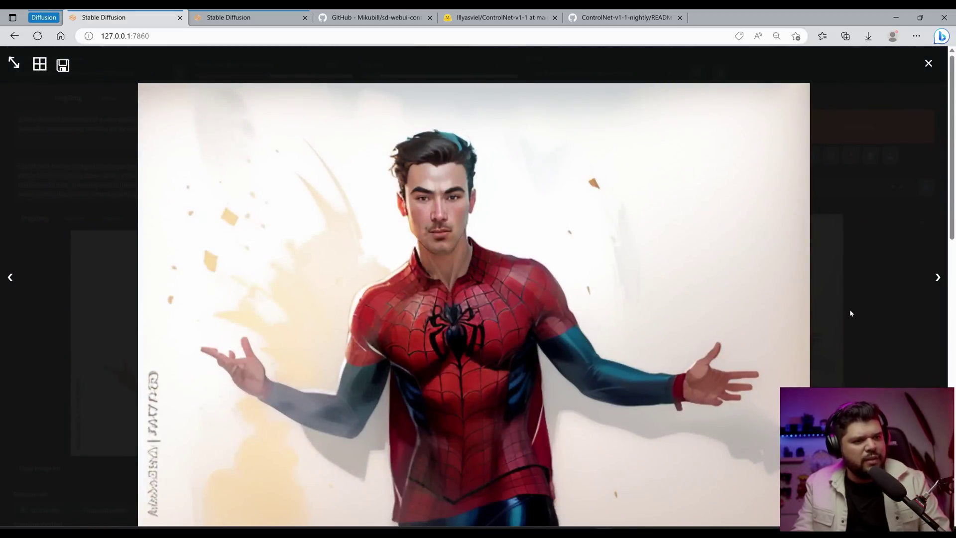
pyautogui.click(850, 310)
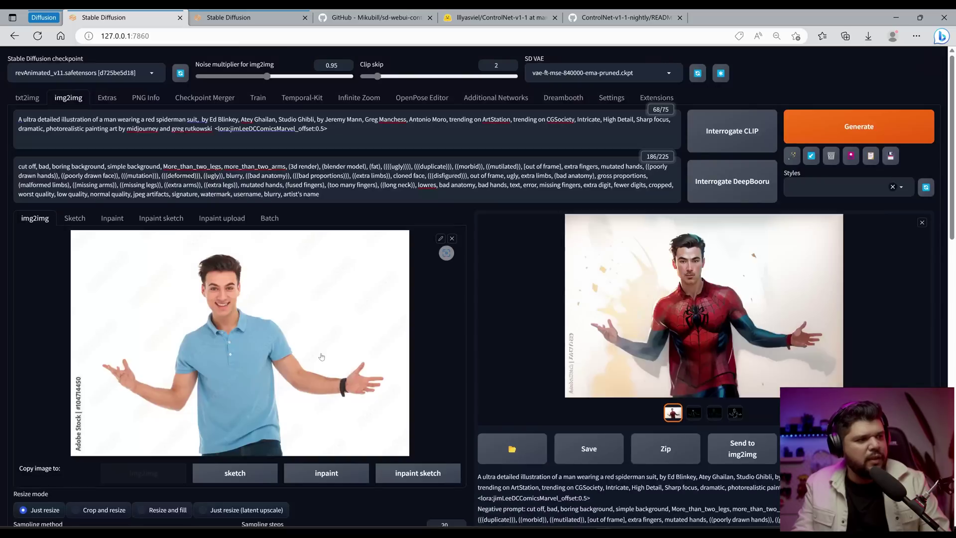
pyautogui.click(623, 347)
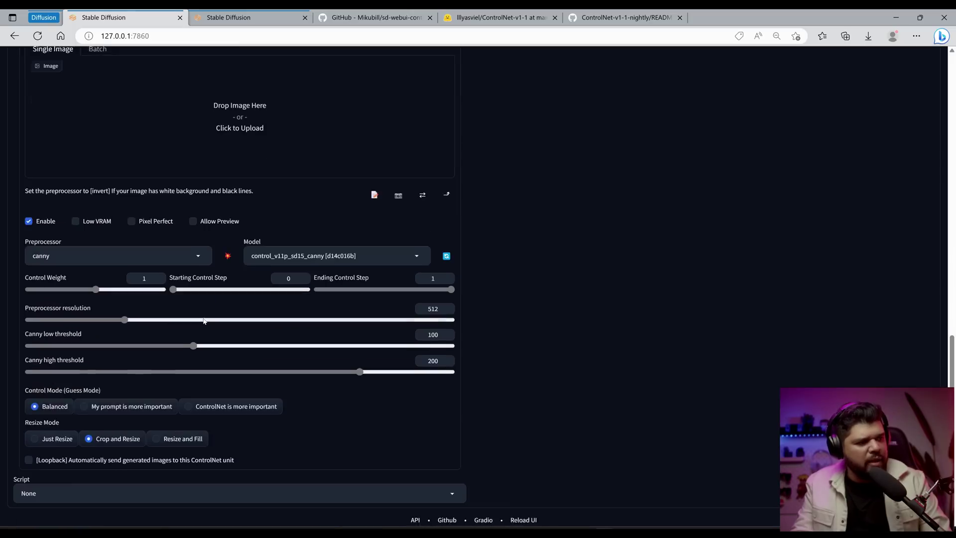
pyautogui.scroll(-1, 191, 393)
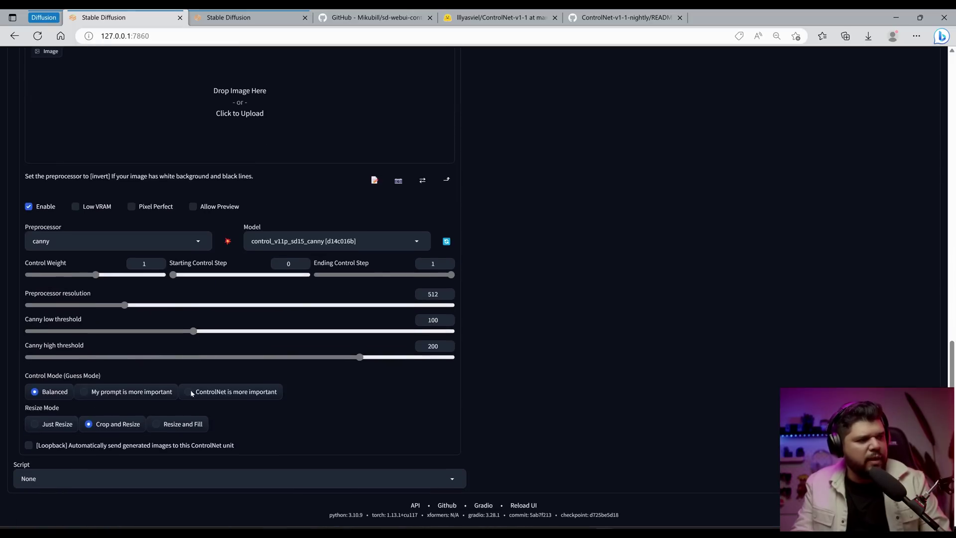
pyautogui.scroll(15, 157, 386)
# - Generate another Spider-Man render with the adjusted settings and review it
pyautogui.click(847, 138)
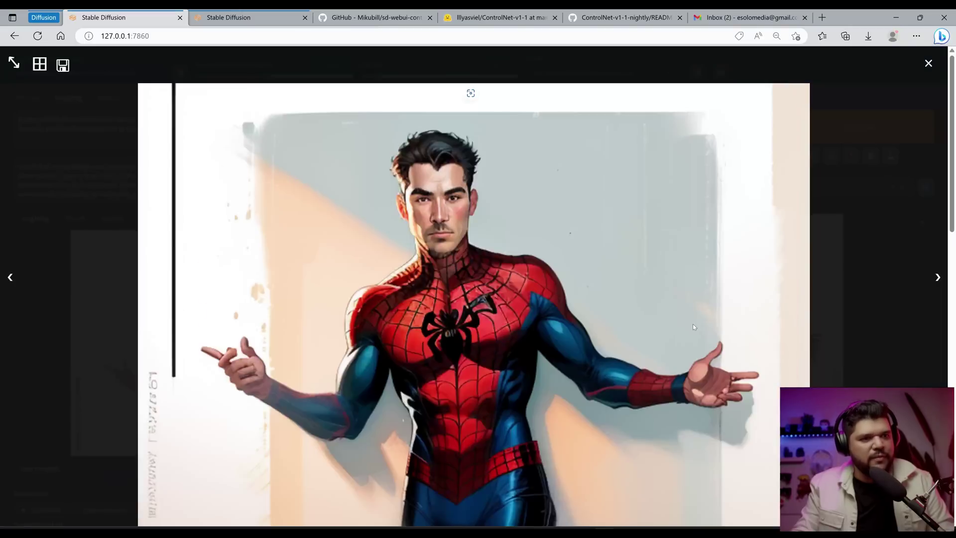
pyautogui.click(692, 323)
pyautogui.scroll(-5, 424, 424)
# - Scroll the ControlNet v1.1 README from Content Shuffle down to the Instruct Pix2Pix entry
pyautogui.scroll(-1, 434, 416)
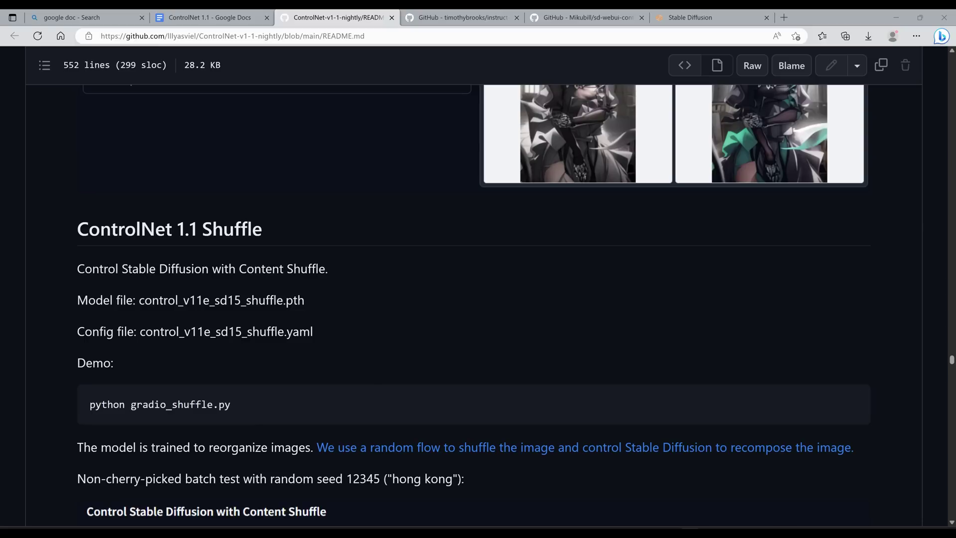
pyautogui.scroll(-4, 268, 248)
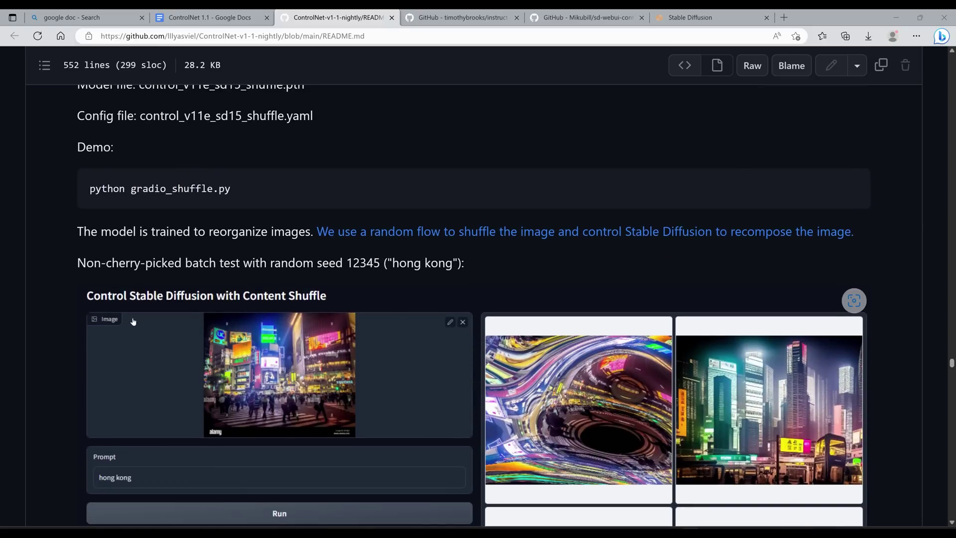
pyautogui.scroll(-3, 135, 319)
pyautogui.scroll(-2, 307, 235)
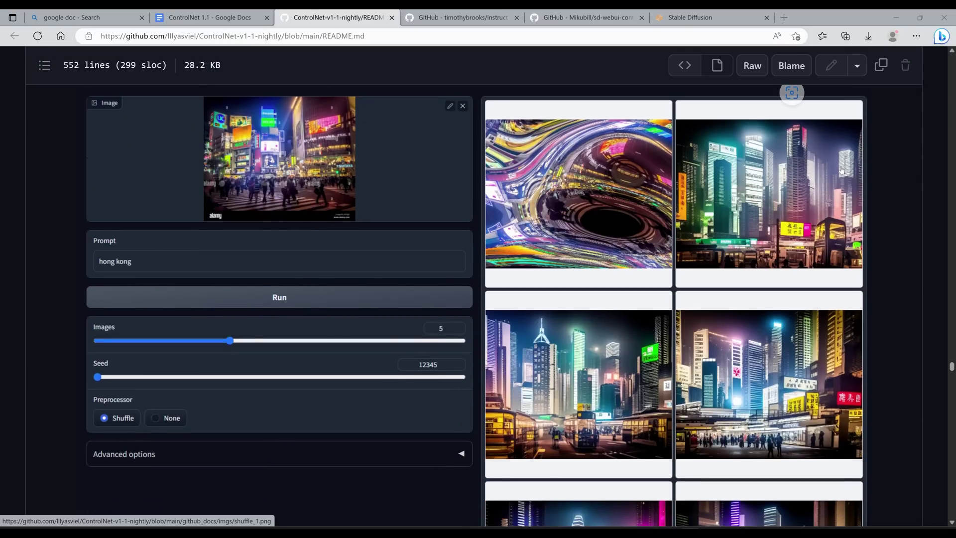
pyautogui.scroll(-4, 743, 259)
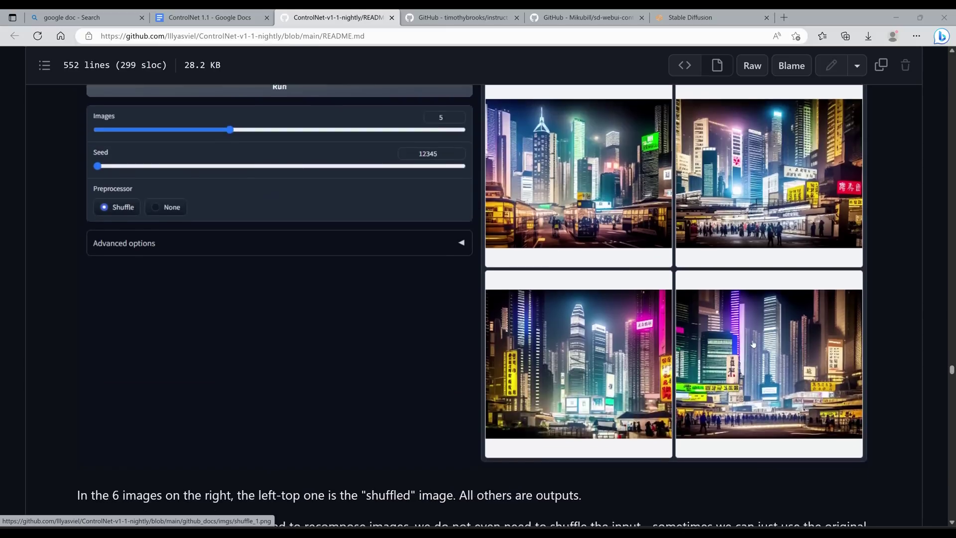
pyautogui.scroll(4, 752, 343)
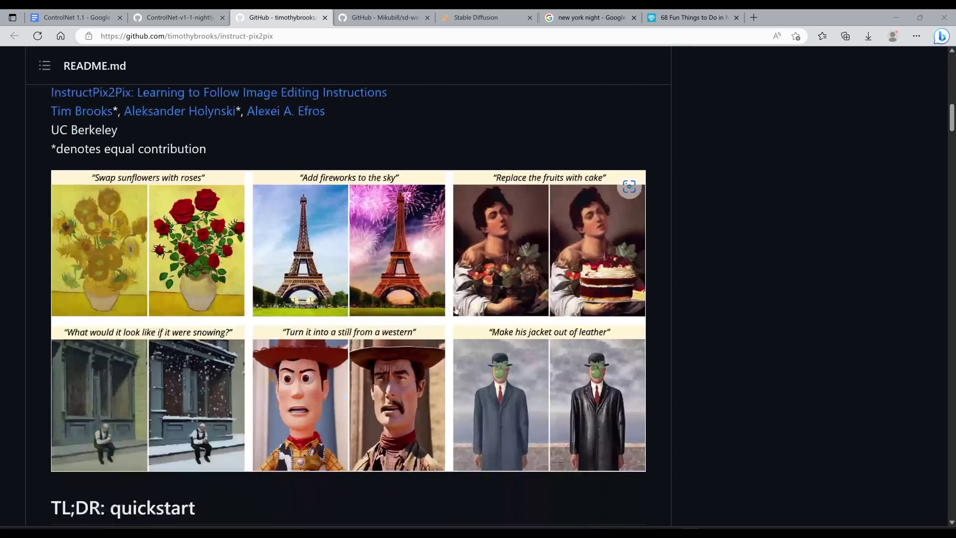
# - Scroll the instruct-pix2pix README through the example edits, Gradio demo and Generated Dataset section
pyautogui.scroll(-2, 455, 309)
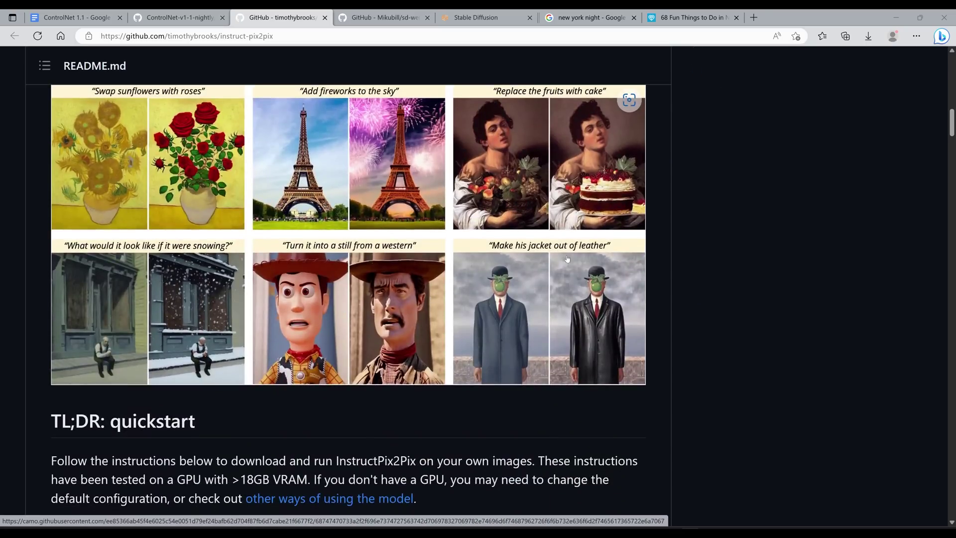
pyautogui.scroll(2, 415, 181)
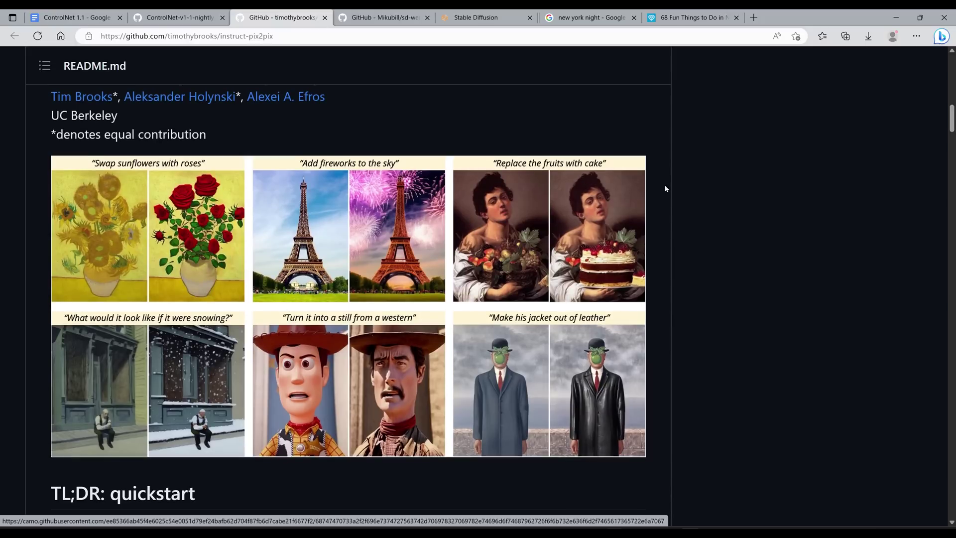
pyautogui.scroll(-18, 299, 317)
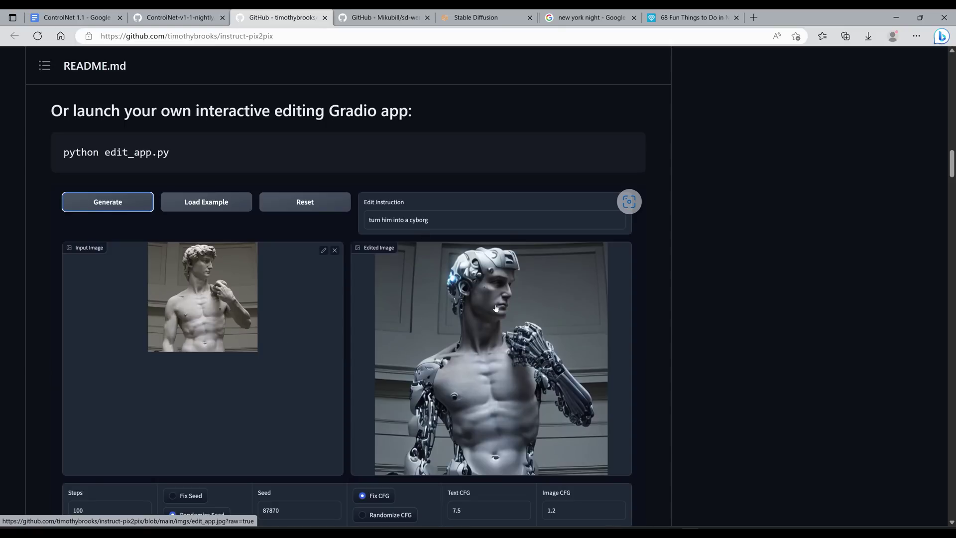
pyautogui.scroll(-10, 465, 312)
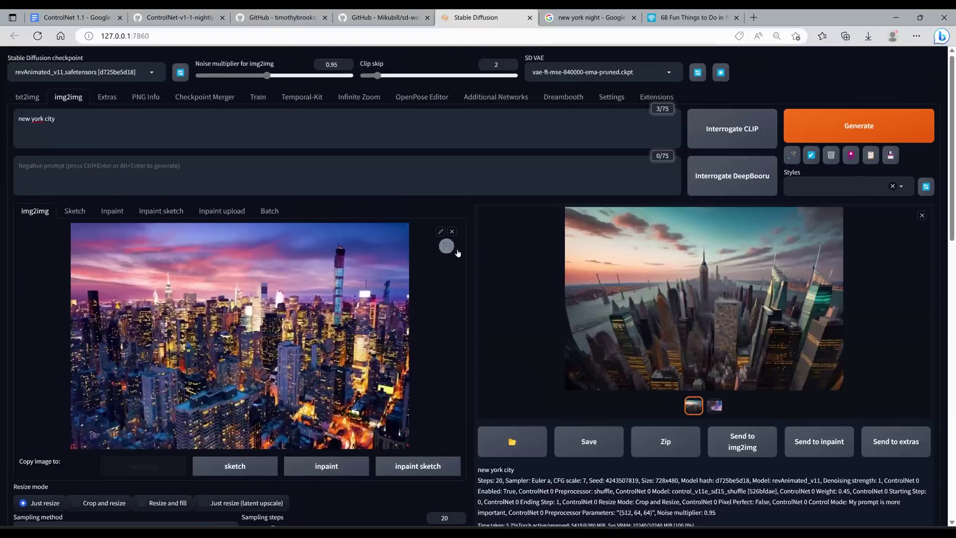
pyautogui.scroll(-2, 468, 178)
# - Clear the img2img input and replace the New York City prompt with 'turn into a robot'
pyautogui.click(452, 160)
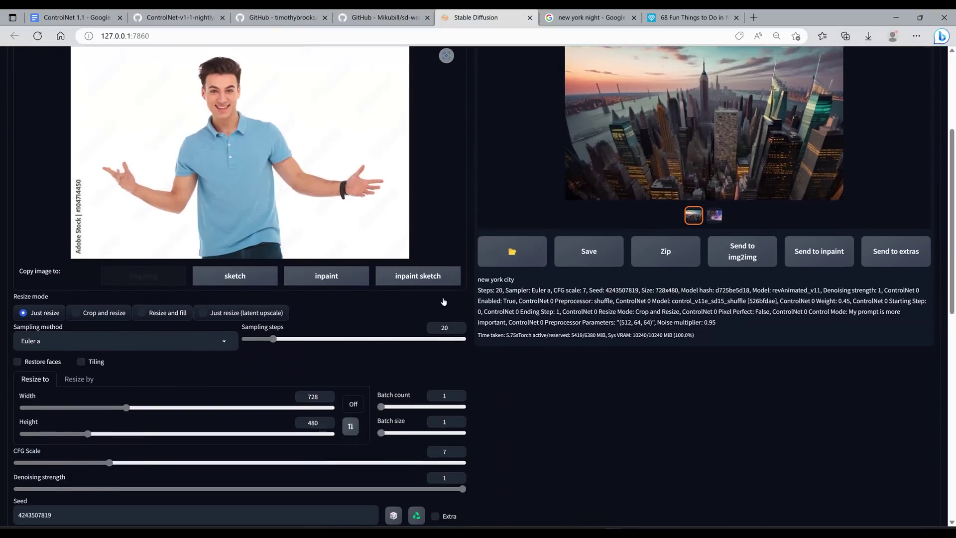
pyautogui.scroll(-2, 460, 346)
pyautogui.scroll(5, 478, 287)
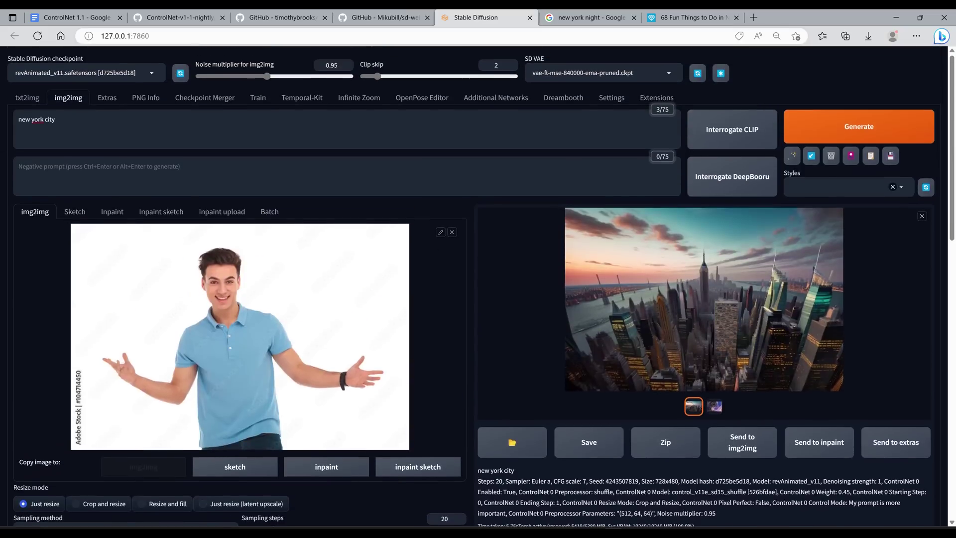
pyautogui.moveTo(55, 120); pyautogui.dragTo(1, 93)
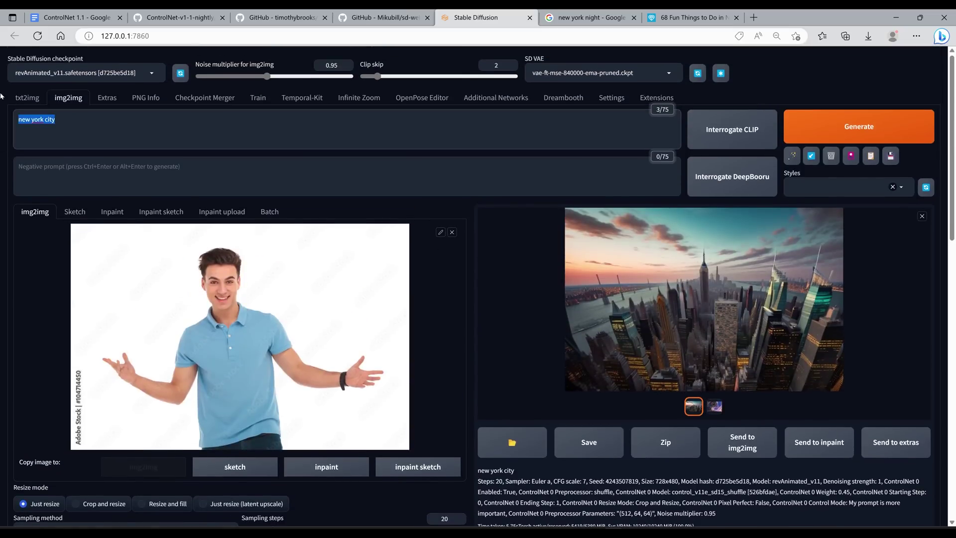
pyautogui.write('turn into a r')
pyautogui.write('obot')
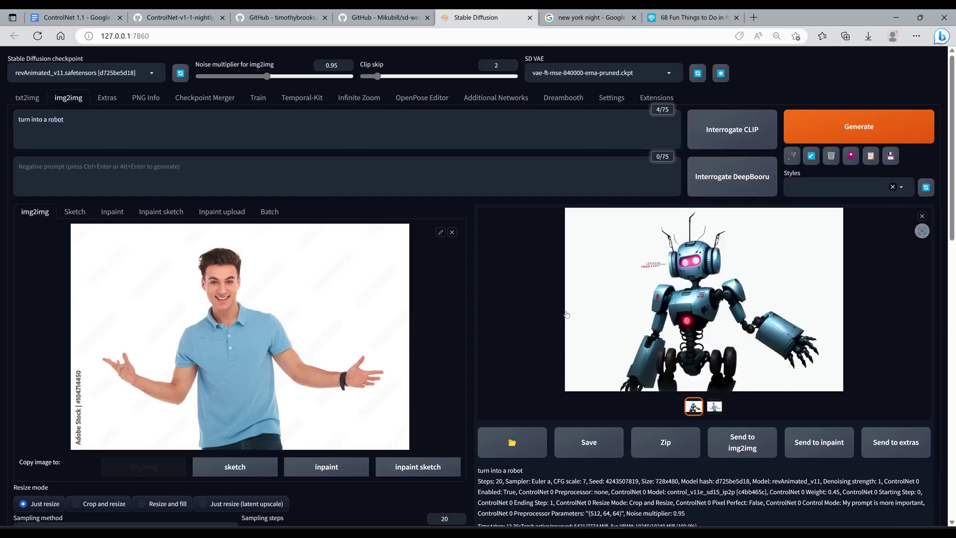
# - Bring up ControlNet Unit 1's canny settings
pyautogui.scroll(-3, 196, 382)
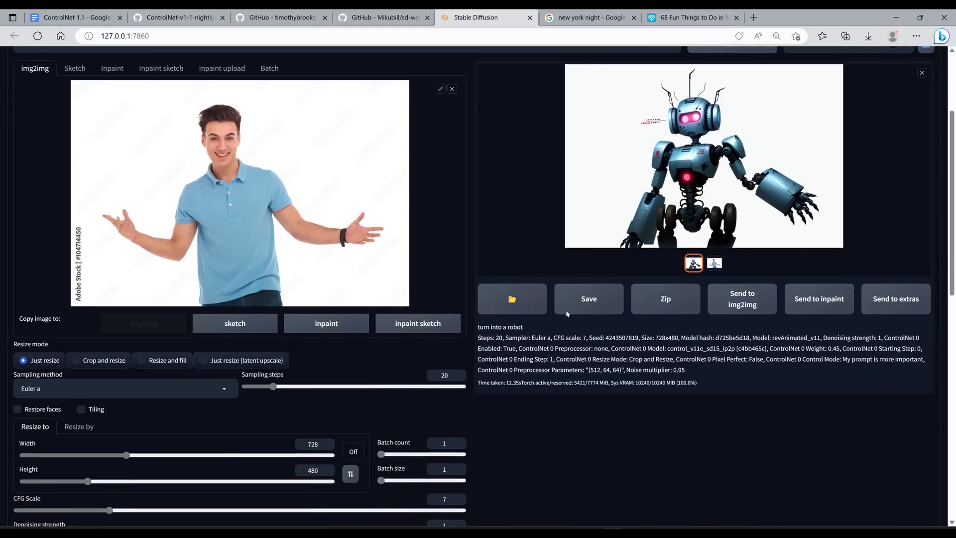
pyautogui.scroll(3, 197, 382)
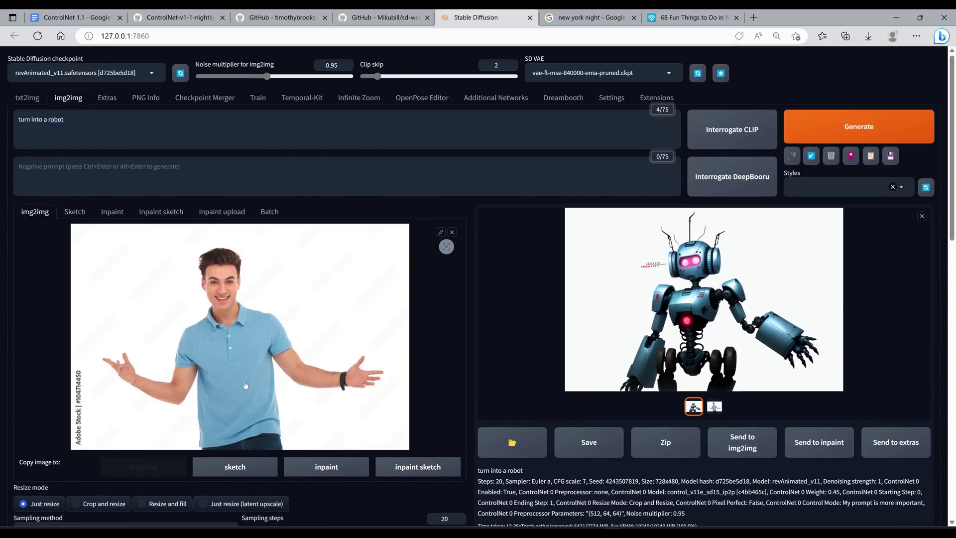
pyautogui.scroll(-10, 248, 384)
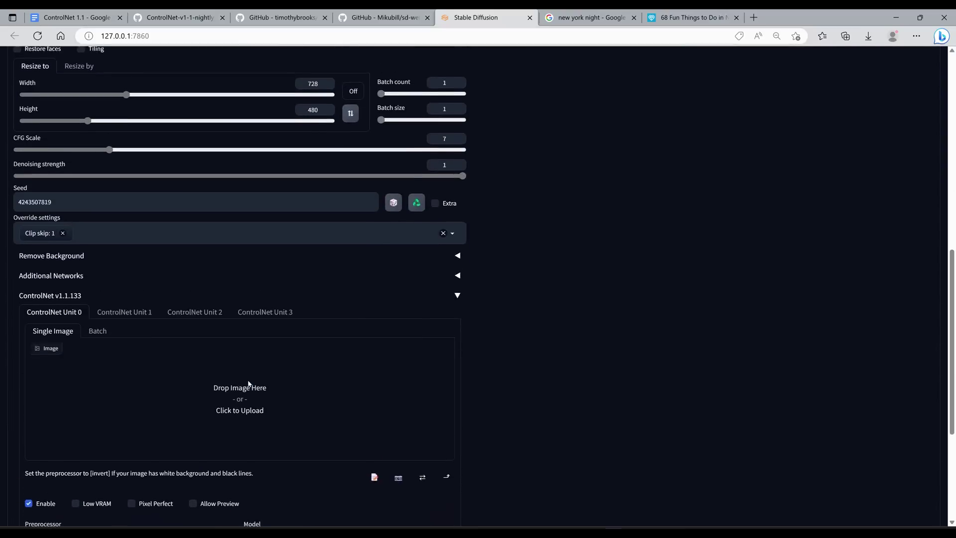
pyautogui.click(125, 240)
# - Enable ControlNet Unit 1 (canny, weight 0.5) and inspect the robot and Spider-Man results full size
pyautogui.click(31, 432)
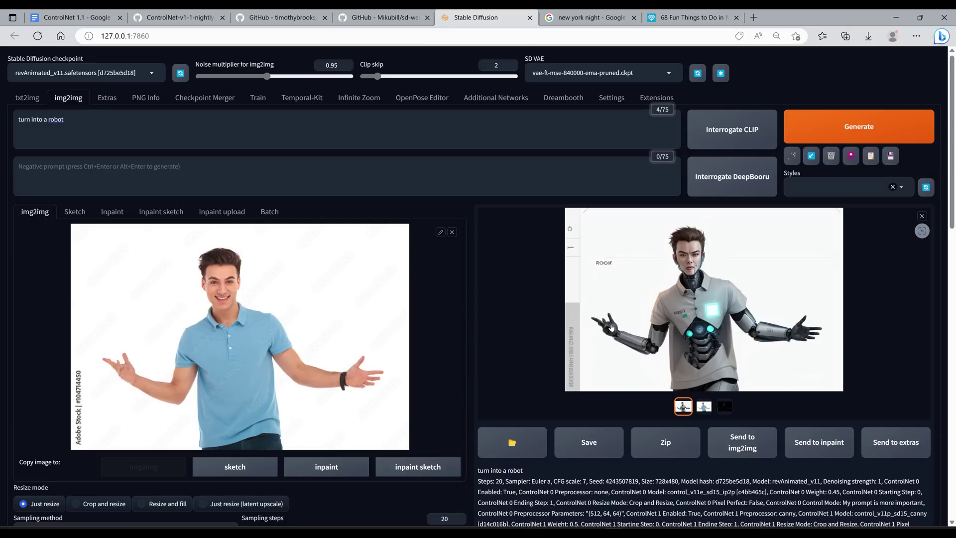
pyautogui.click(225, 403)
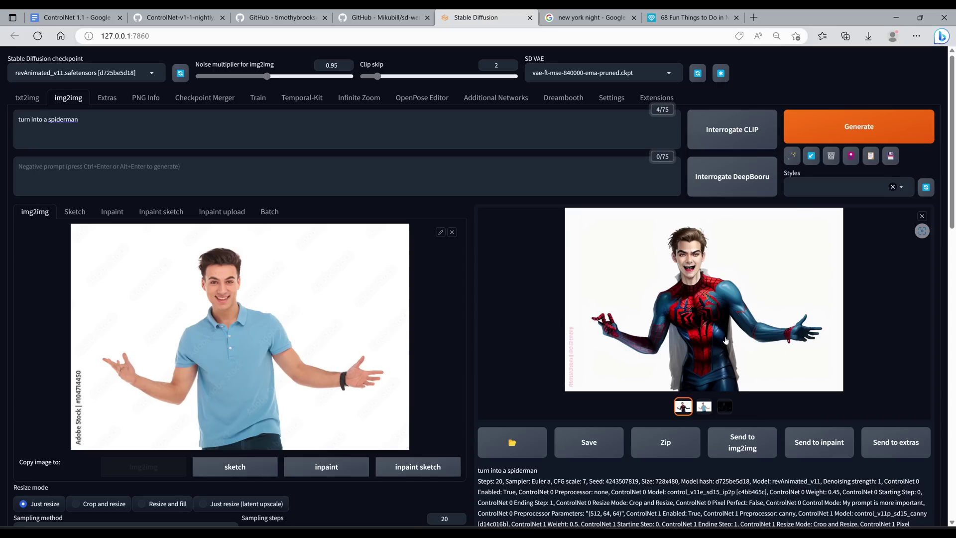
pyautogui.click(710, 341)
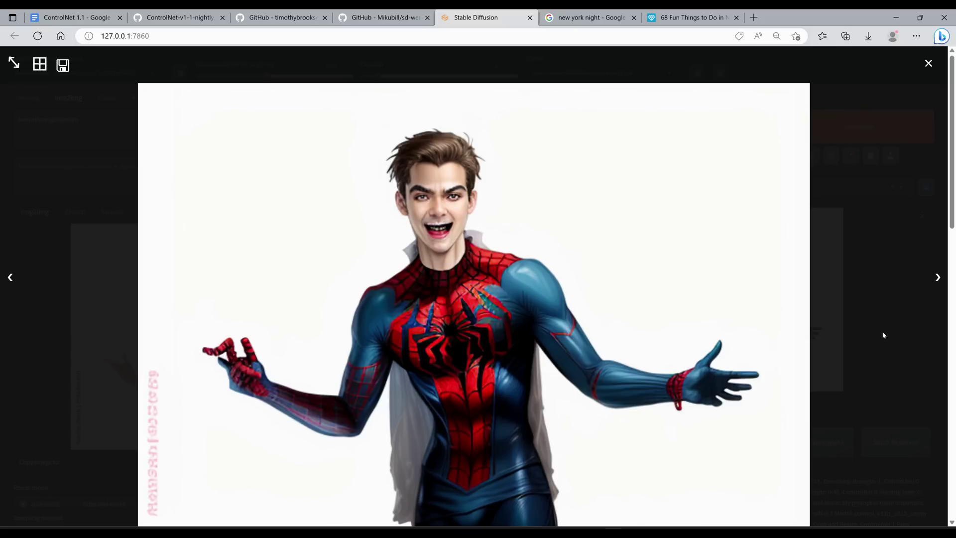
pyautogui.click(870, 337)
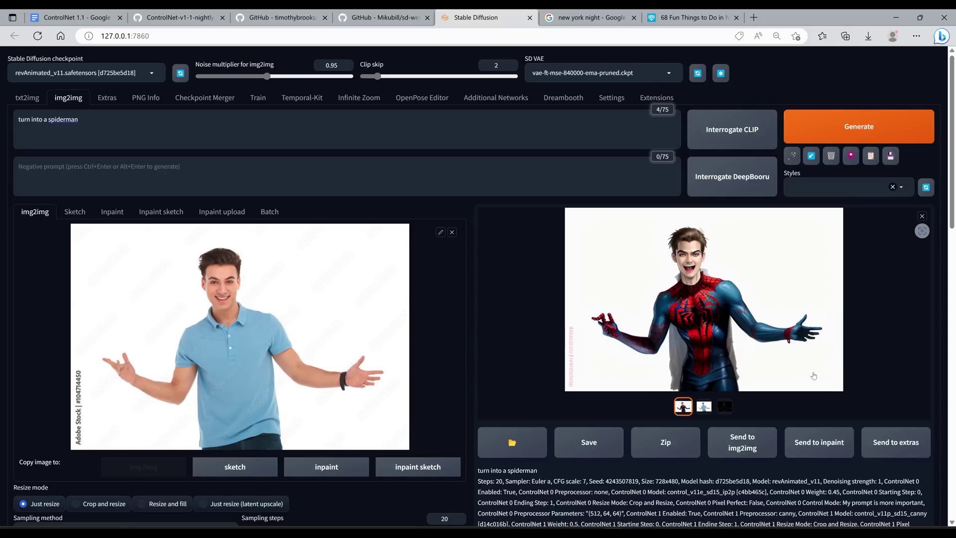
# - Glance at the instruct-pix2pix repository page, then return to the Stable Diffusion WebUI
pyautogui.scroll(-15, 747, 366)
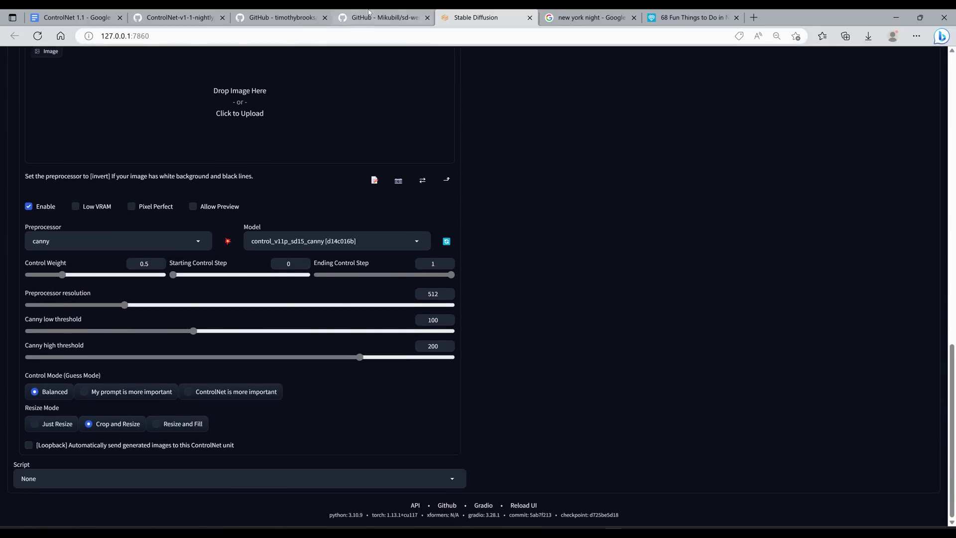
pyautogui.click(309, 18)
pyautogui.scroll(1, 509, 124)
pyautogui.click(481, 17)
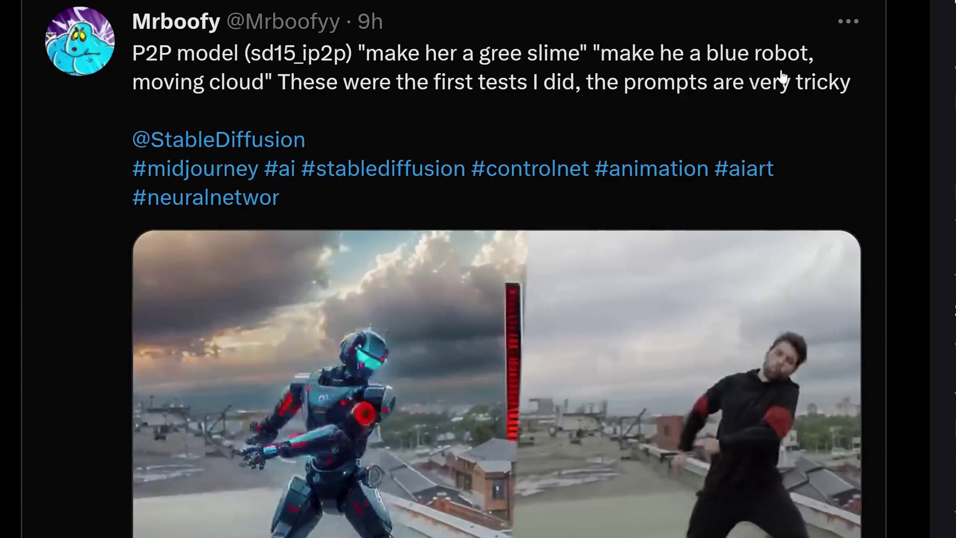
pyautogui.scroll(-1, 278, 92)
pyautogui.scroll(-3, 278, 91)
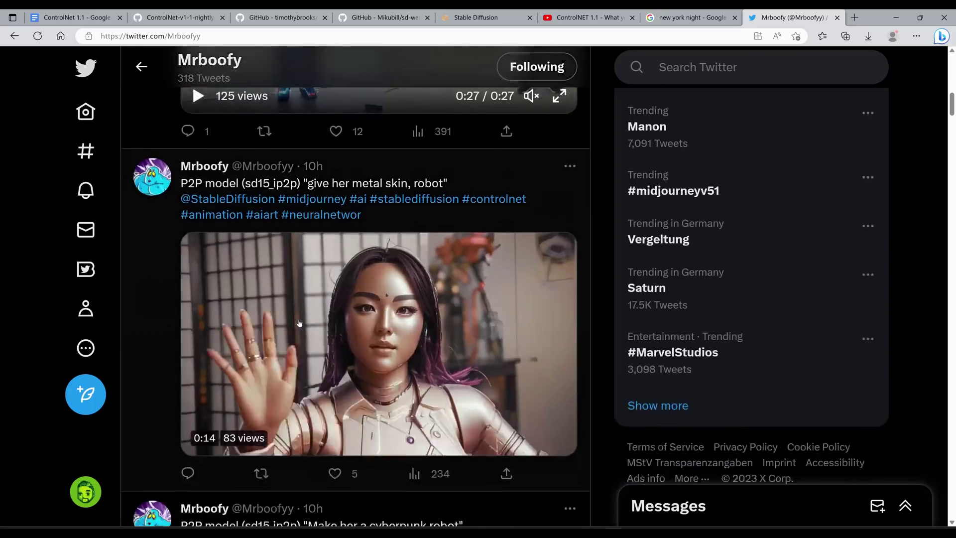
pyautogui.scroll(-1, 297, 294)
pyautogui.scroll(-2, 350, 307)
pyautogui.scroll(2, 388, 279)
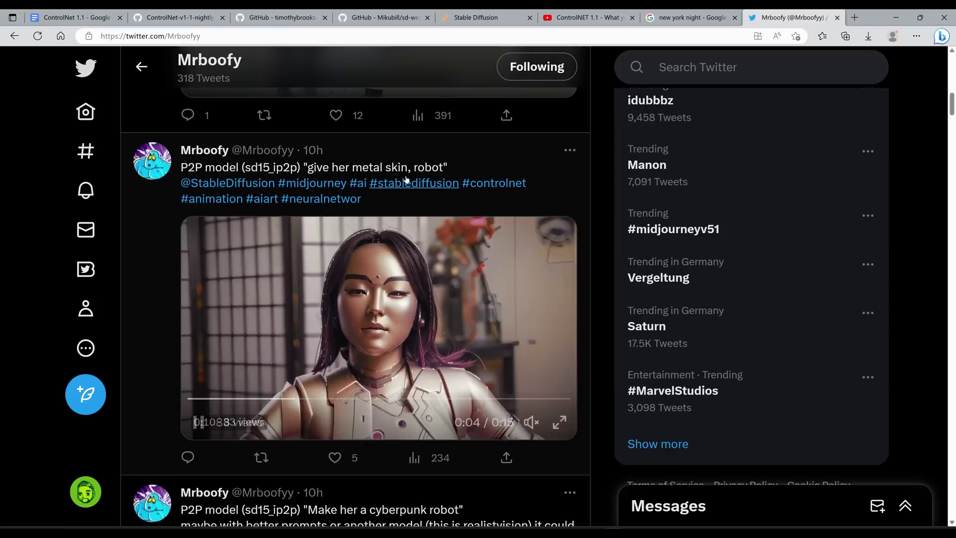
pyautogui.scroll(-1, 376, 371)
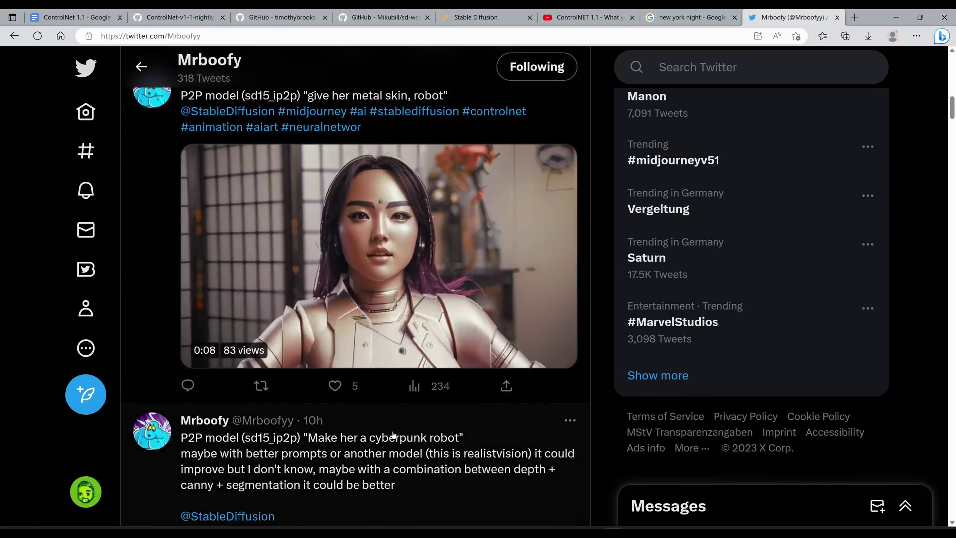
pyautogui.scroll(5, 388, 277)
pyautogui.scroll(4, 388, 277)
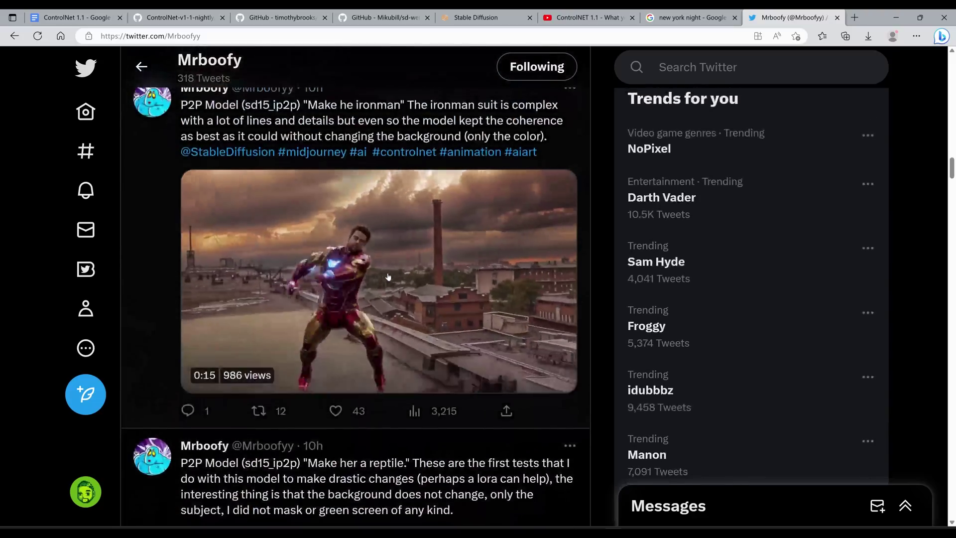
pyautogui.scroll(7, 389, 277)
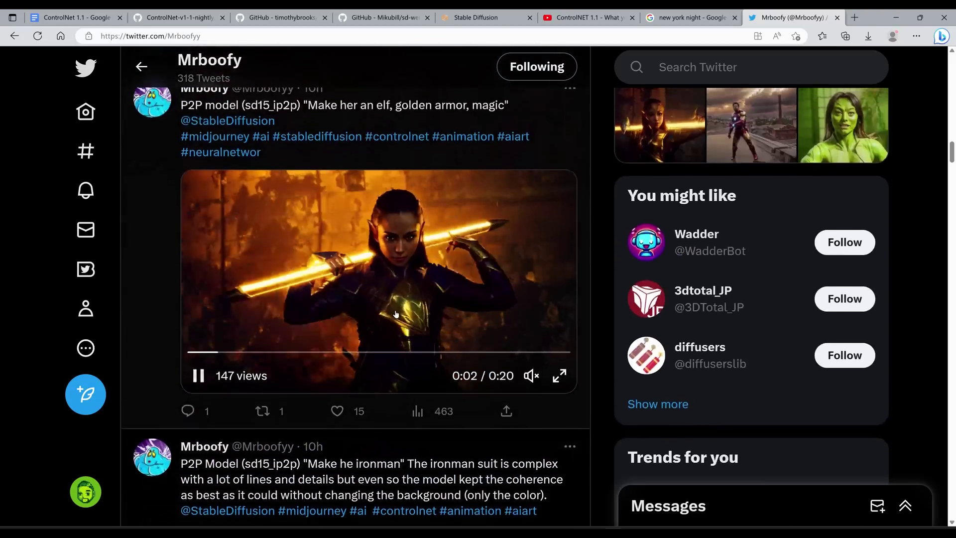
pyautogui.scroll(20, 396, 315)
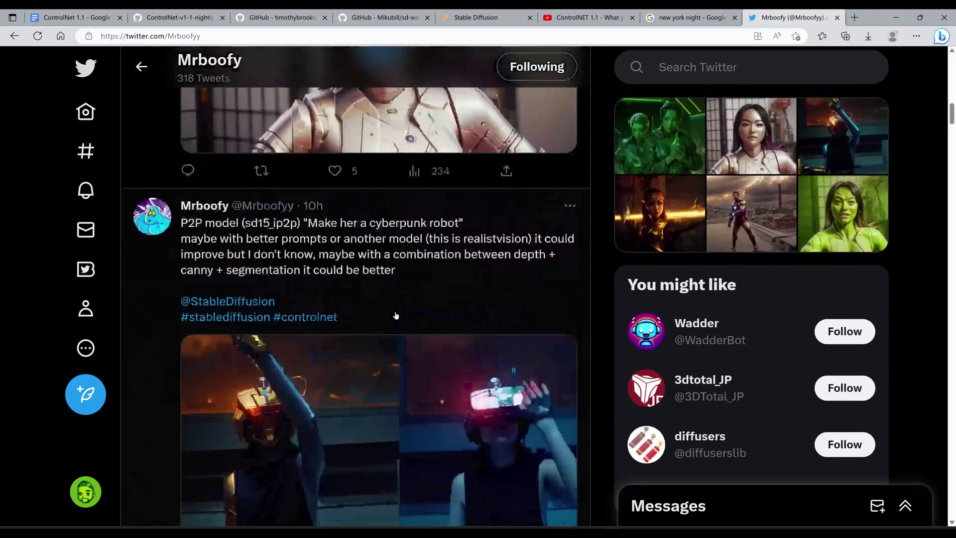
pyautogui.scroll(2, 395, 317)
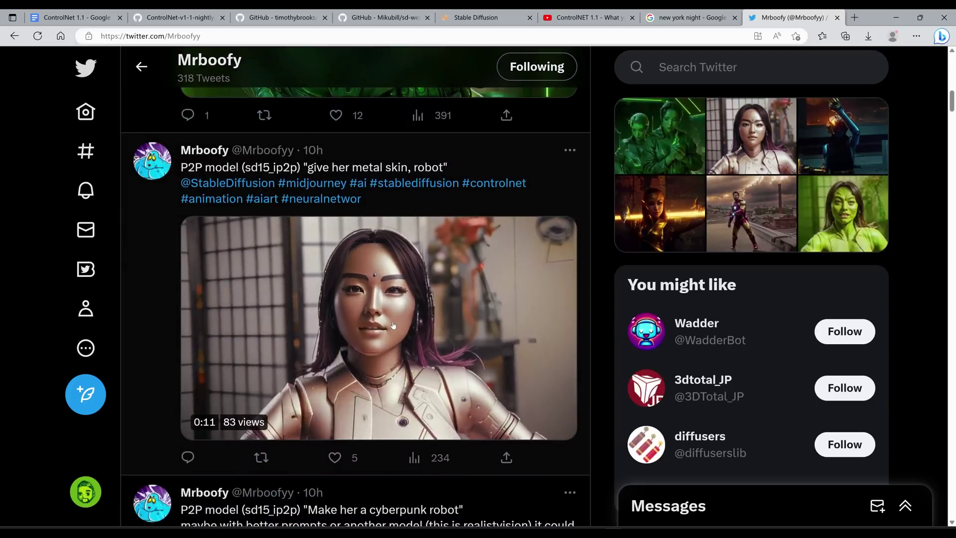
pyautogui.scroll(10, 398, 326)
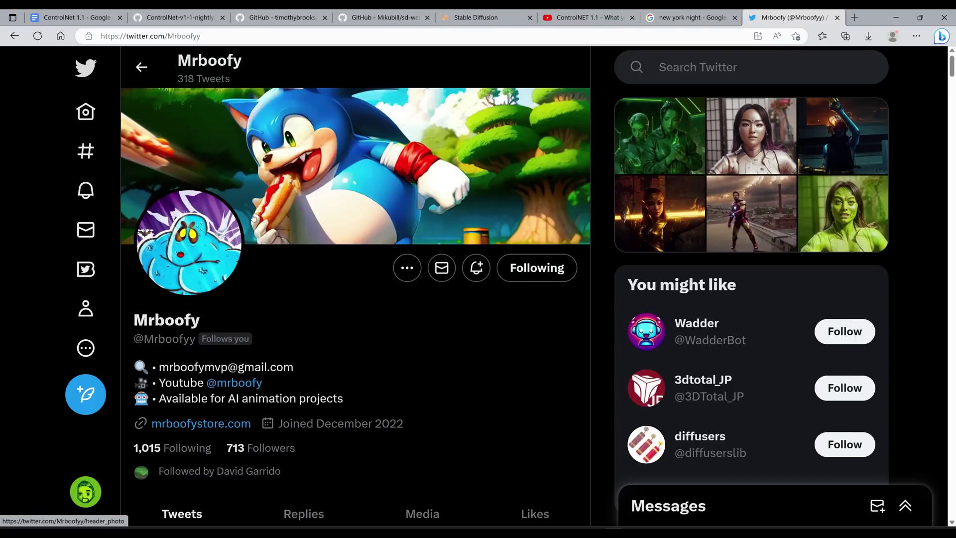
pyautogui.scroll(-3, 253, 217)
pyautogui.scroll(3, 254, 217)
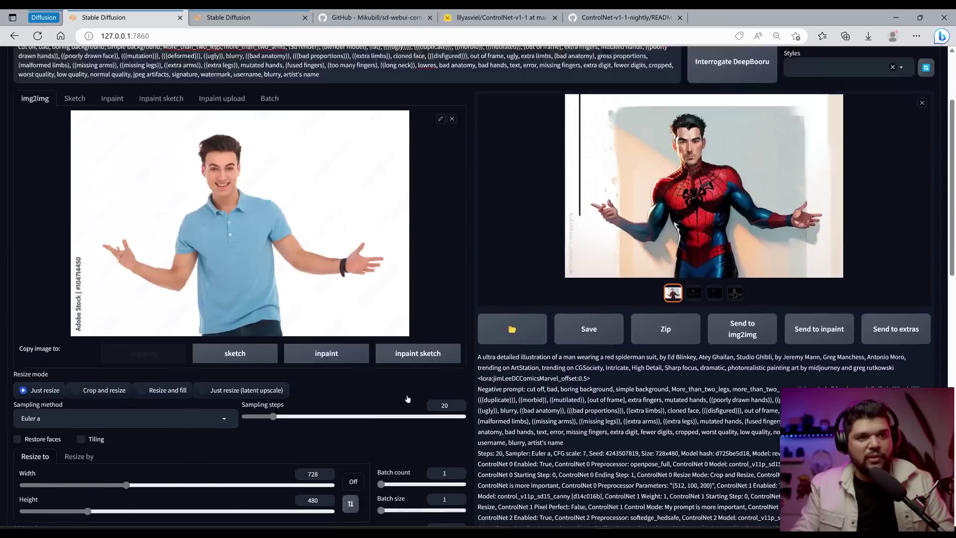
# - Review the red-spiderman-suit prompt, its illustrated render and the ControlNet Unit 0–2 settings
pyautogui.scroll(2, 408, 398)
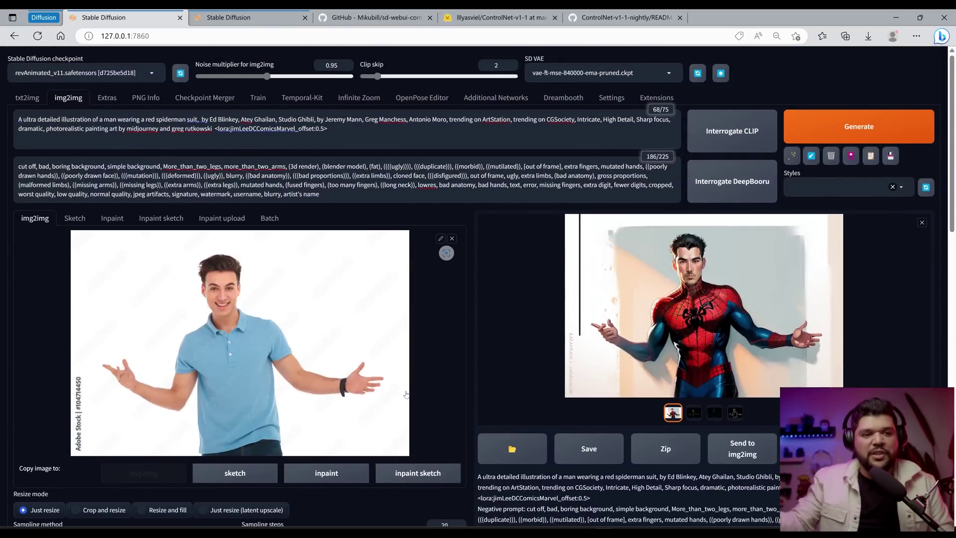
pyautogui.scroll(-3, 407, 395)
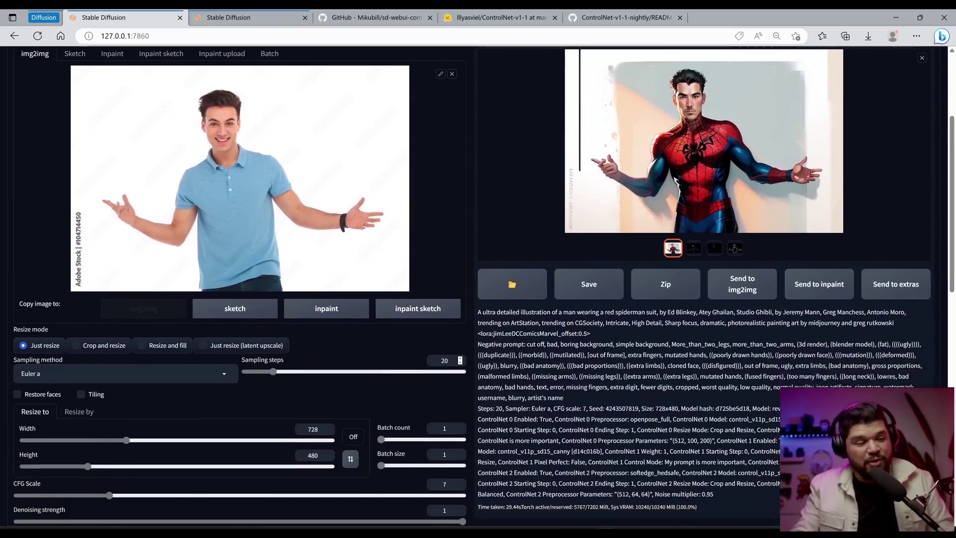
pyautogui.scroll(-10, 443, 386)
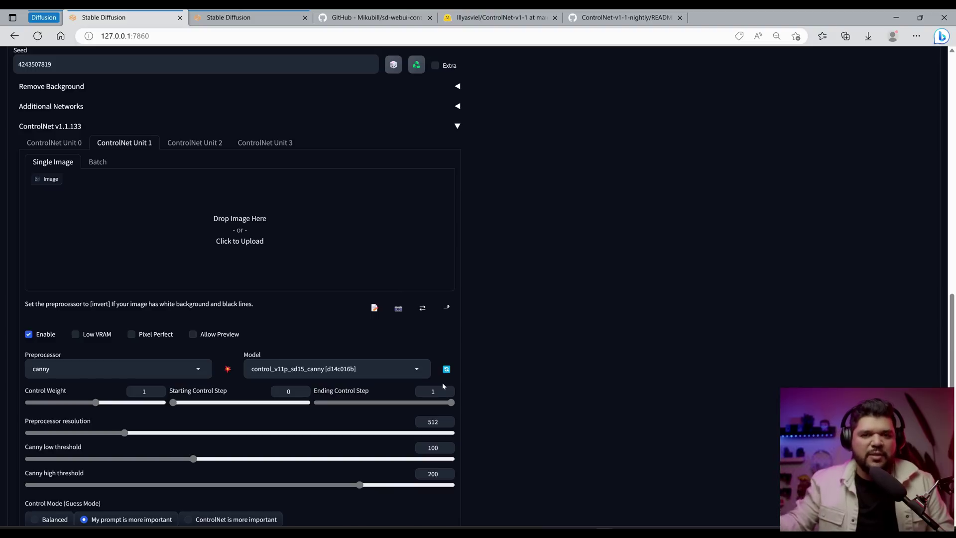
pyautogui.scroll(-2, 446, 339)
pyautogui.scroll(15, 447, 343)
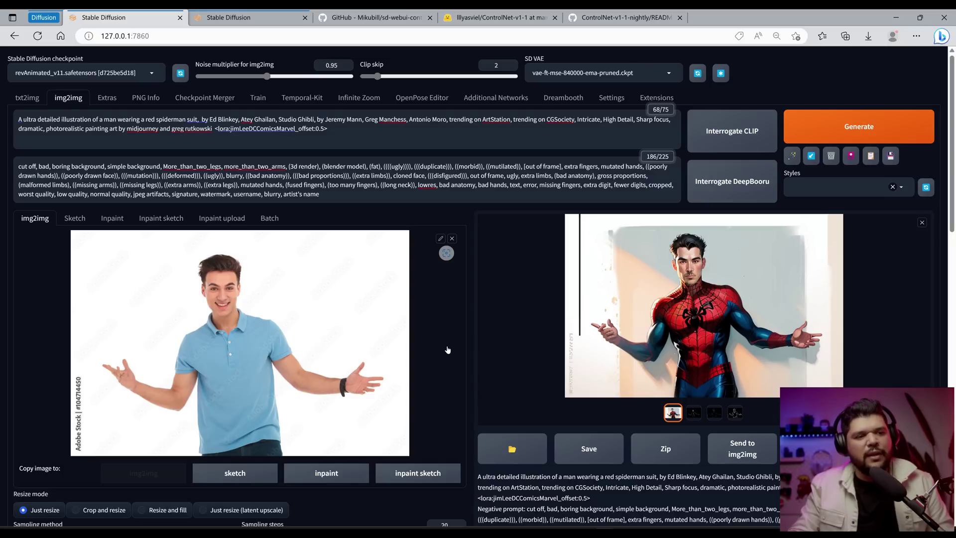
pyautogui.scroll(-15, 458, 330)
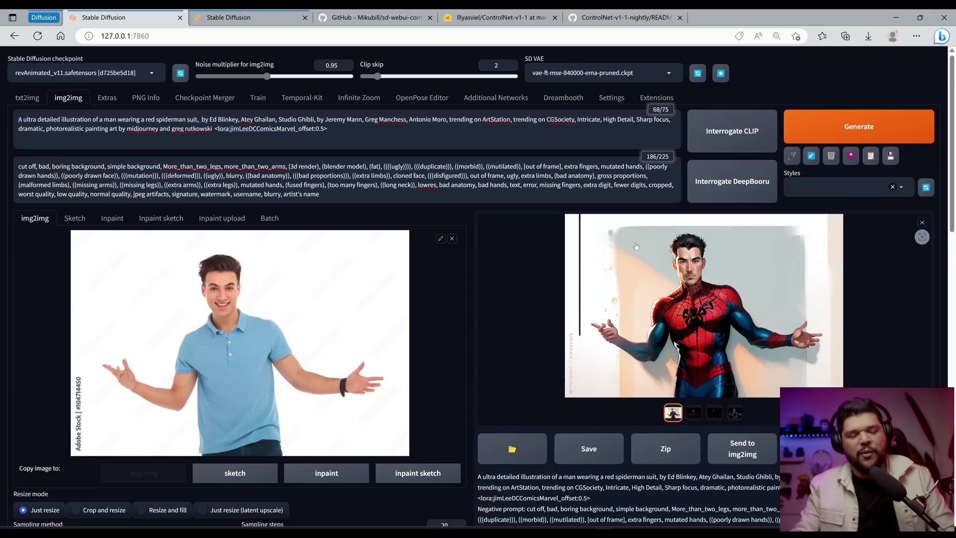
pyautogui.scroll(-15, 355, 396)
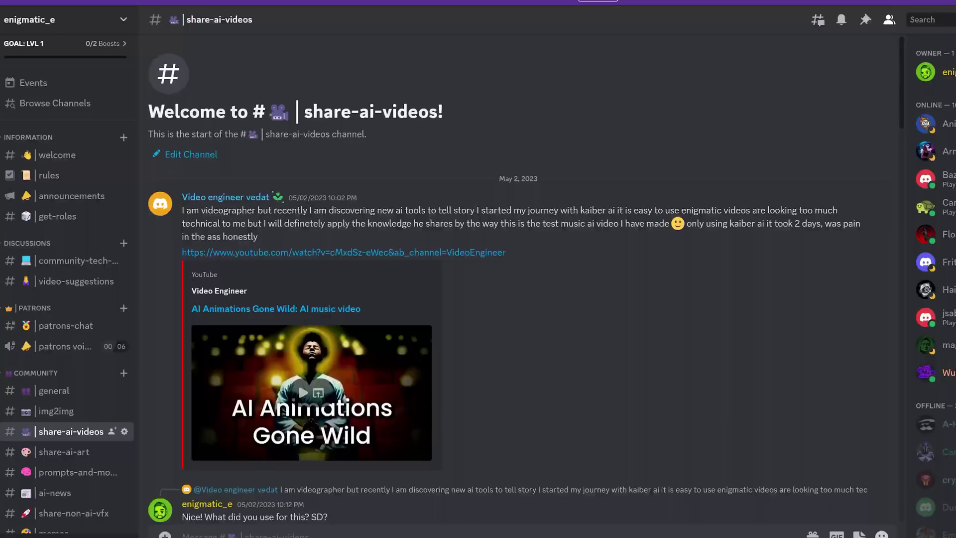
pyautogui.moveTo(902, 114); pyautogui.dragTo(926, 512)
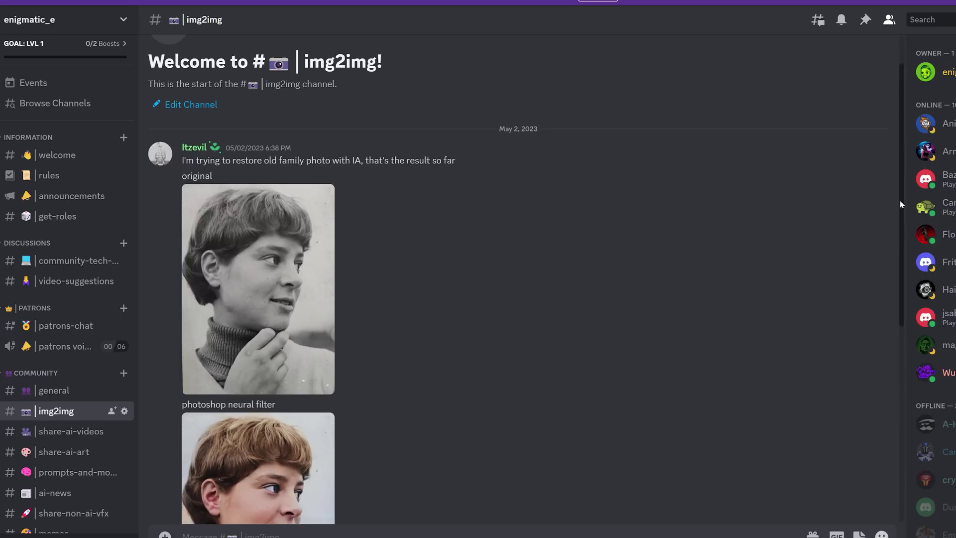
pyautogui.moveTo(900, 200); pyautogui.dragTo(905, 365)
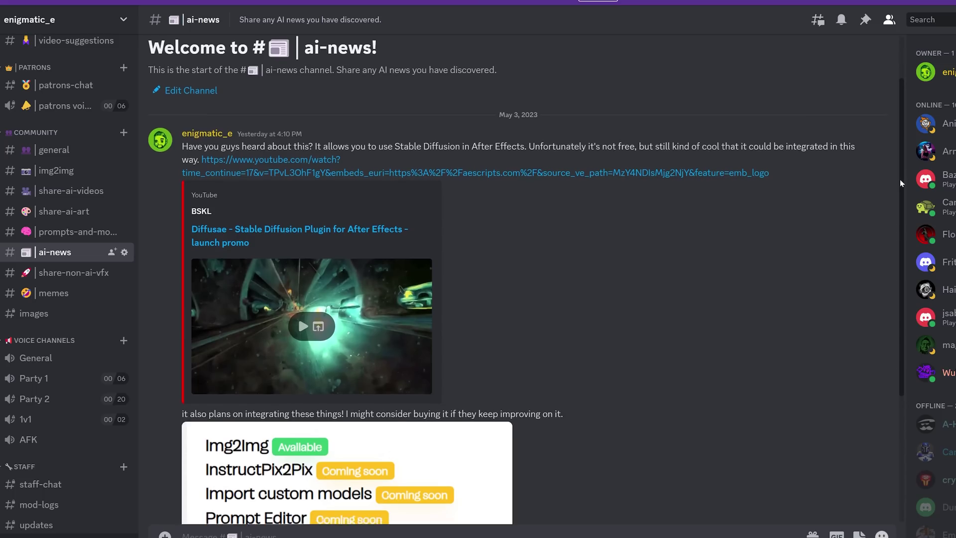
pyautogui.moveTo(900, 183); pyautogui.dragTo(892, 265)
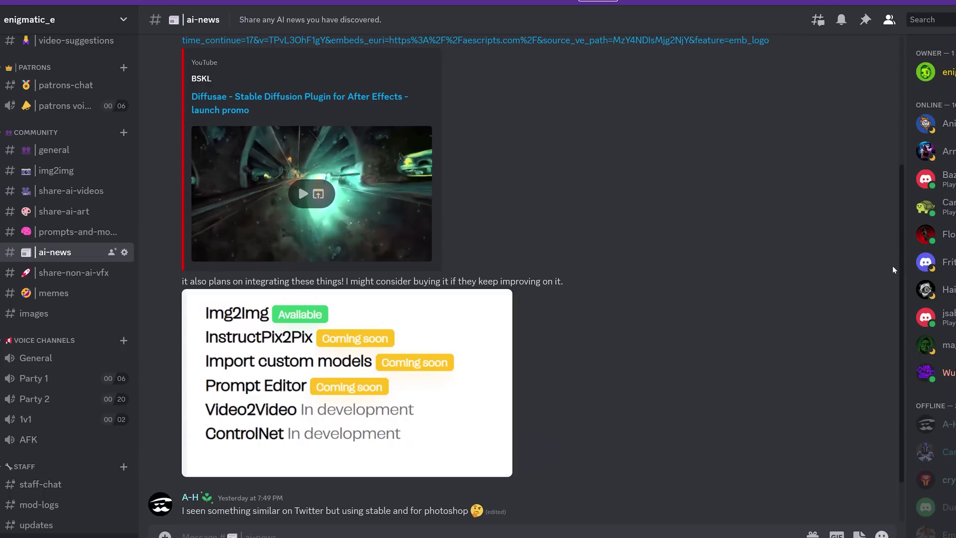